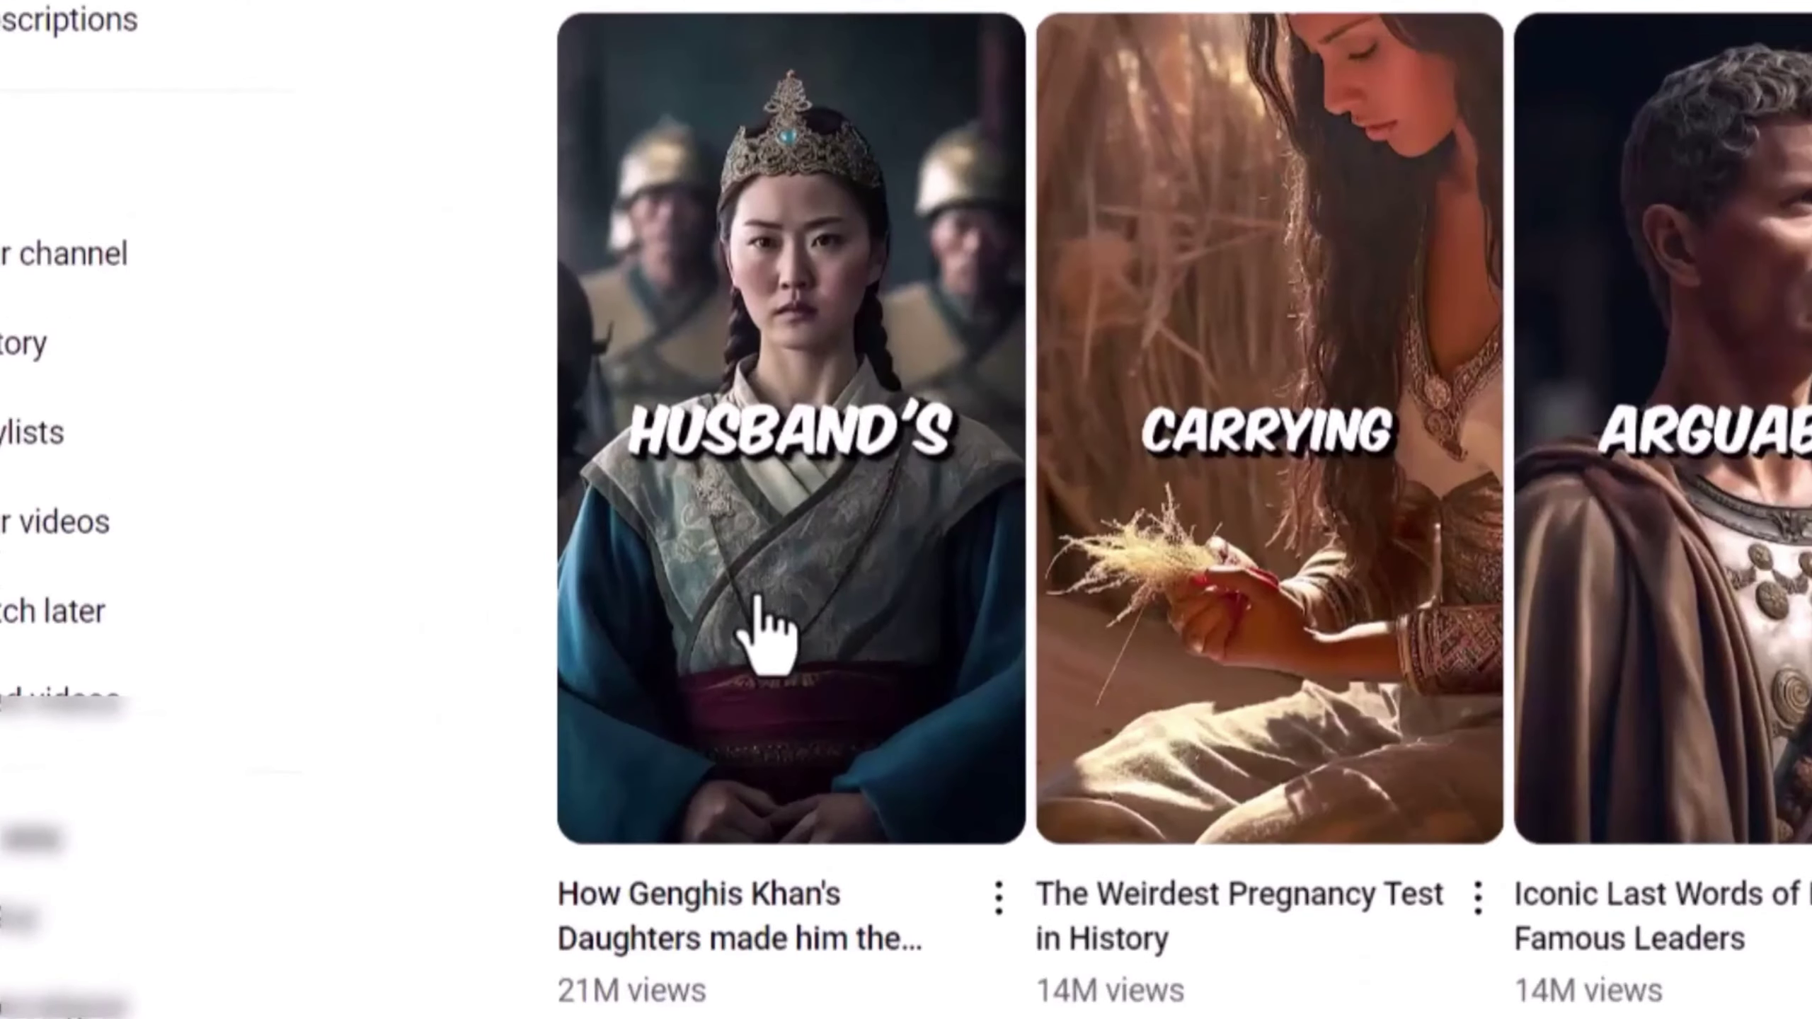
Open the Genghis Khan's daughters short in the Shorts player.
click(772, 624)
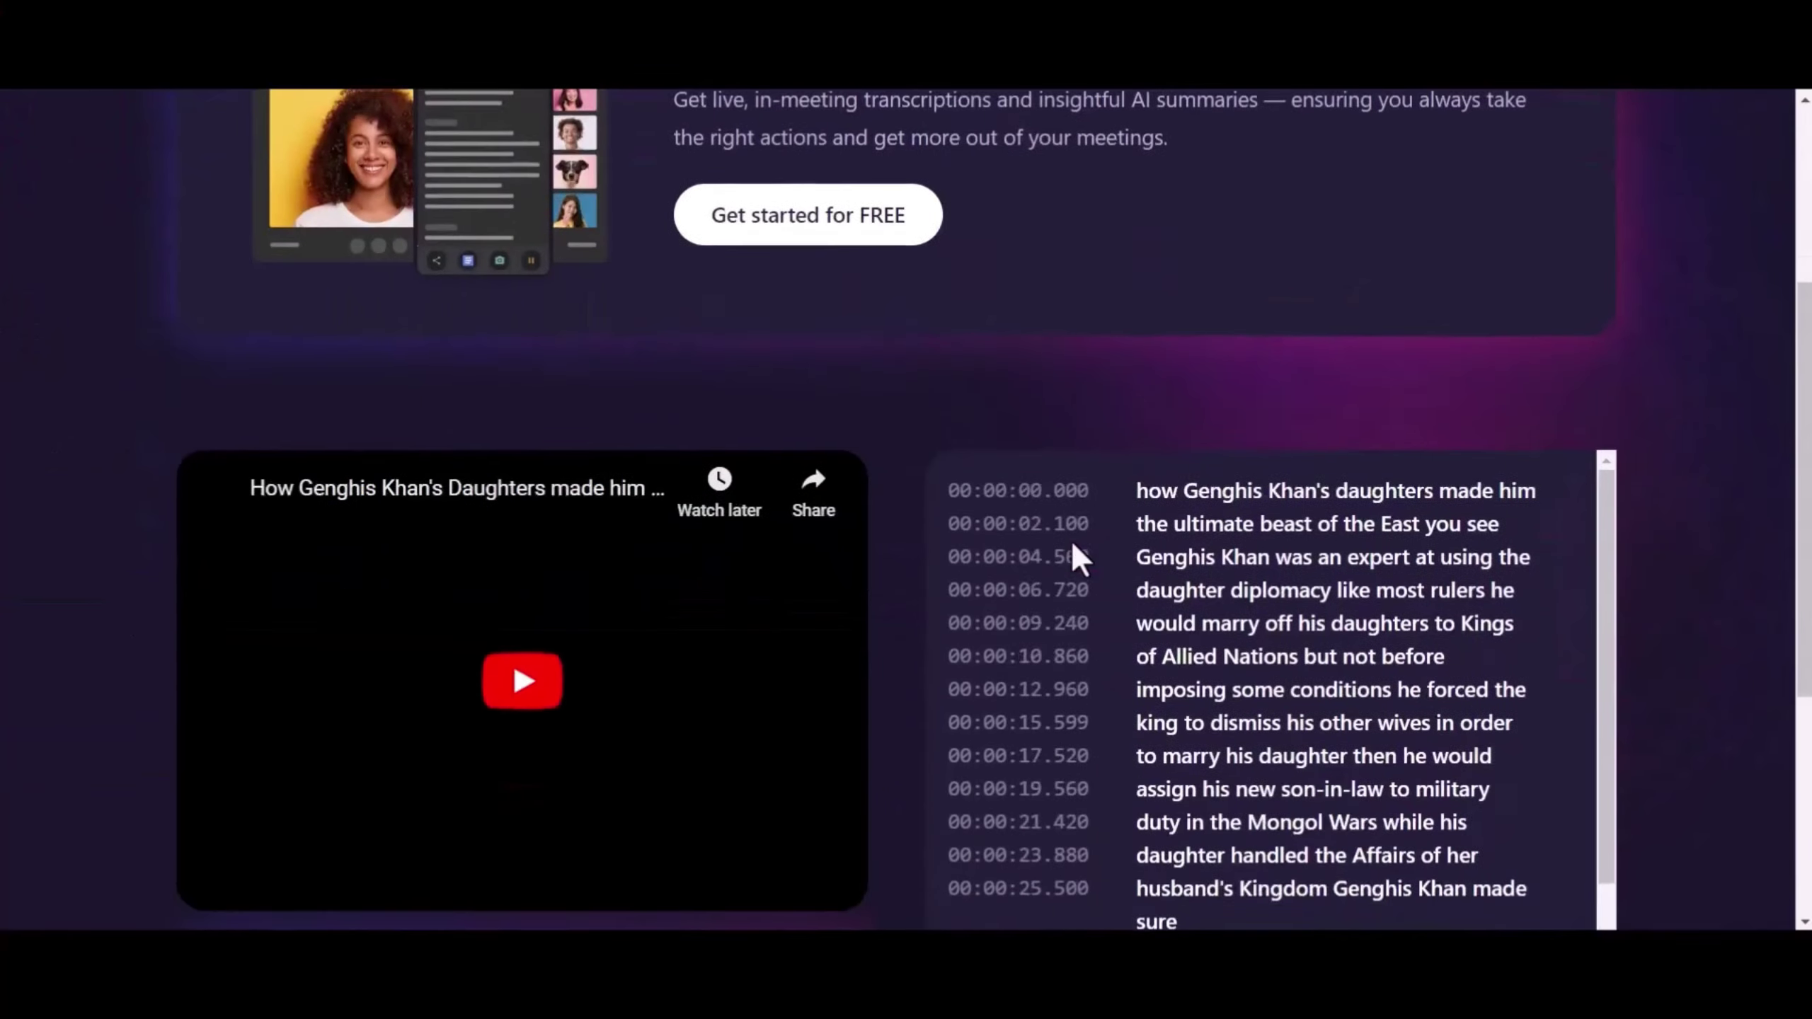
scroll(1071, 537, down, 5)
scroll(1060, 586, down, 3)
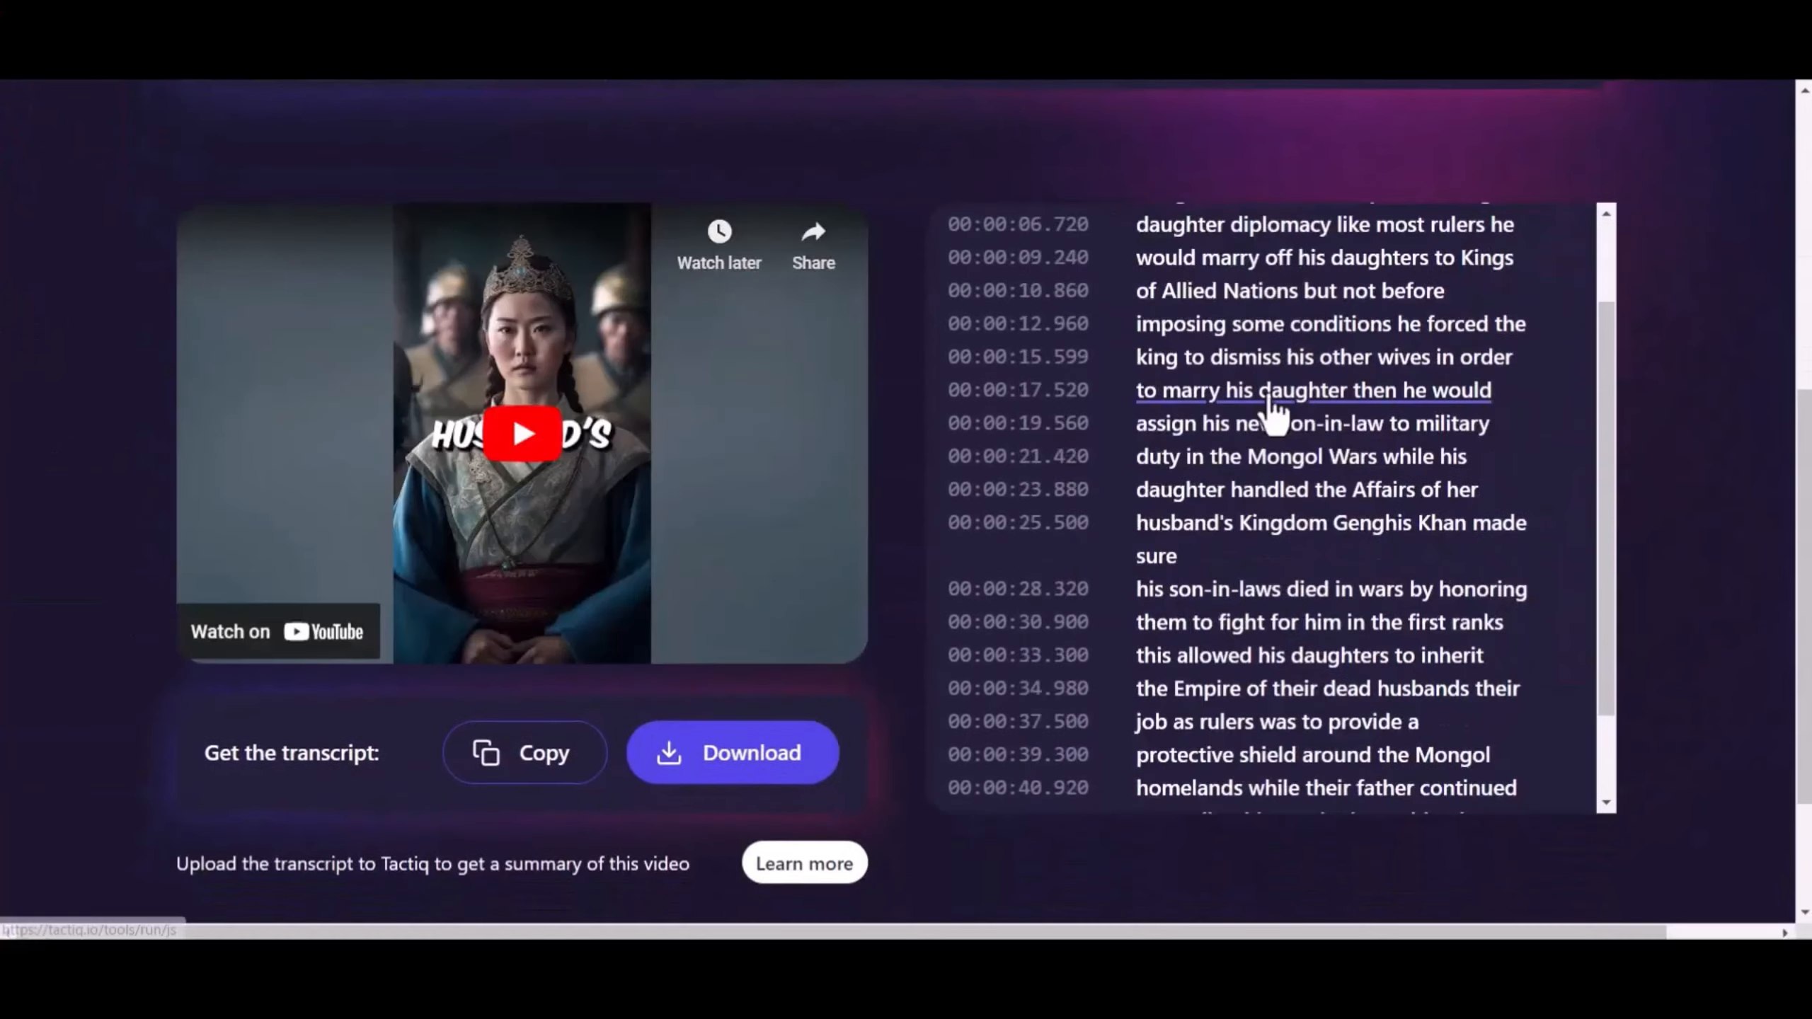
scroll(1218, 496, up, 3)
scroll(1306, 485, down, 3)
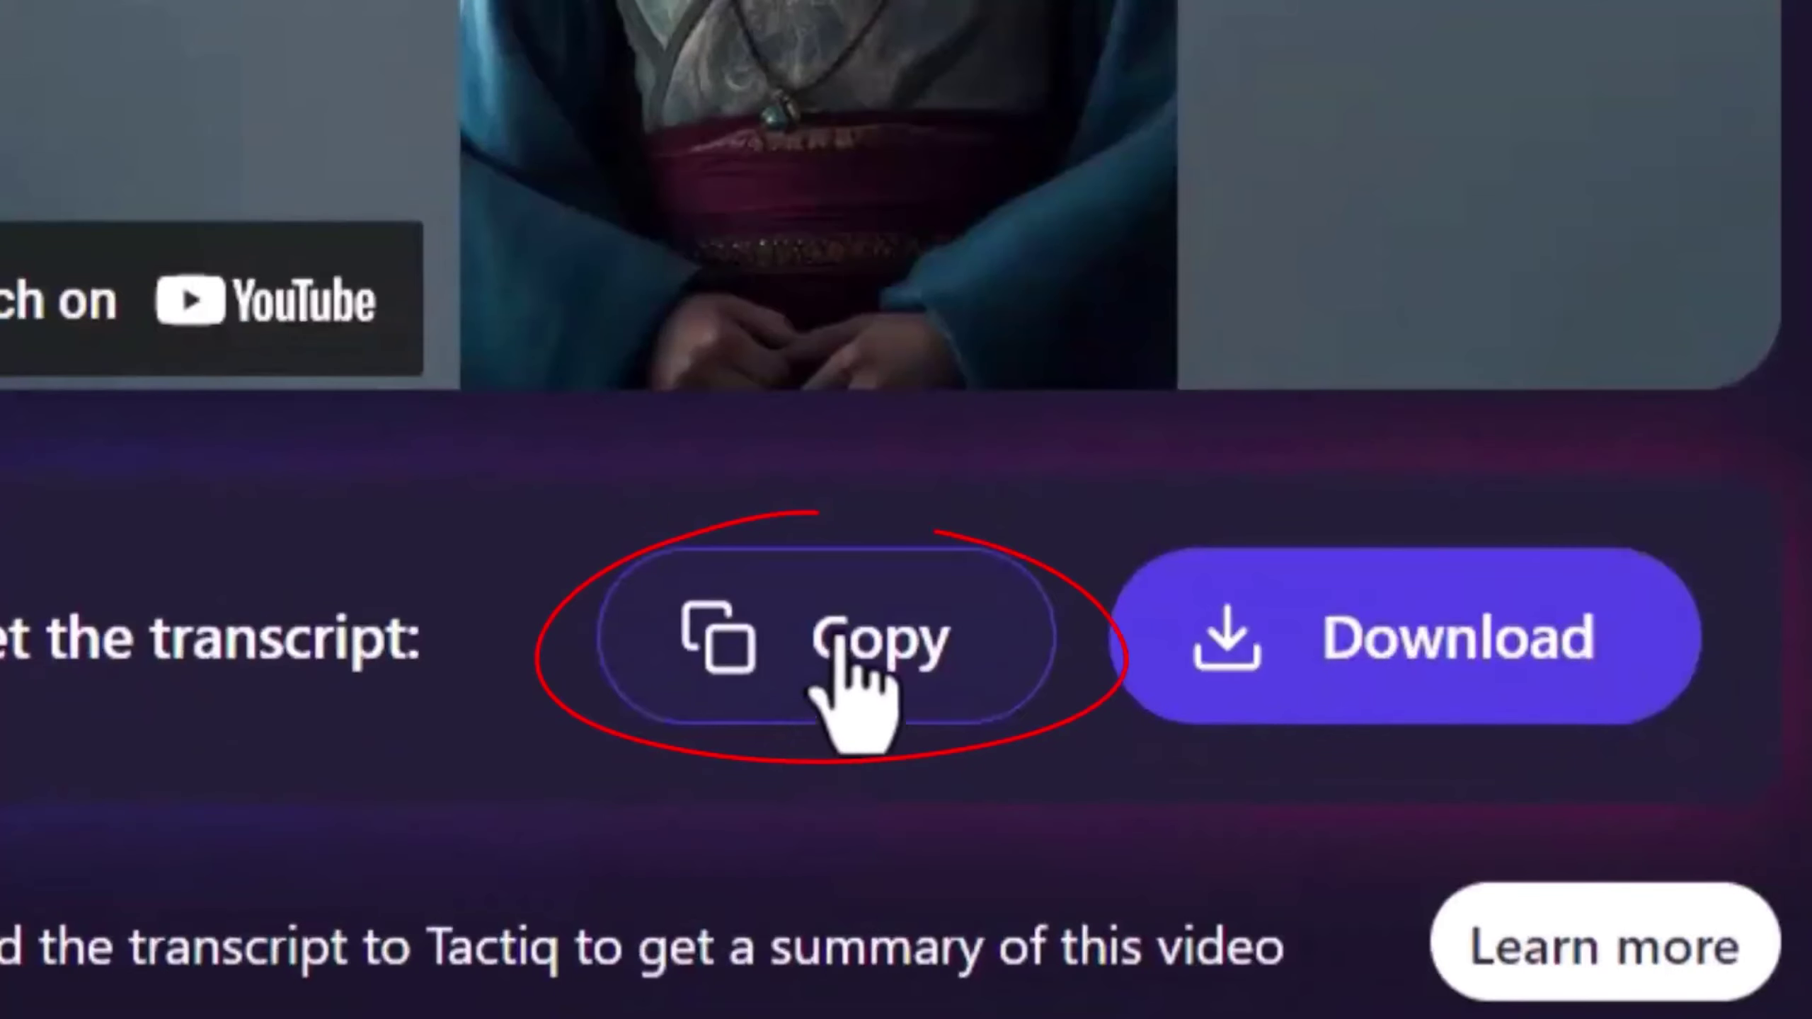
Copy the full timestamped transcript from Tactiq.
click(857, 666)
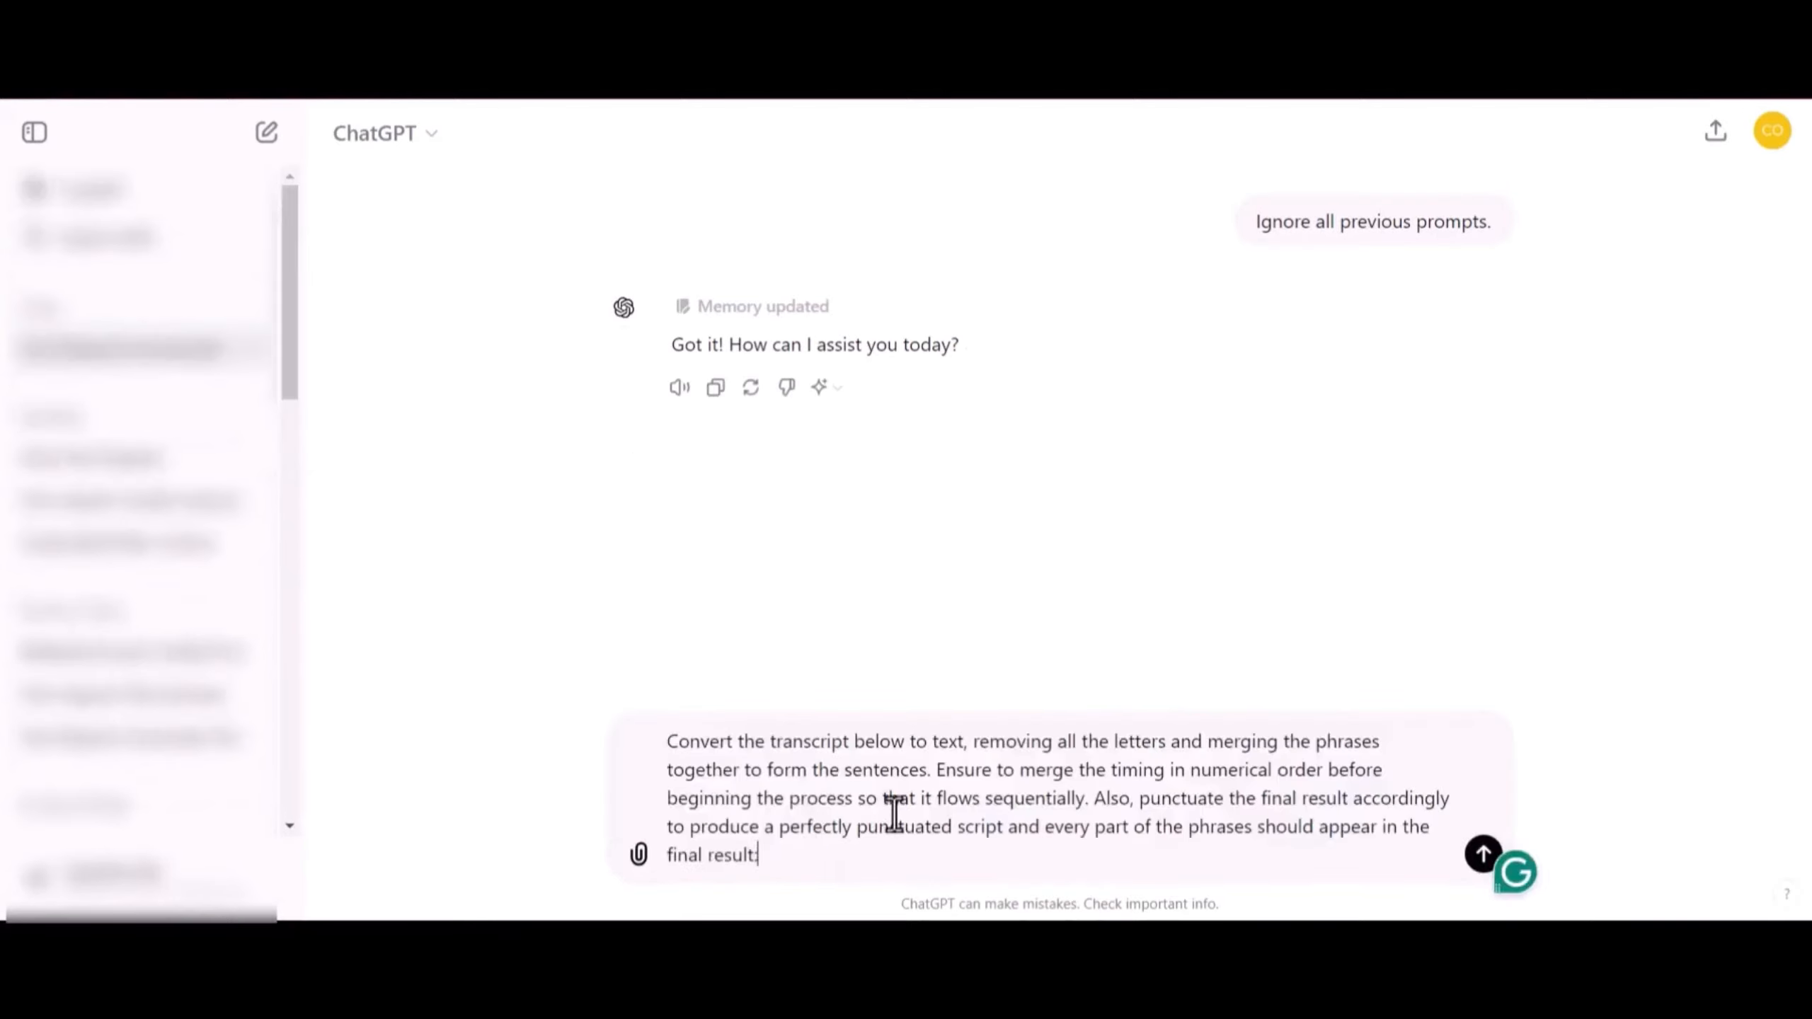
Paste the transcript below the conversion prompt and send it to ChatGPT.
key(shift+Return)
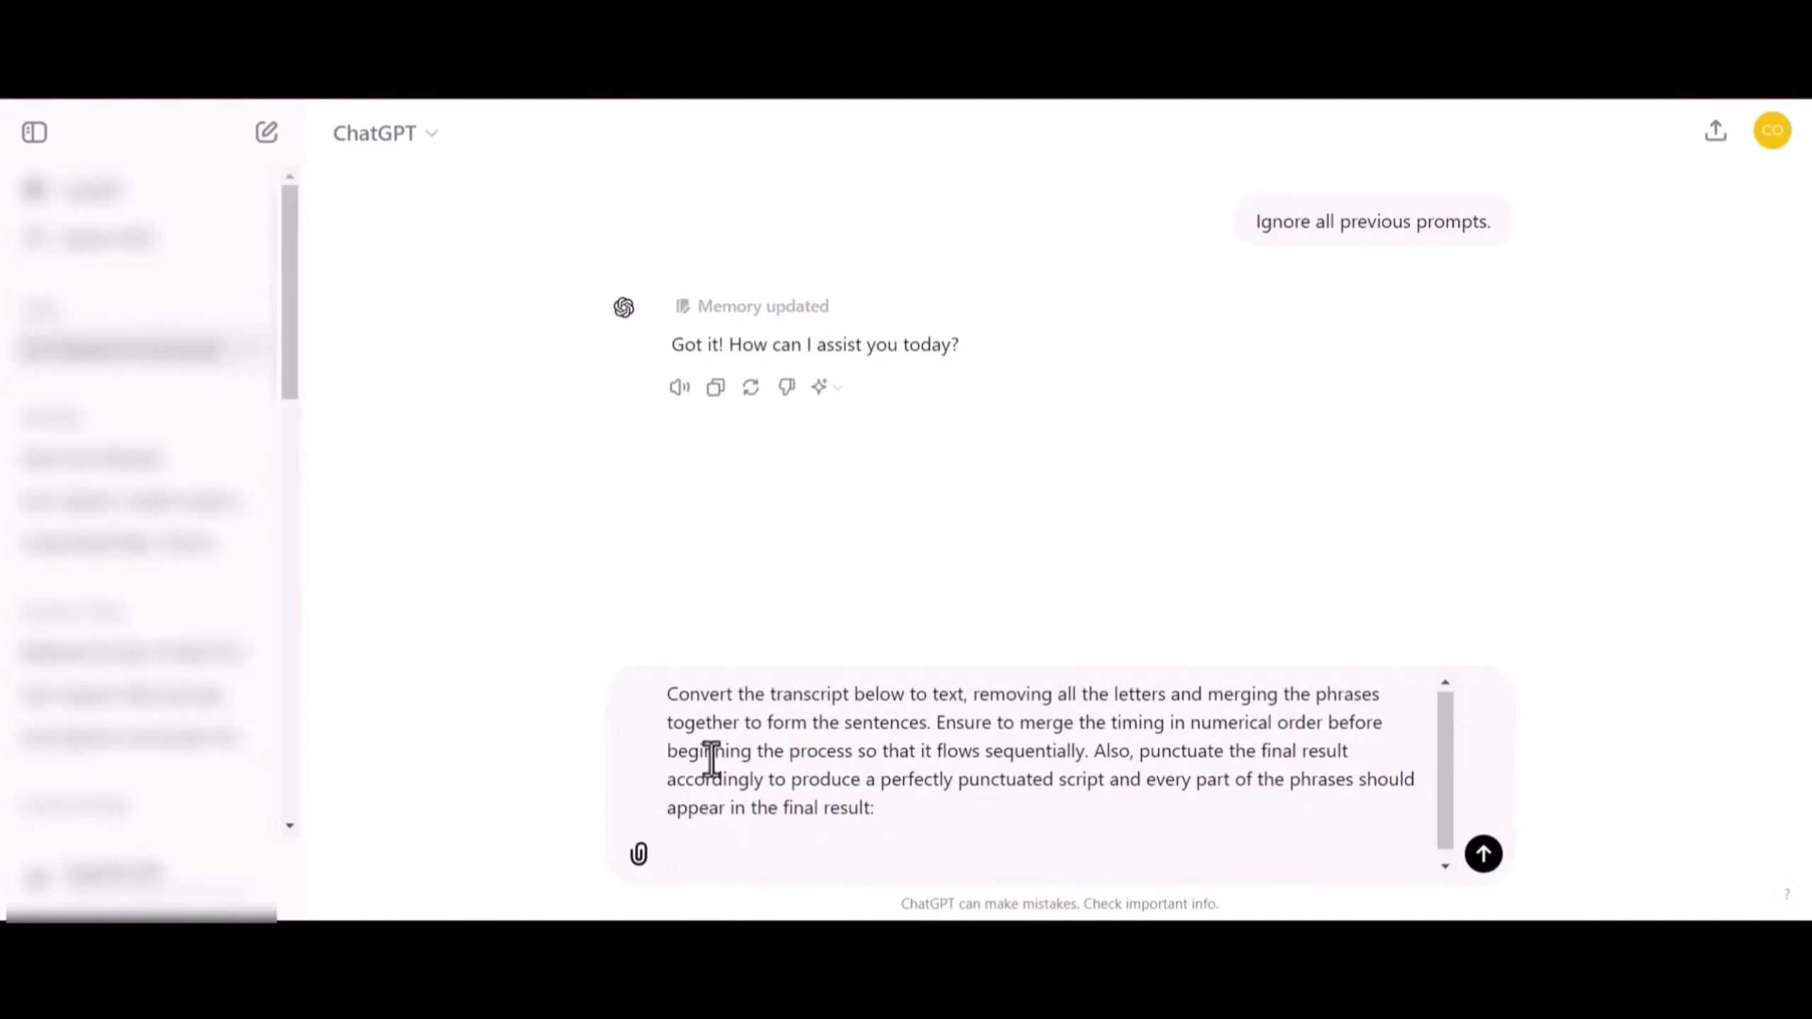
key(ctrl+v)
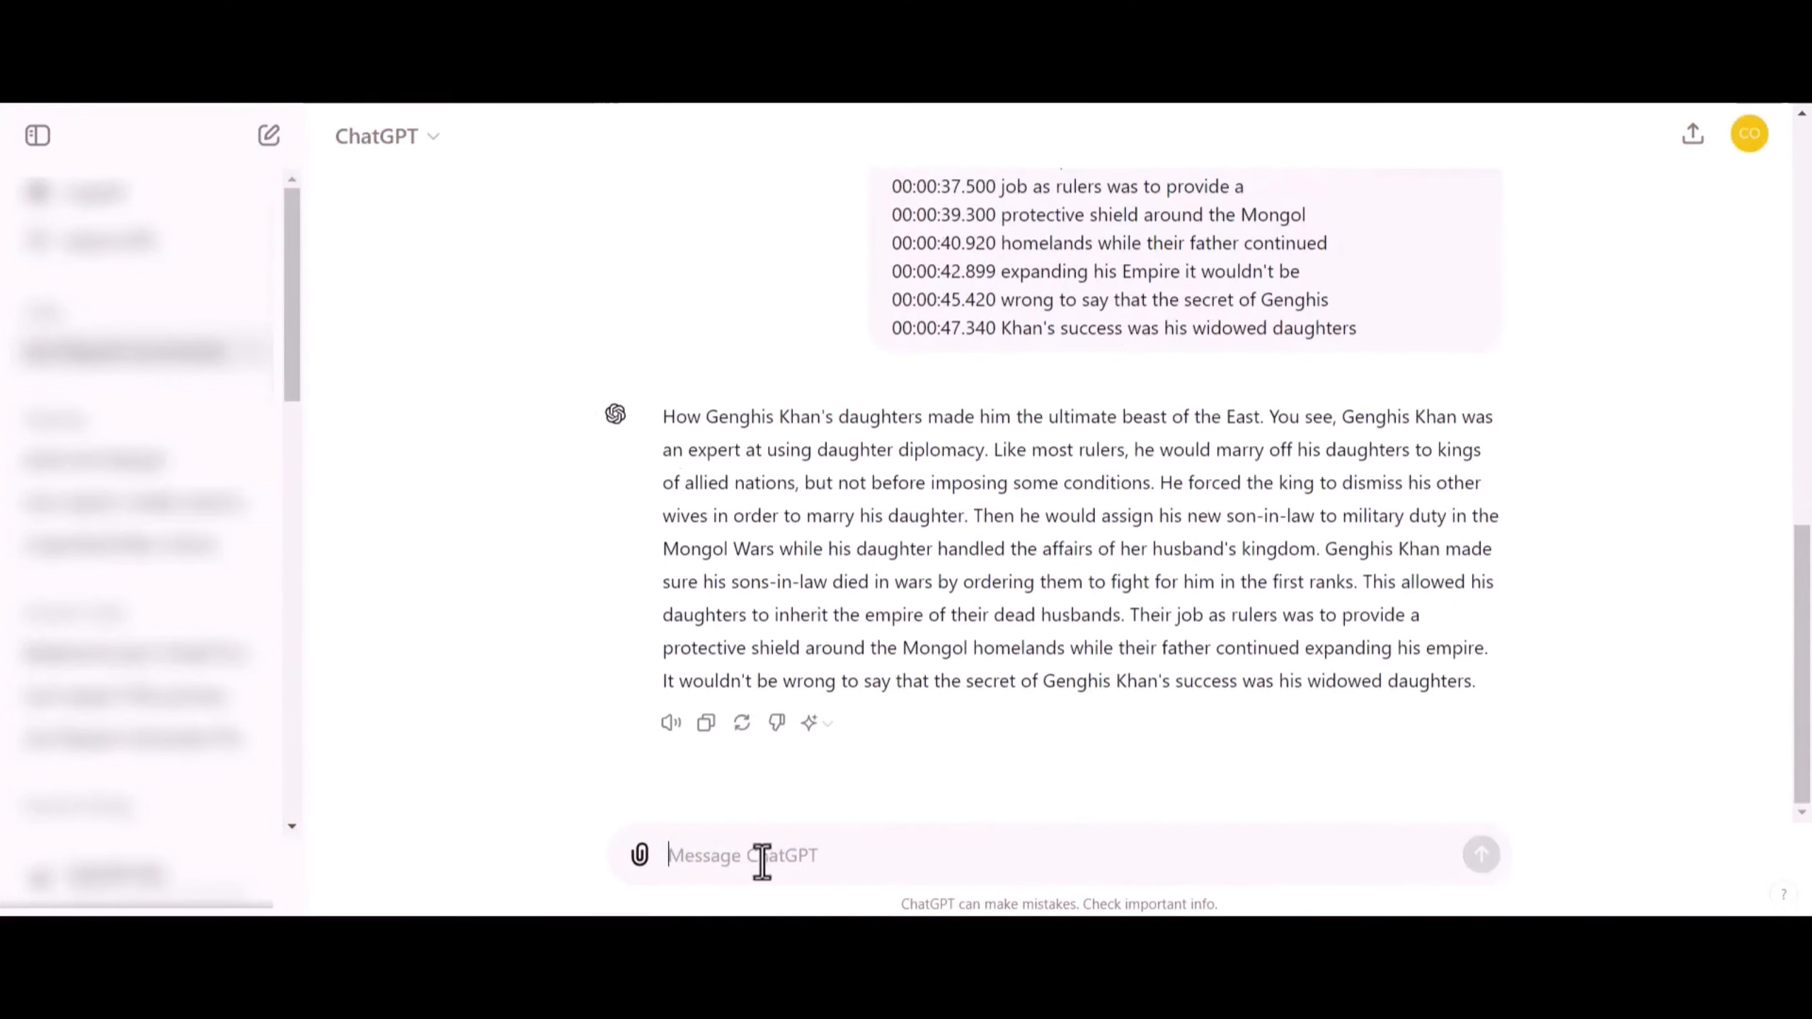
Send the prepared story prompt and select the opening paragraphs of 'The Amazon Queens'.
text(Following the structure of the story below, generate another short and engaging historical story that I could use in a 30-second YouTube Shorts Video.)
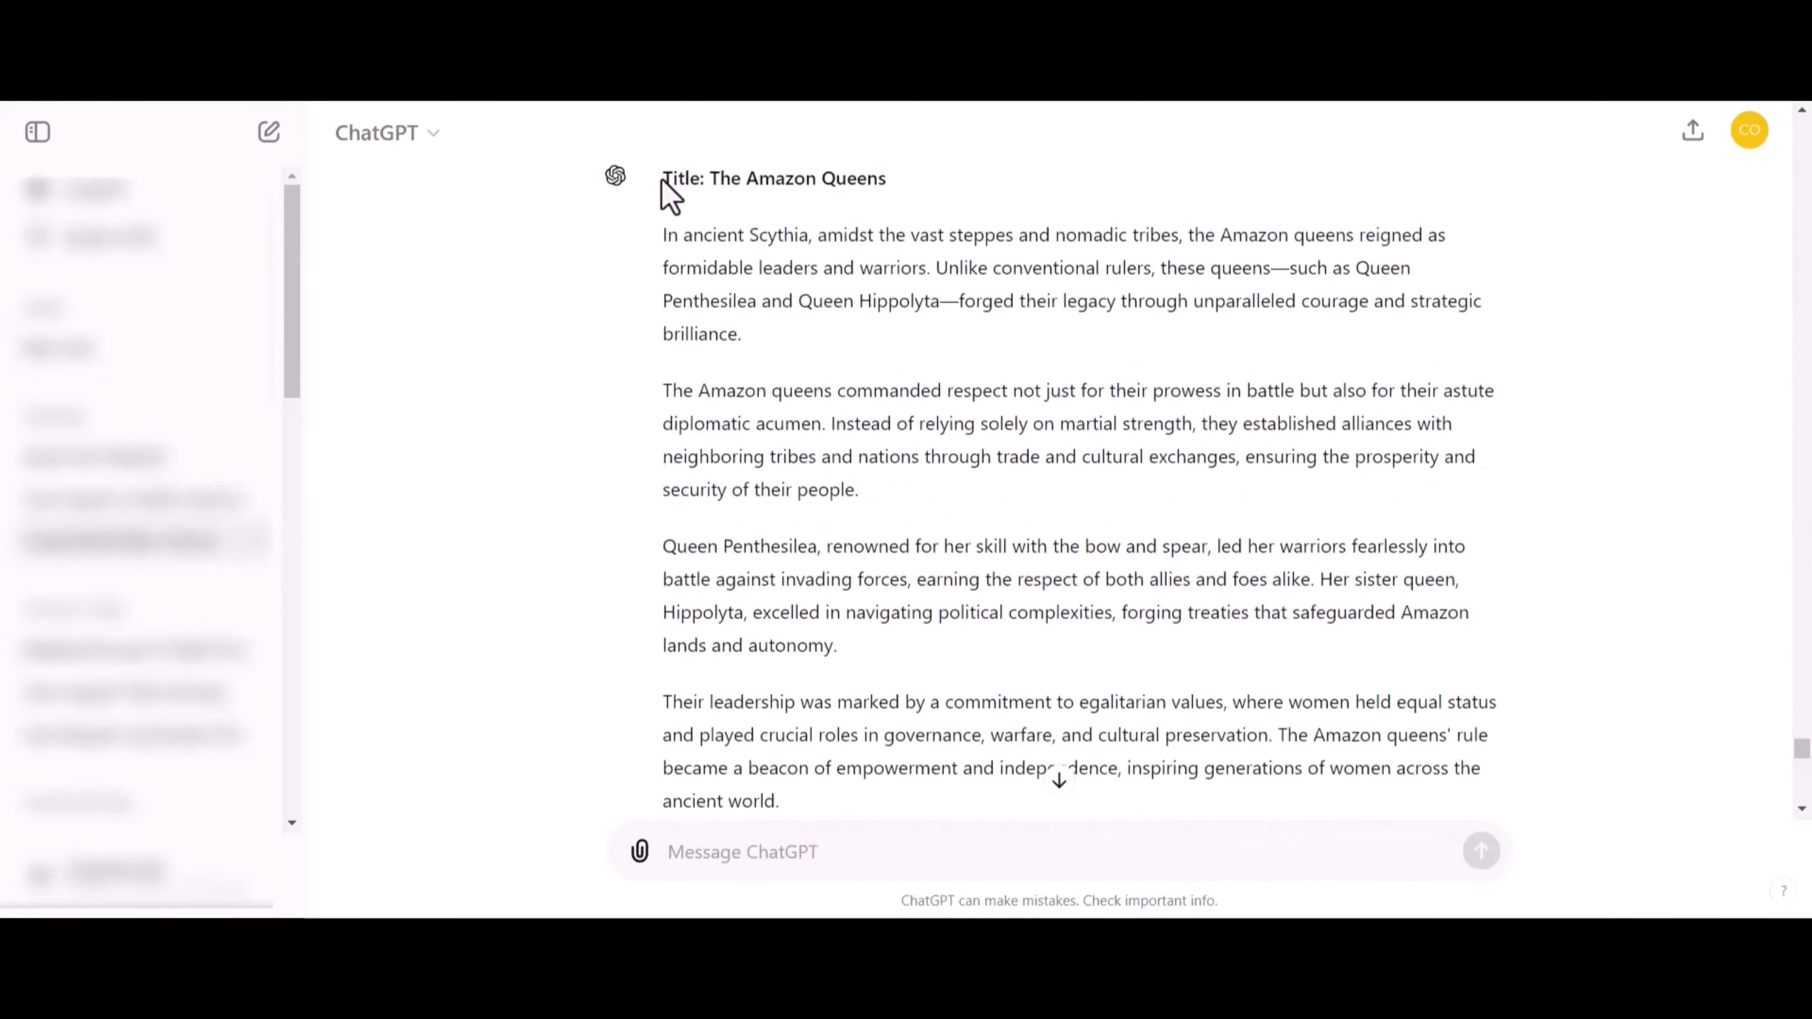
mouse_move(771, 305)
mouse_down()
mouse_move(866, 397)
mouse_move(944, 522)
mouse_up()
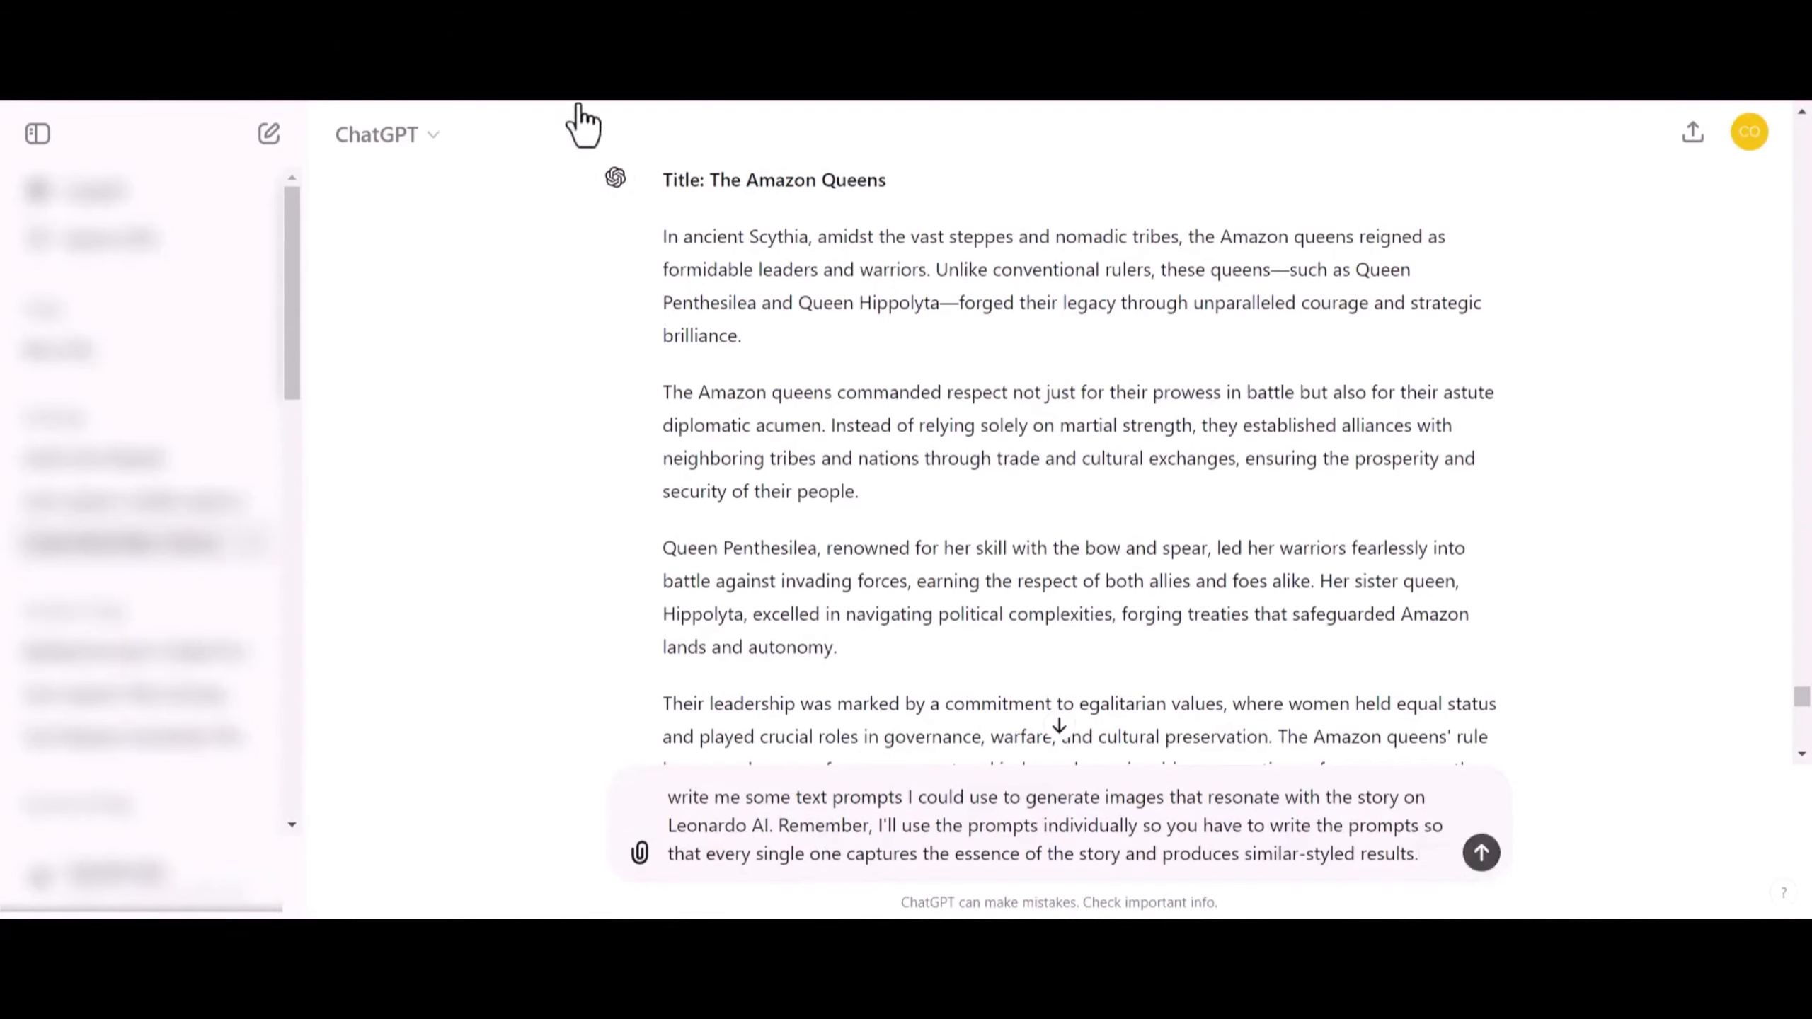
Select the generated Amazon Queens image prompts in ChatGPT's reply.
drag(700, 226, 1097, 648)
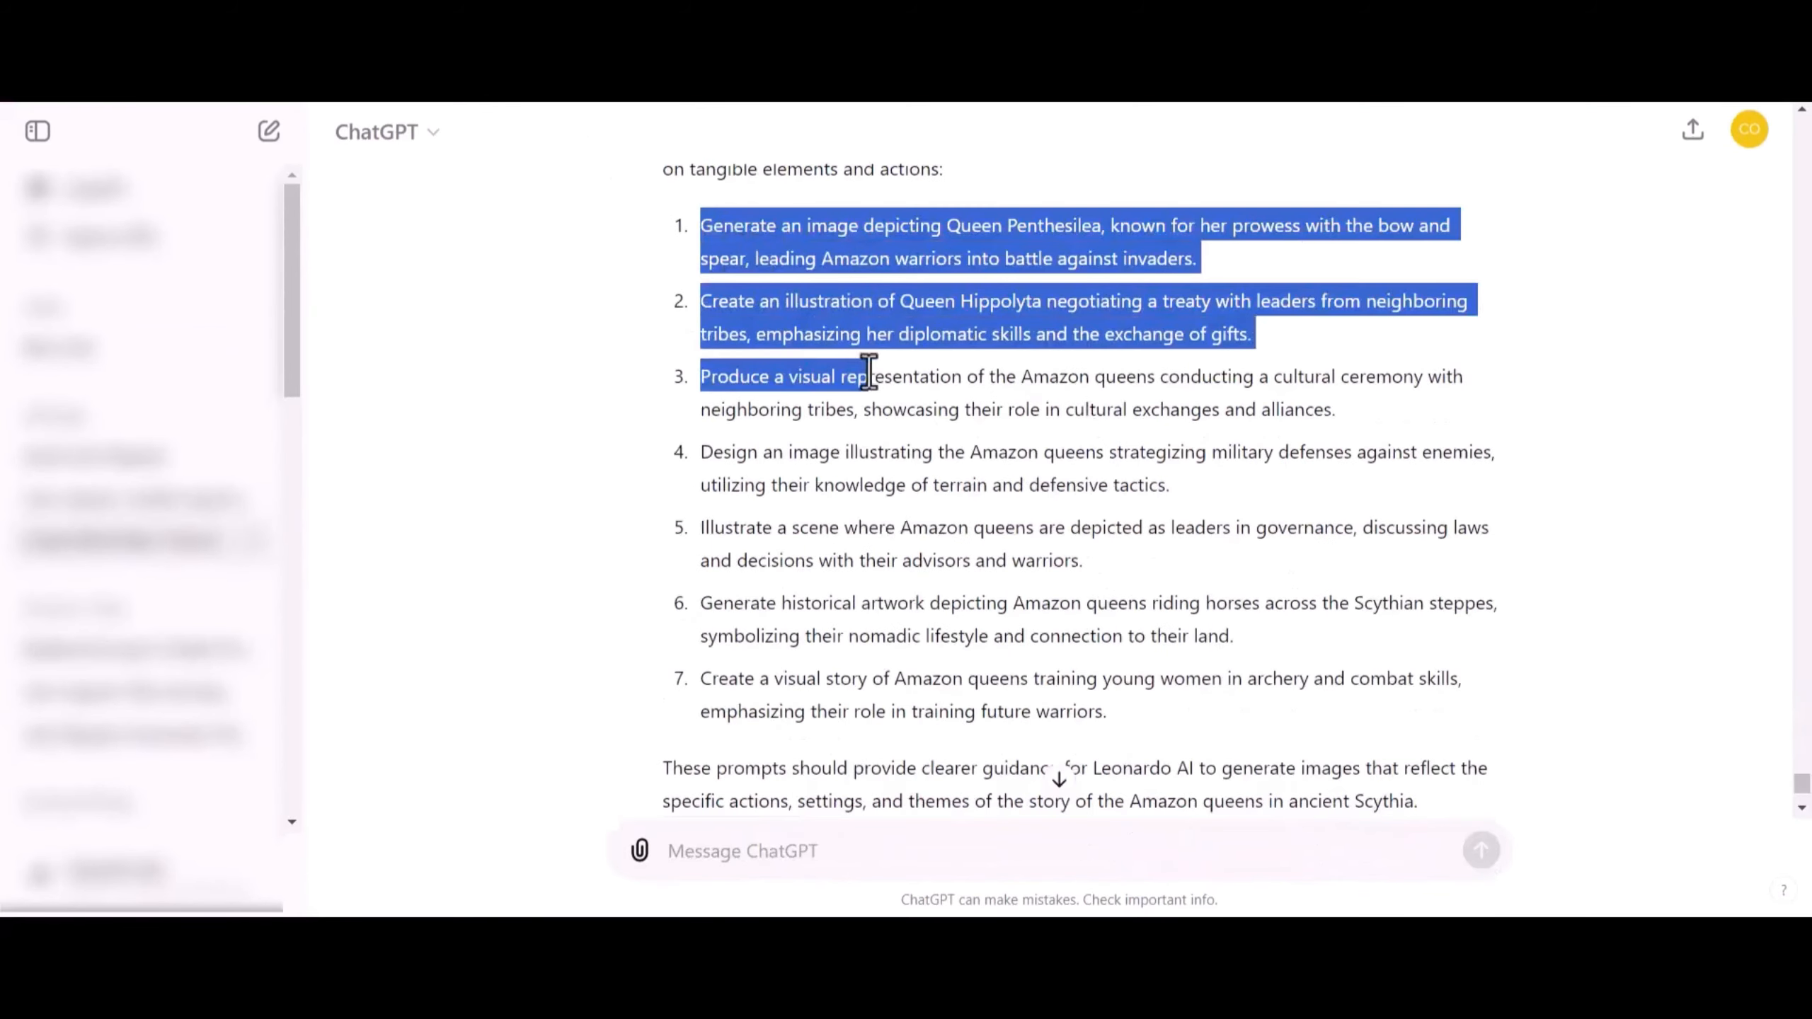
click(637, 546)
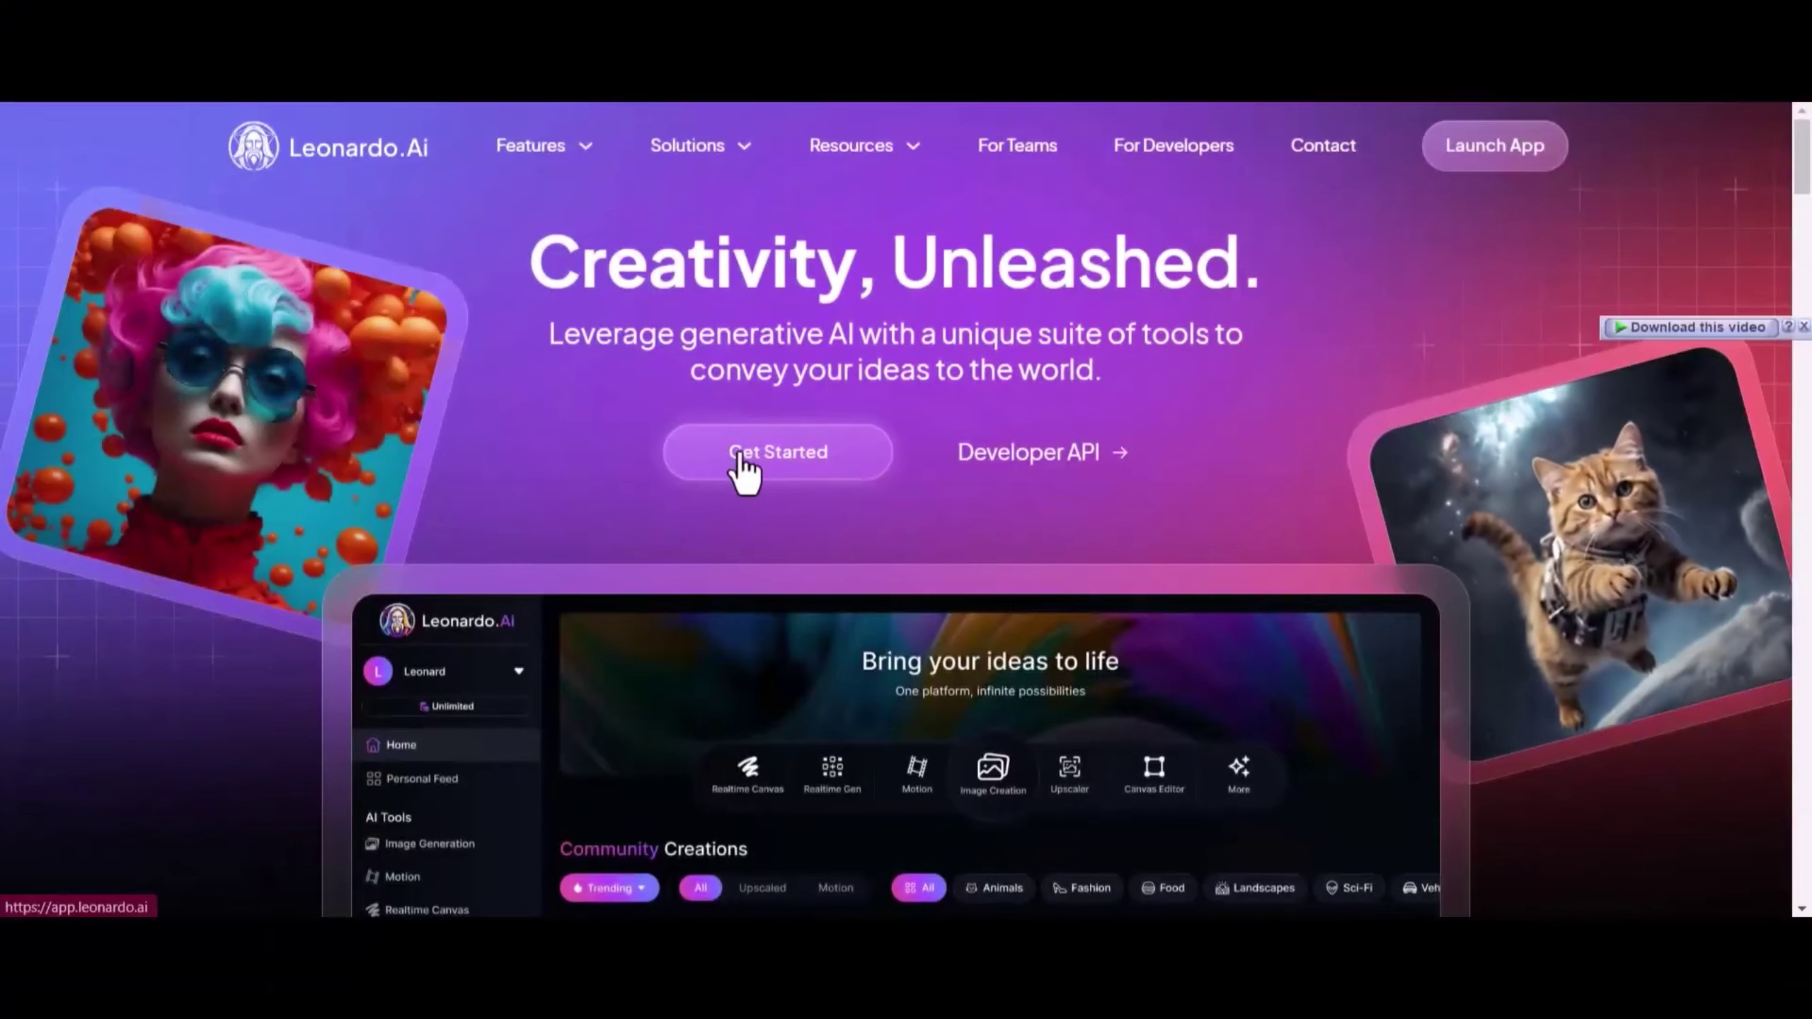
Set Leonardo.Ai image generation to Absolute Reality v1.6 with the Creative style preset.
click(746, 469)
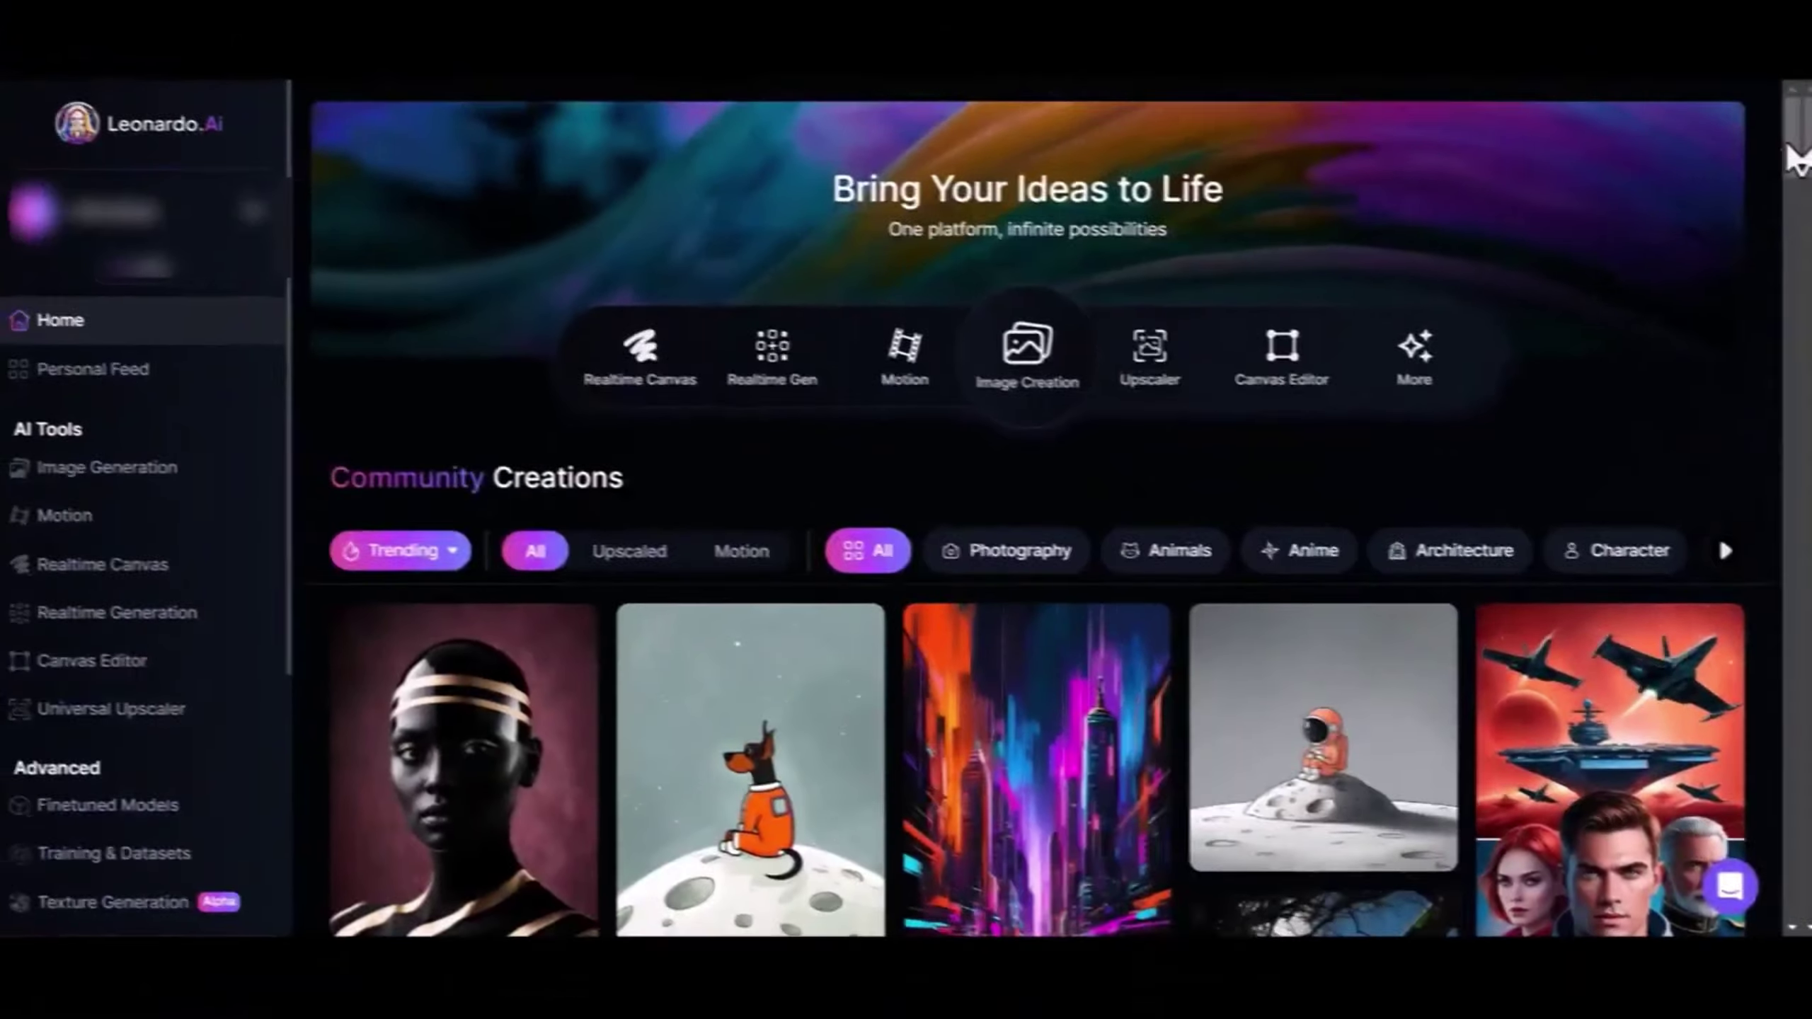
scroll(825, 494, down, 5)
scroll(826, 494, down, 5)
scroll(825, 494, down, 3)
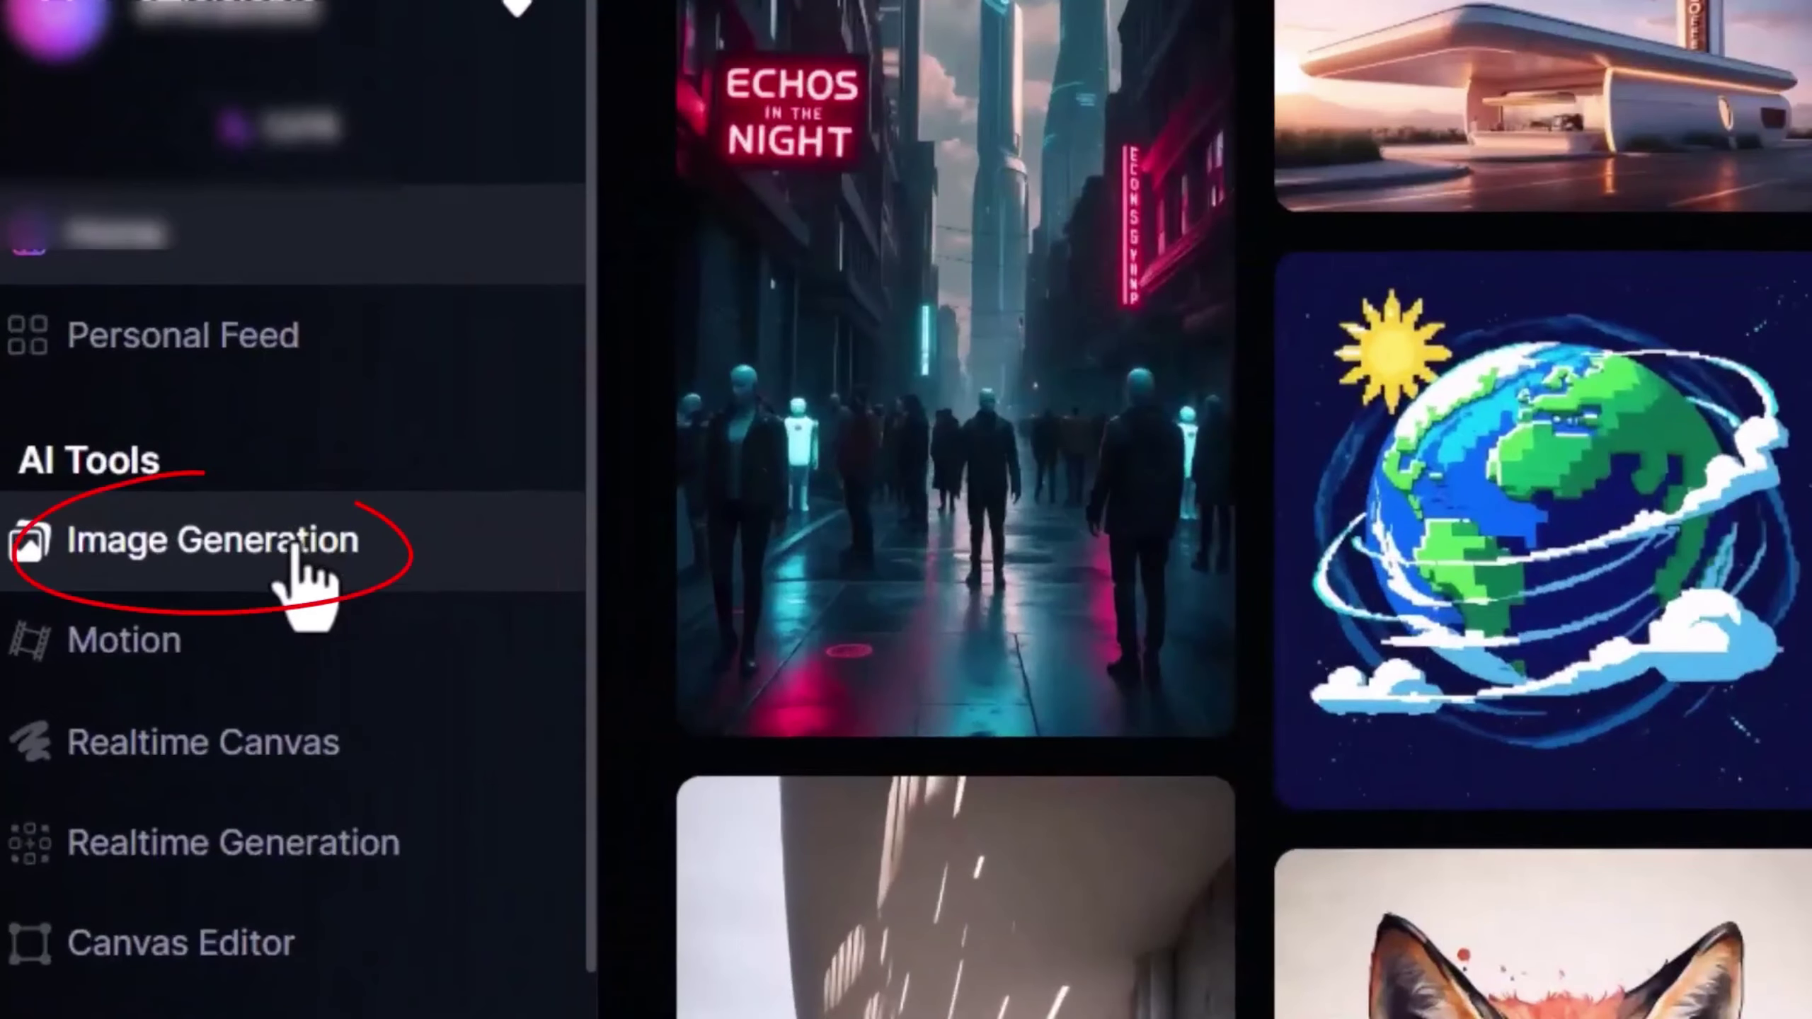
click(305, 574)
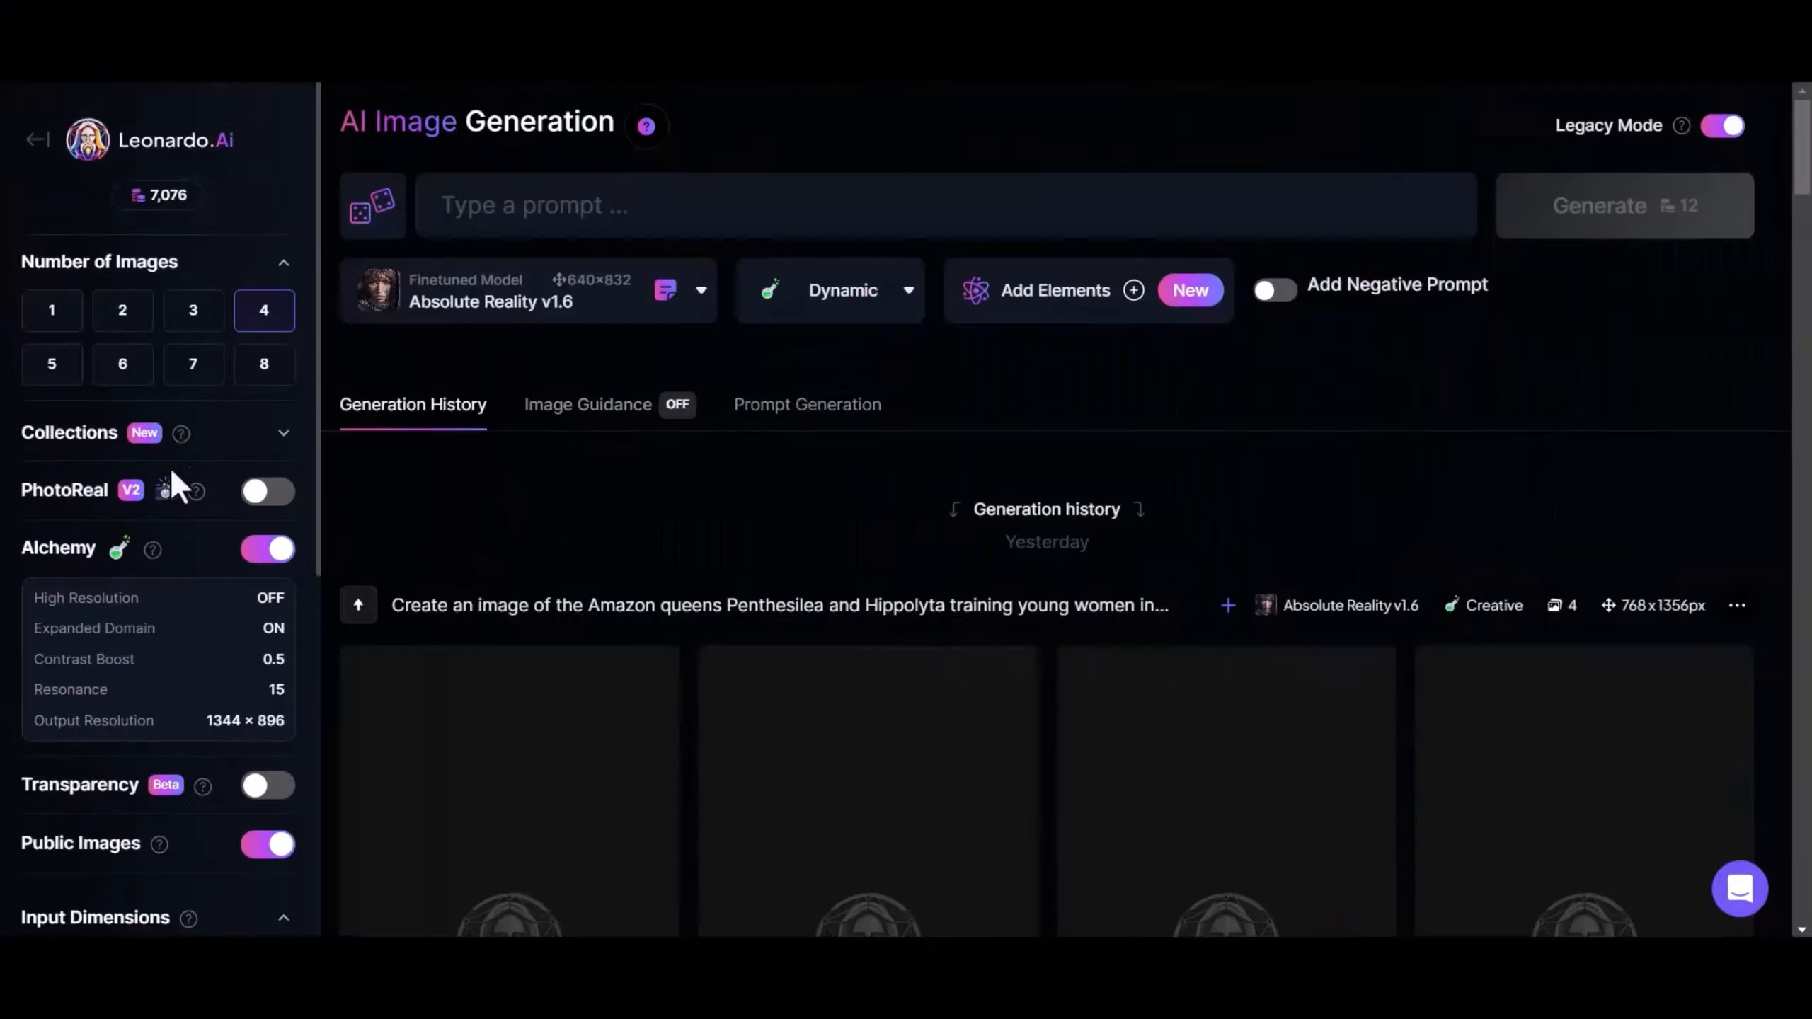
click(616, 297)
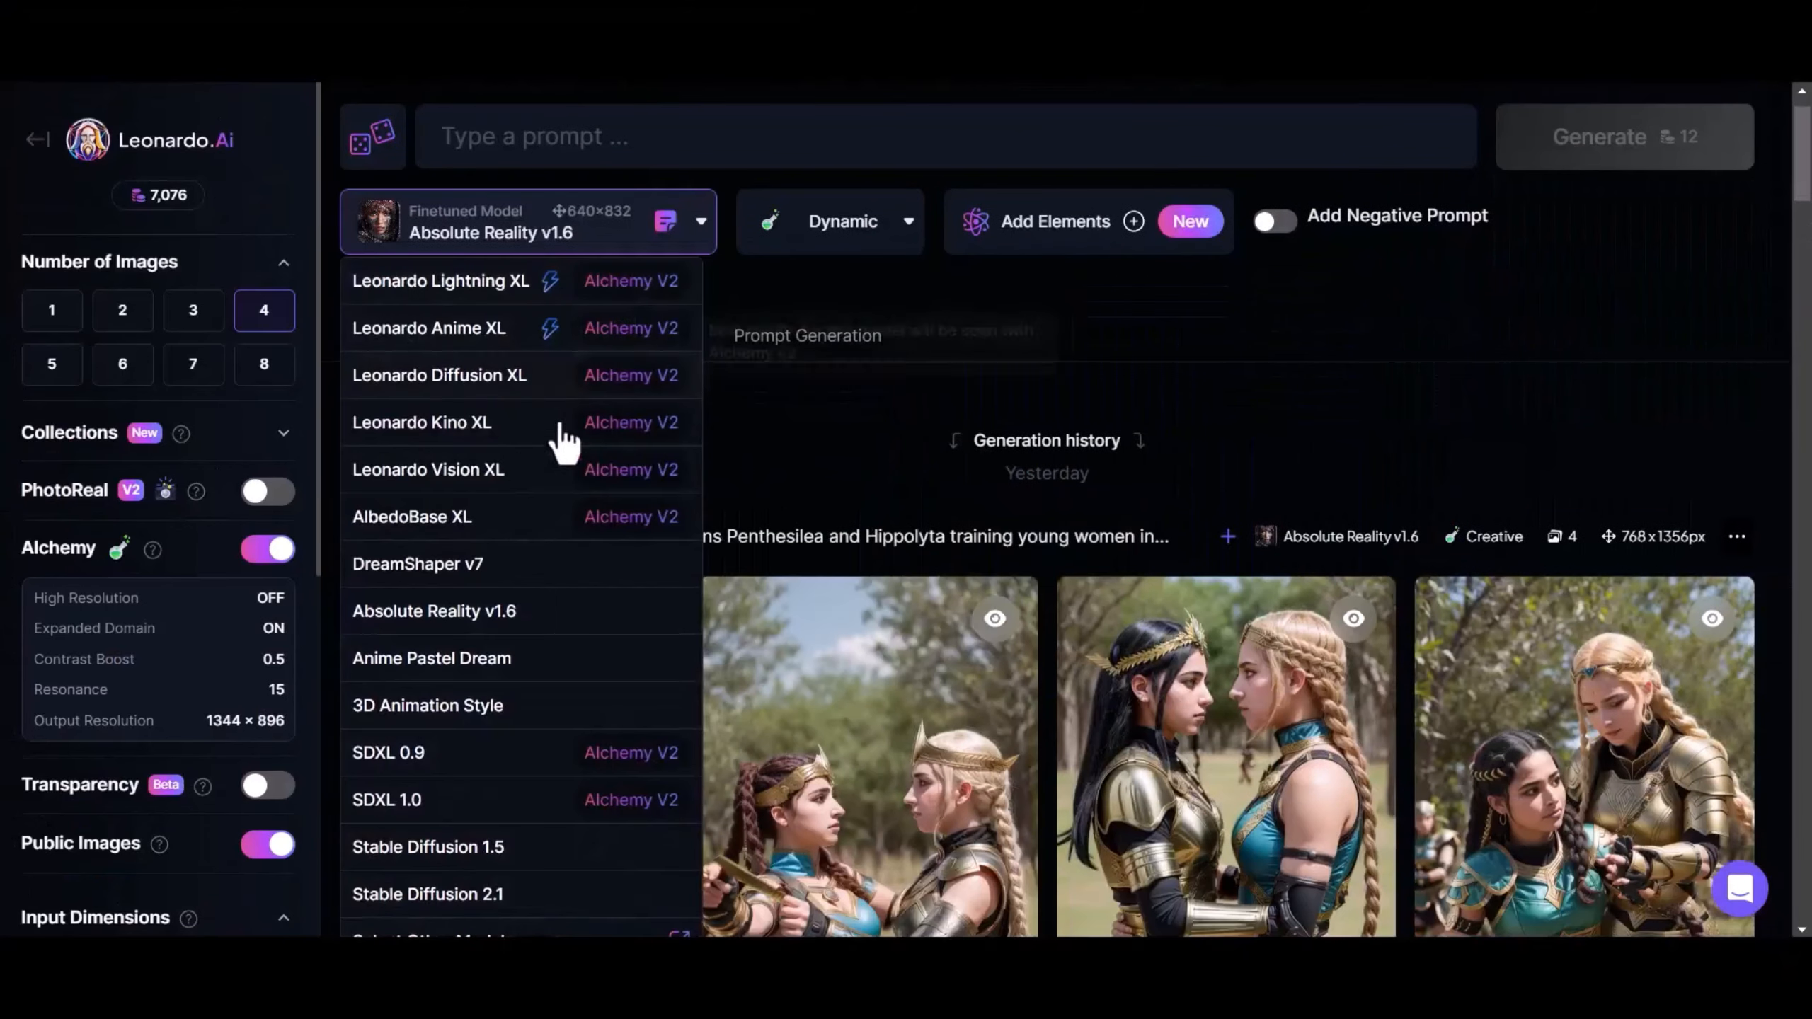
click(506, 623)
click(847, 224)
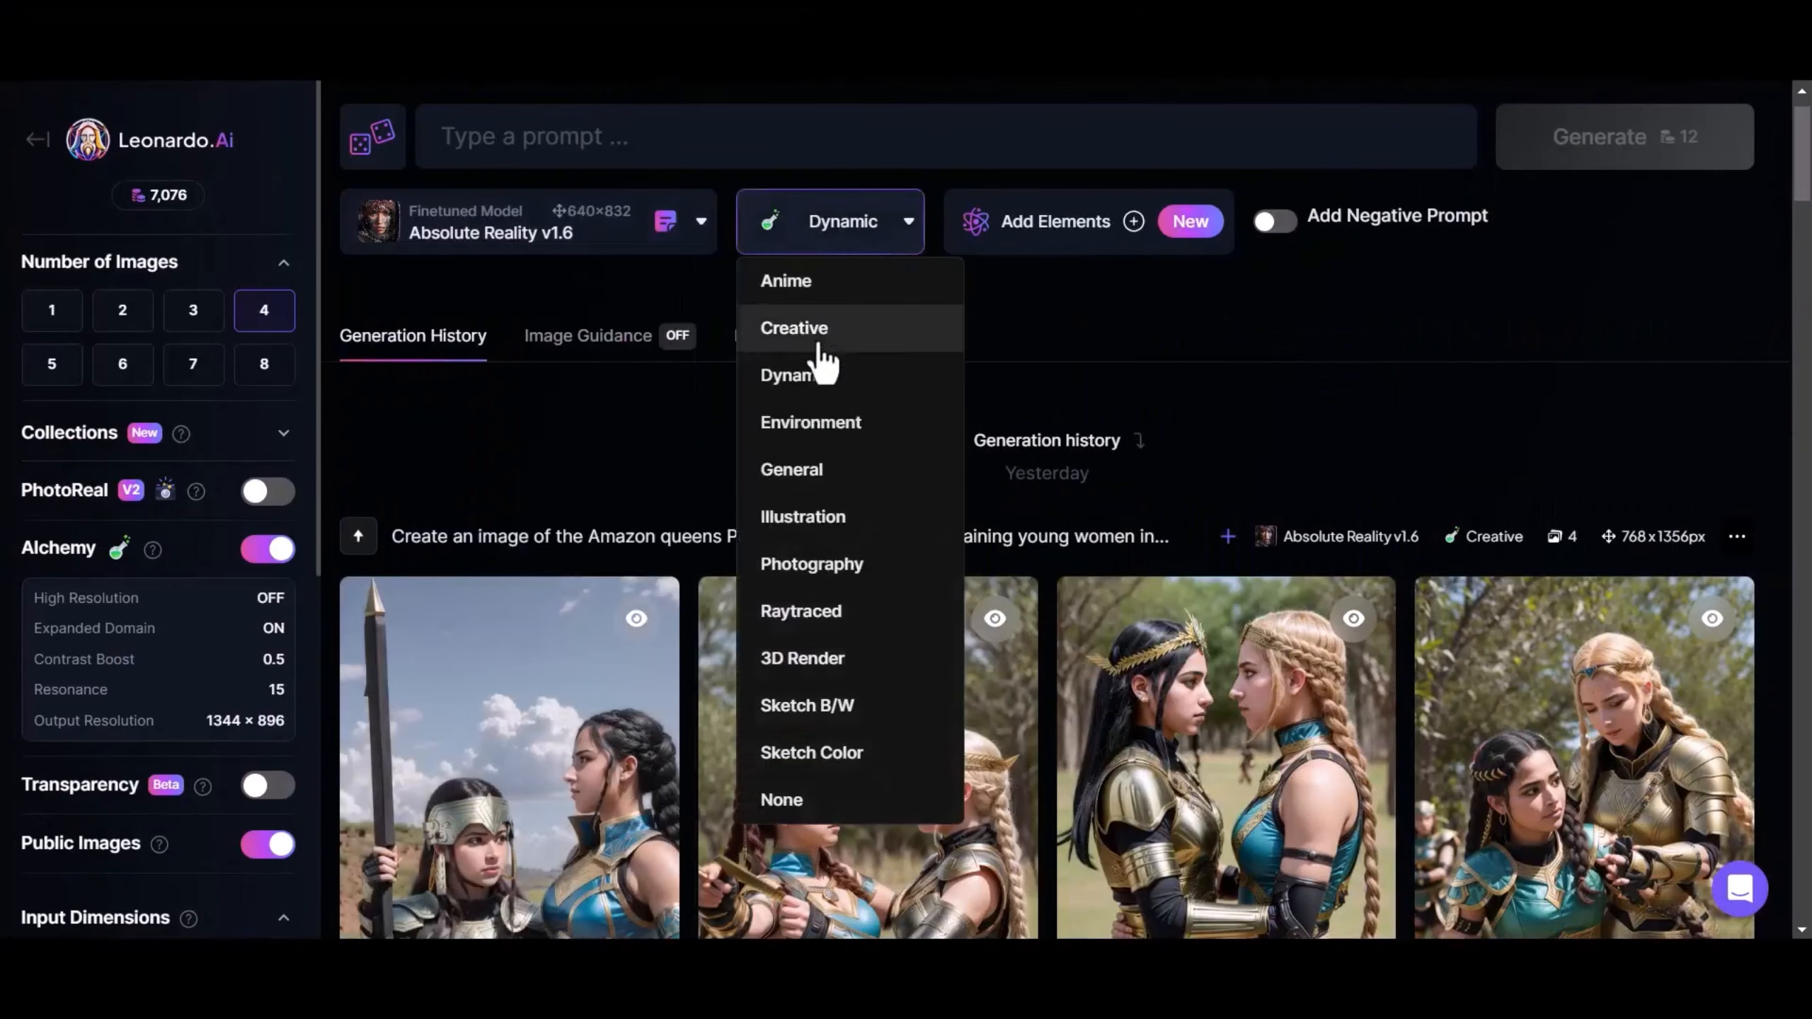
click(796, 328)
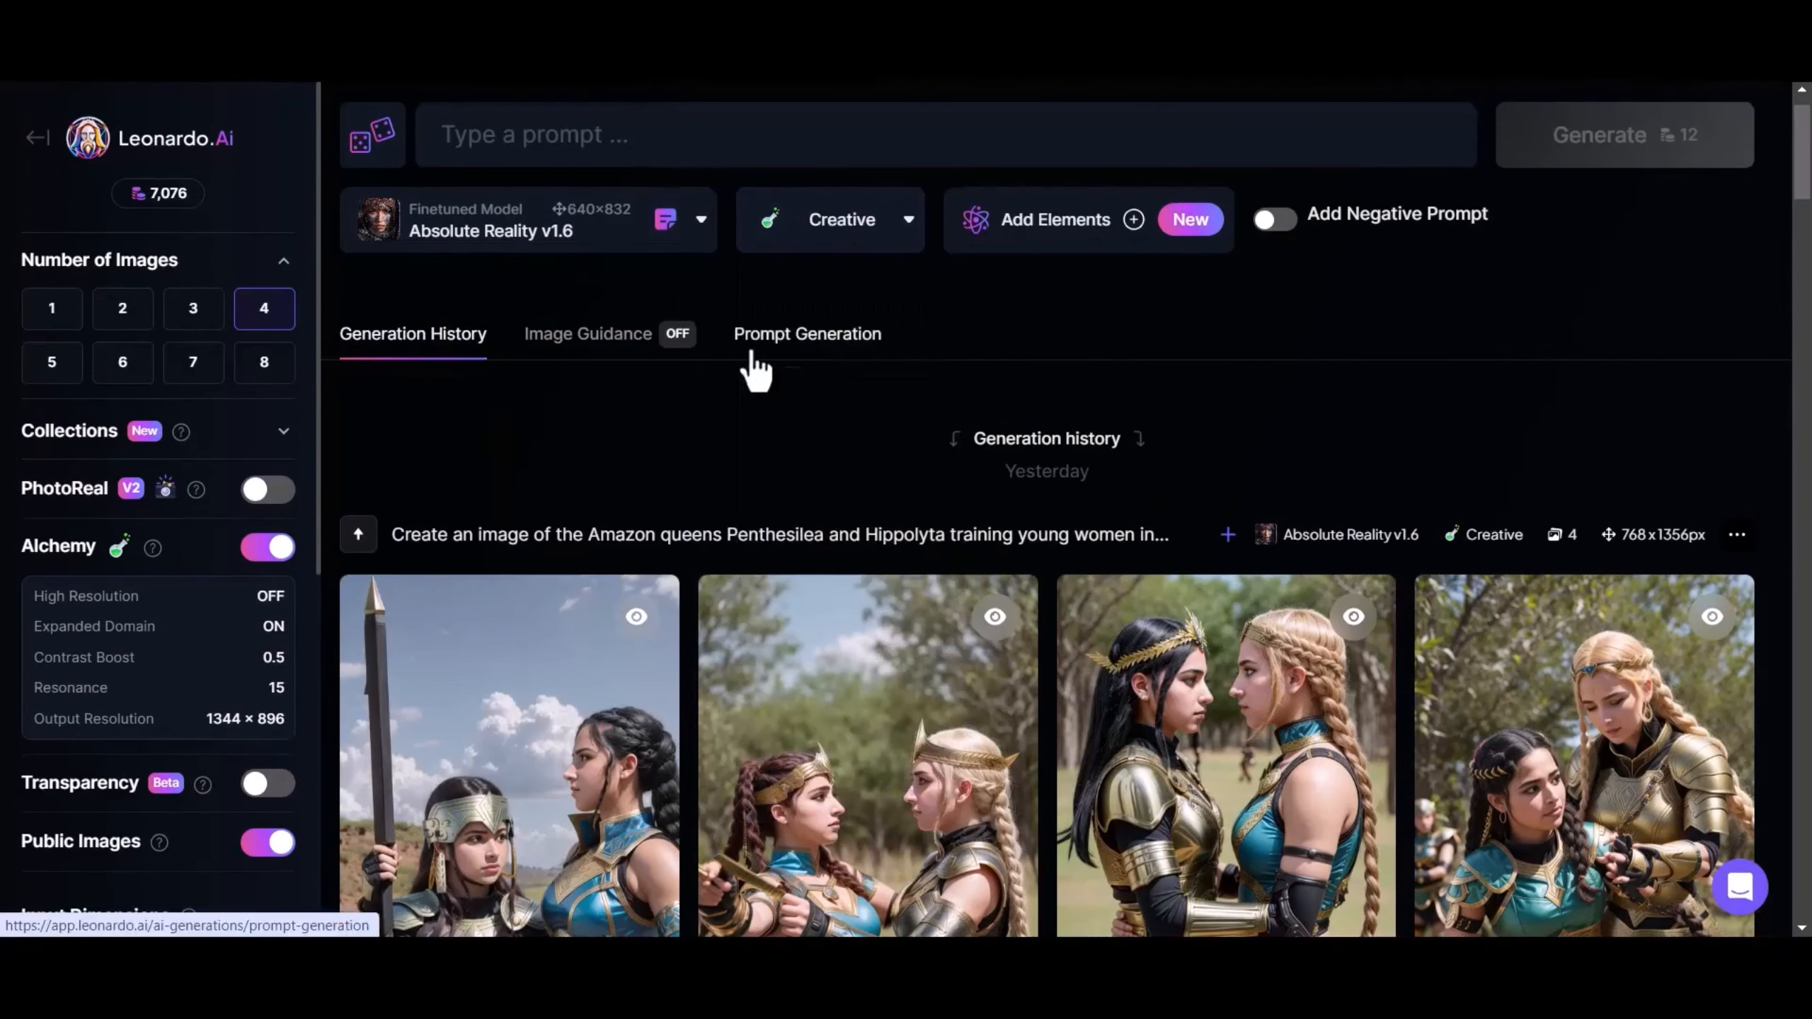
click(680, 137)
Generate four 9:16 images from the Queen Penthesilea battle prompt.
text(Generate an image depicting Queen Penthesilea, known for her prowess with the bow and spear, leading Amazon warriors into battle against invaders.)
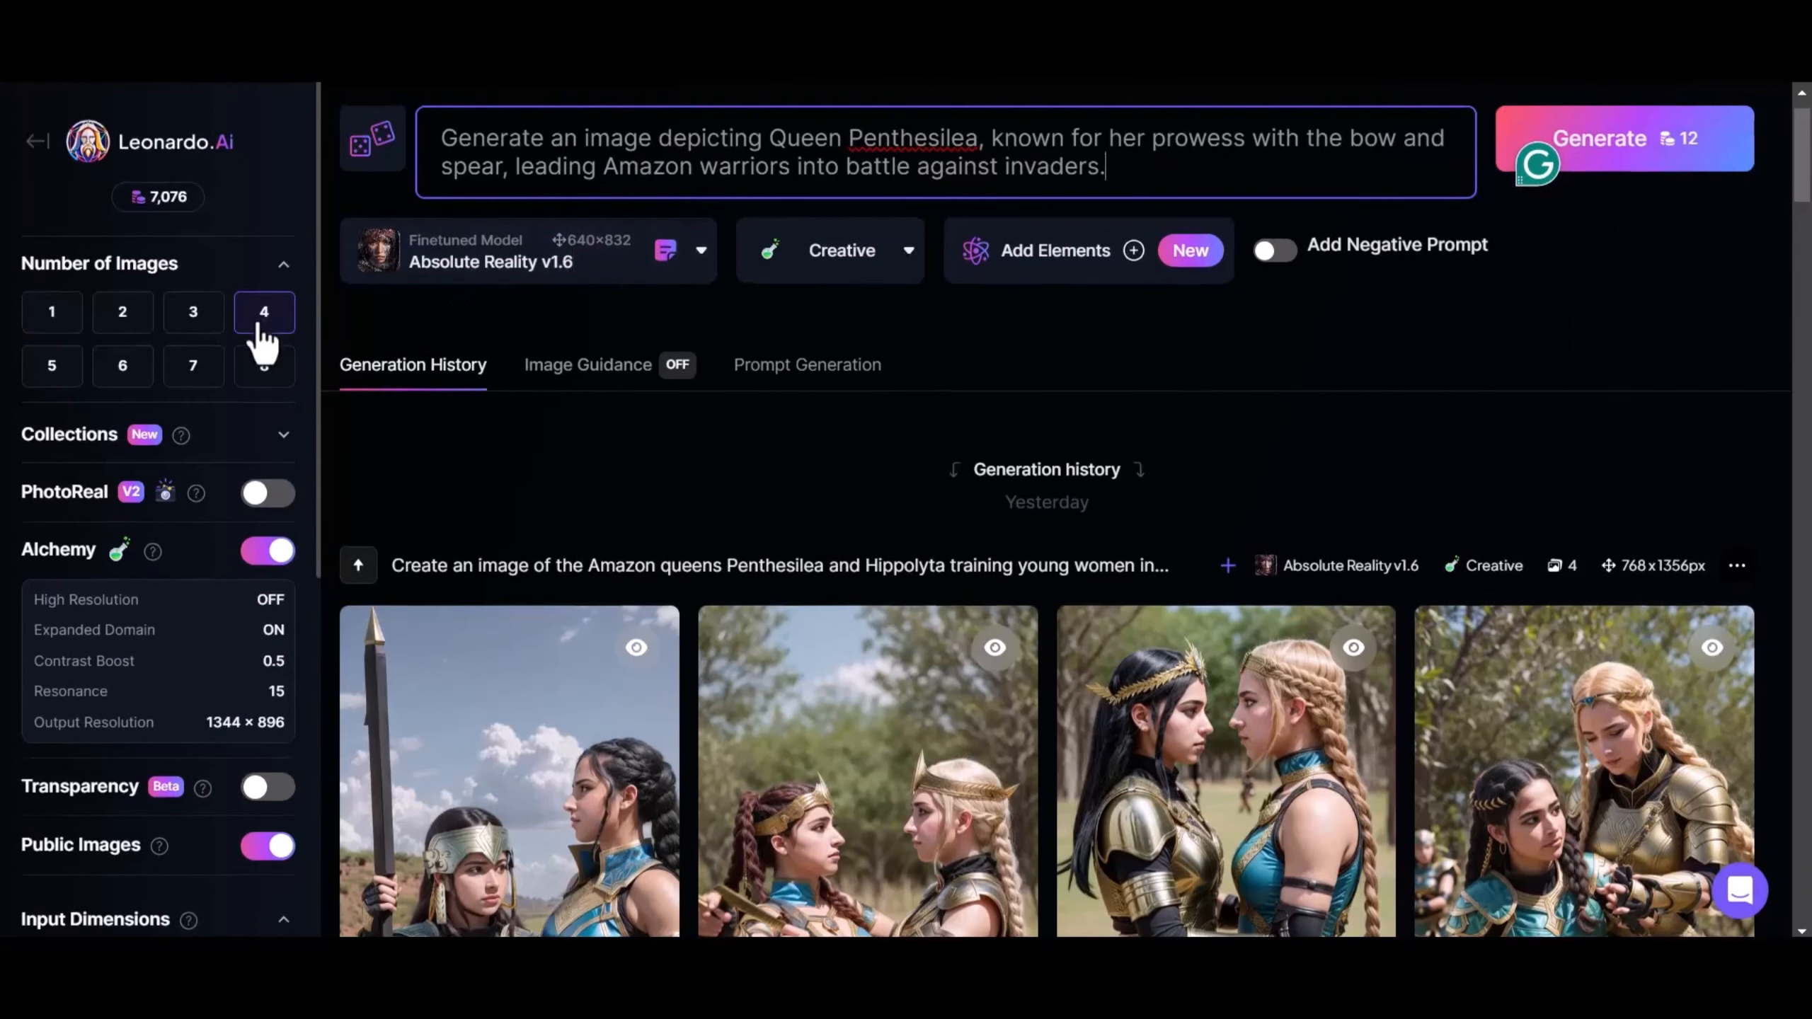
click(266, 334)
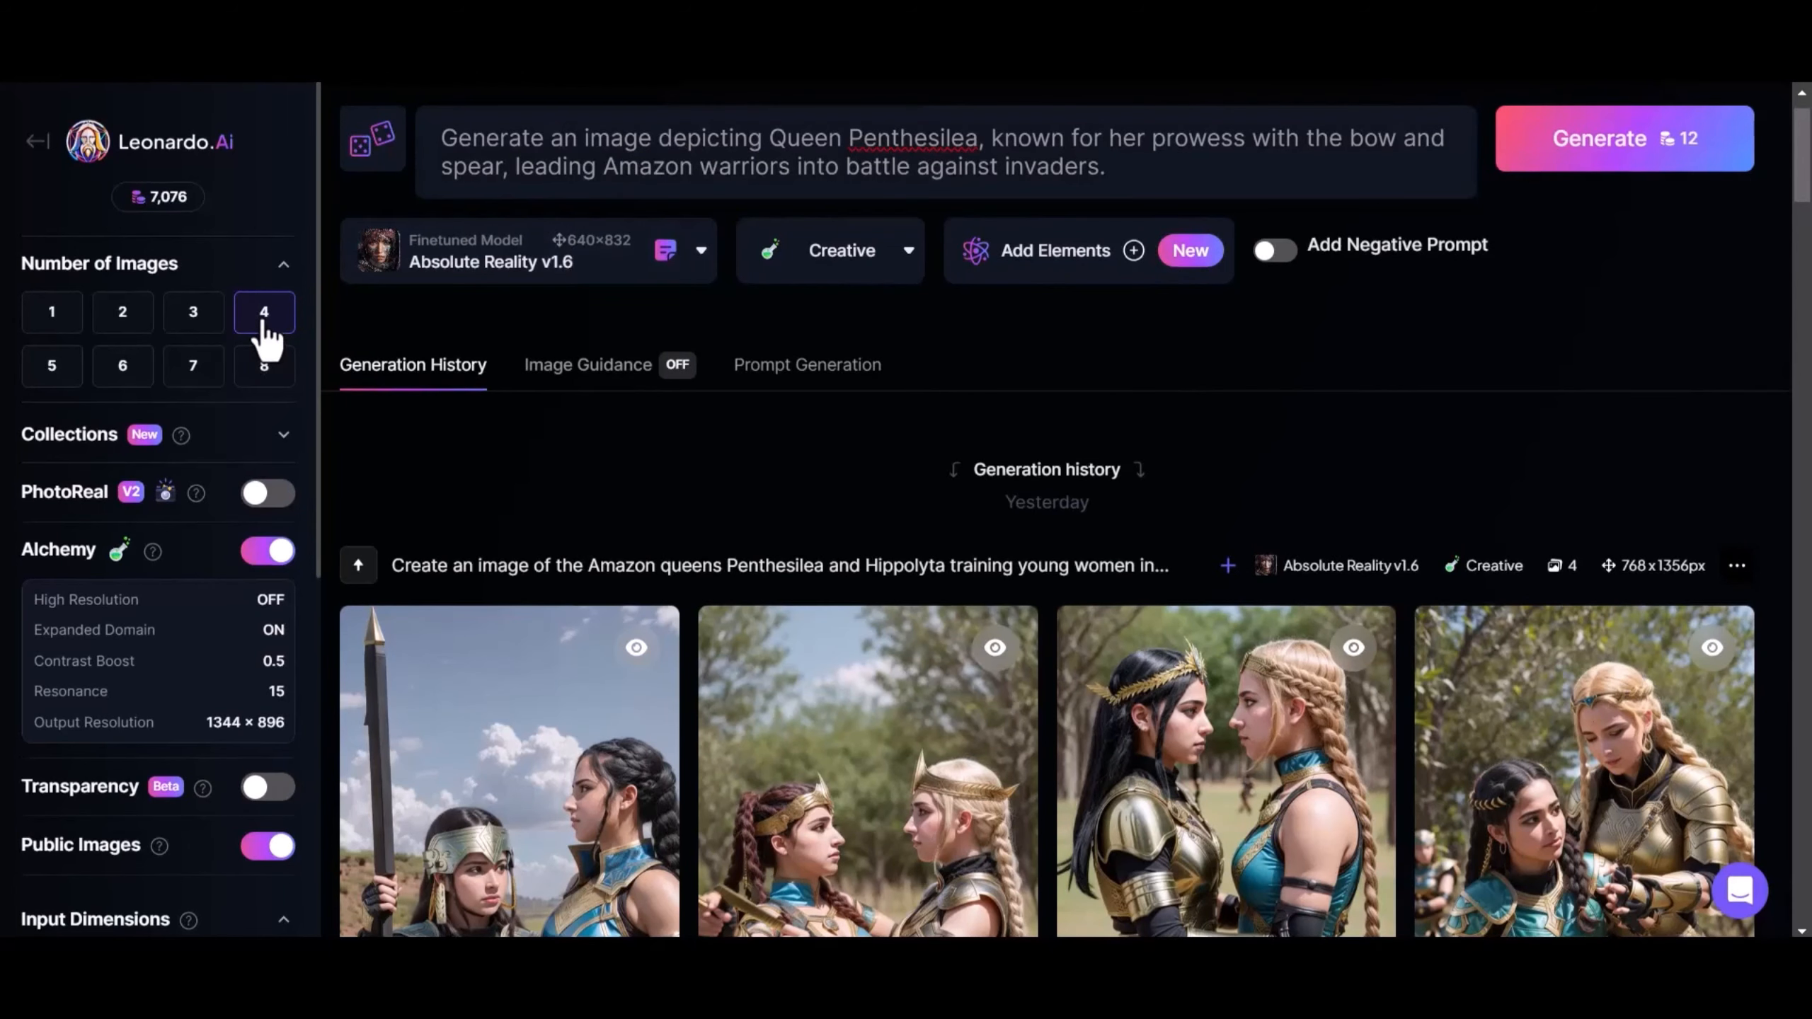
scroll(213, 441, down, 2)
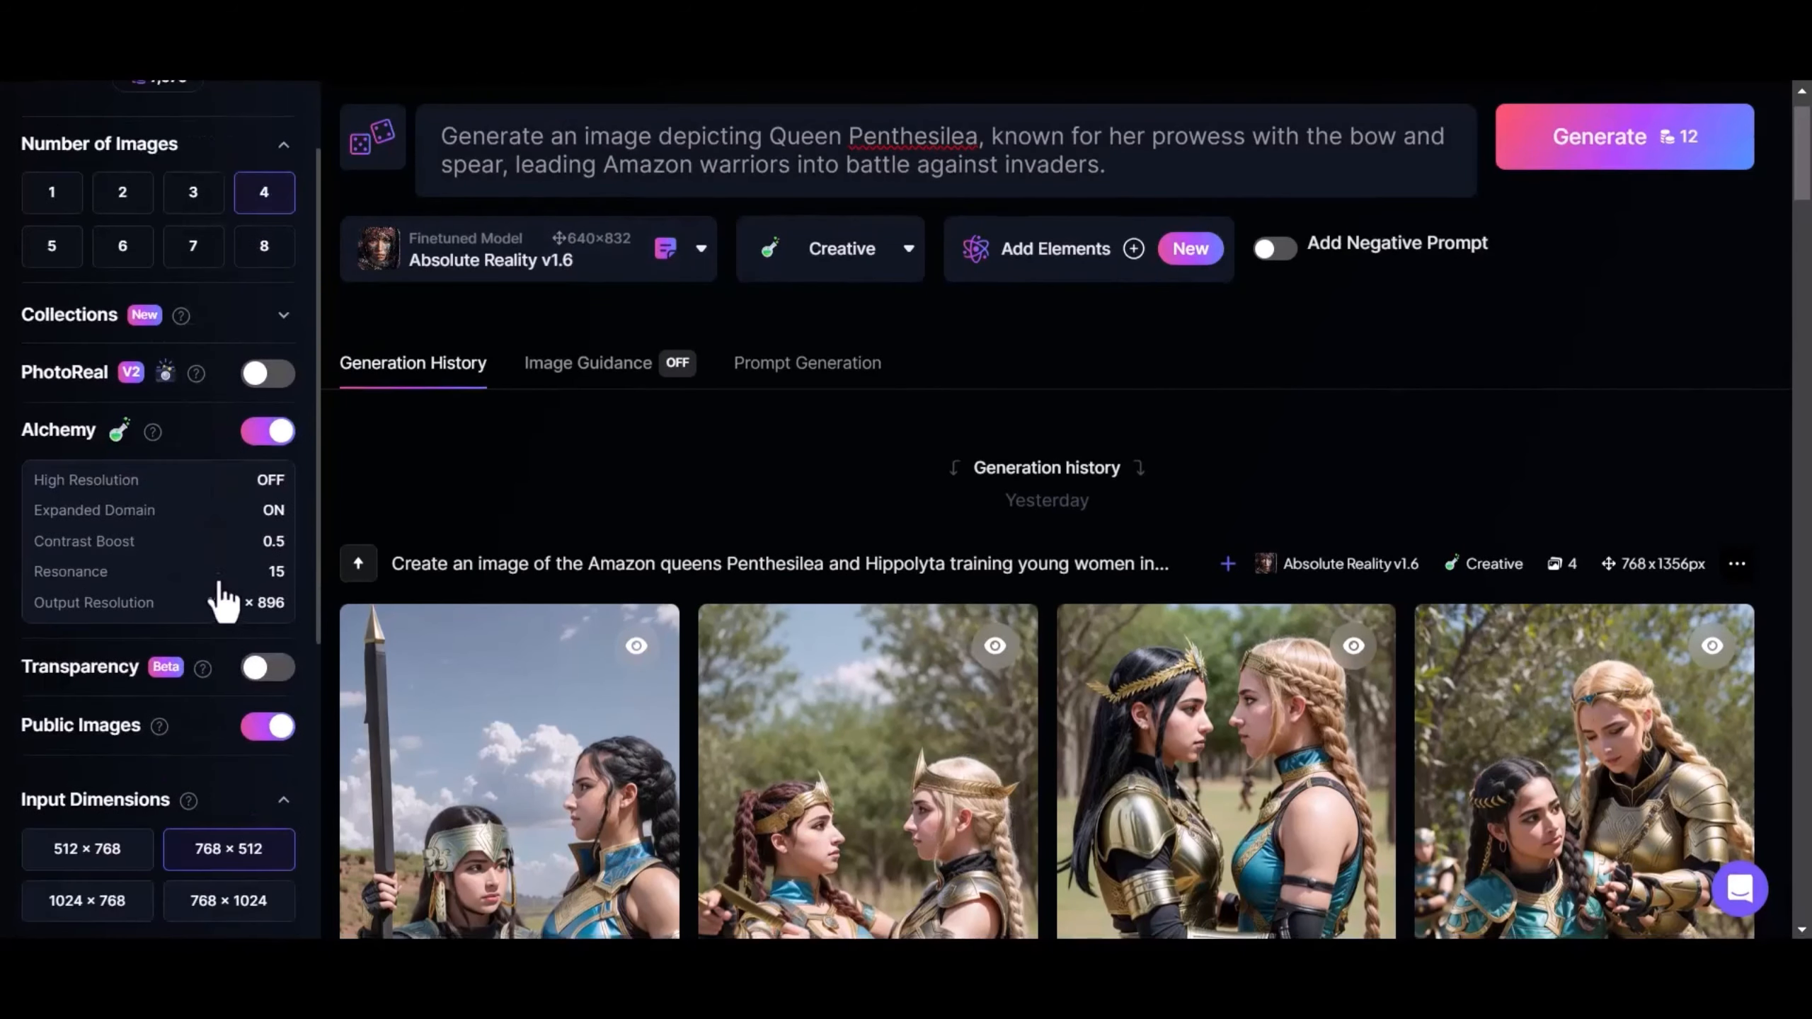
scroll(227, 495, down, 3)
scroll(255, 552, down, 2)
click(262, 538)
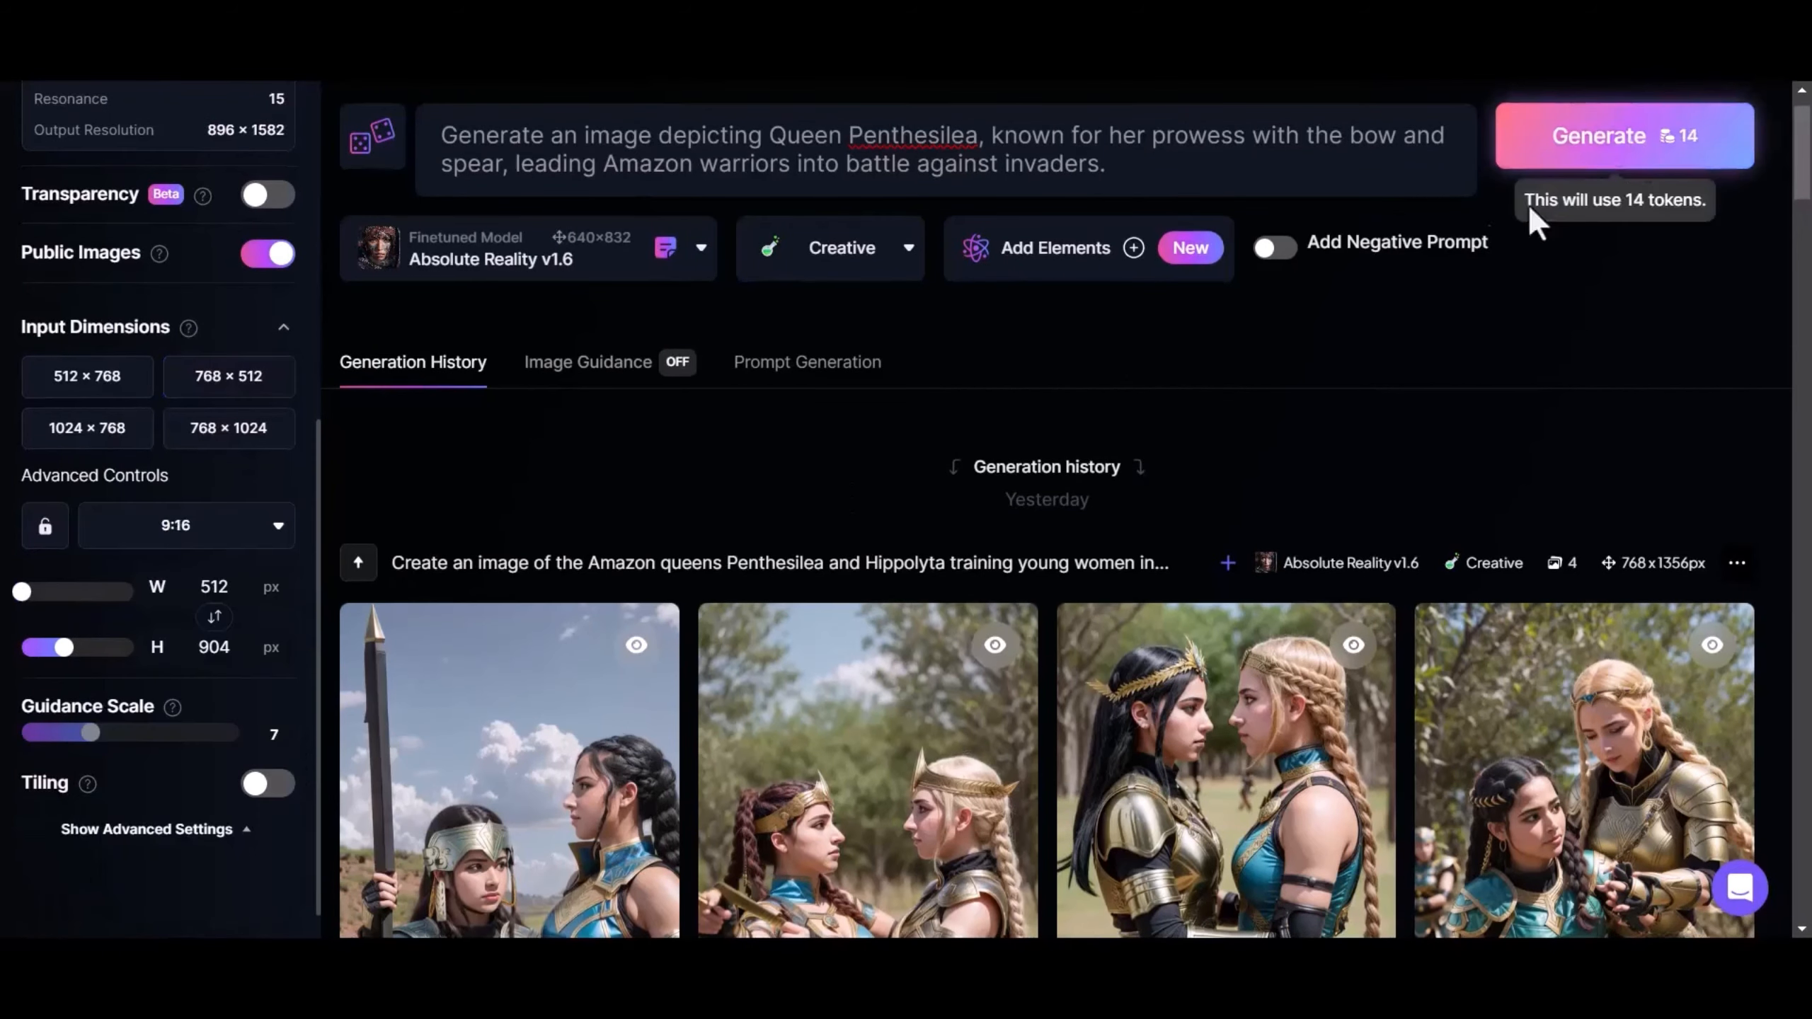
click(1600, 136)
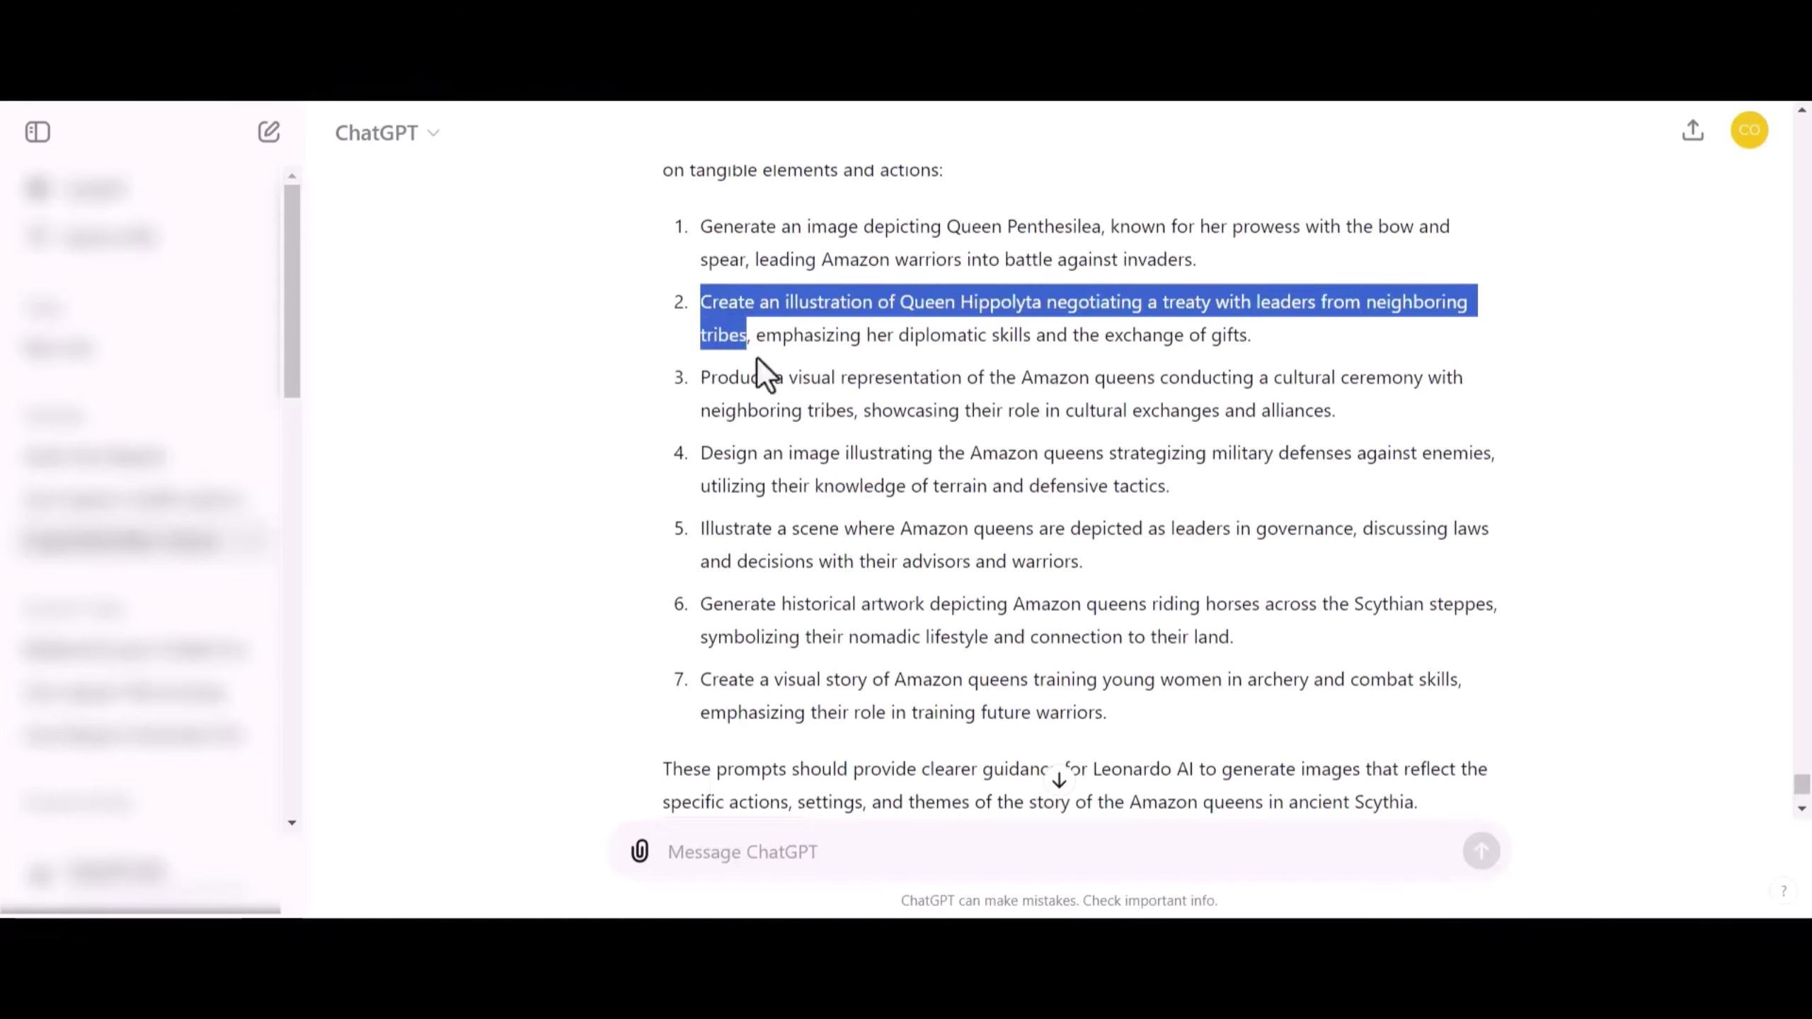
Select the remaining image prompts 2 to 7 in ChatGPT.
drag(769, 372, 1105, 712)
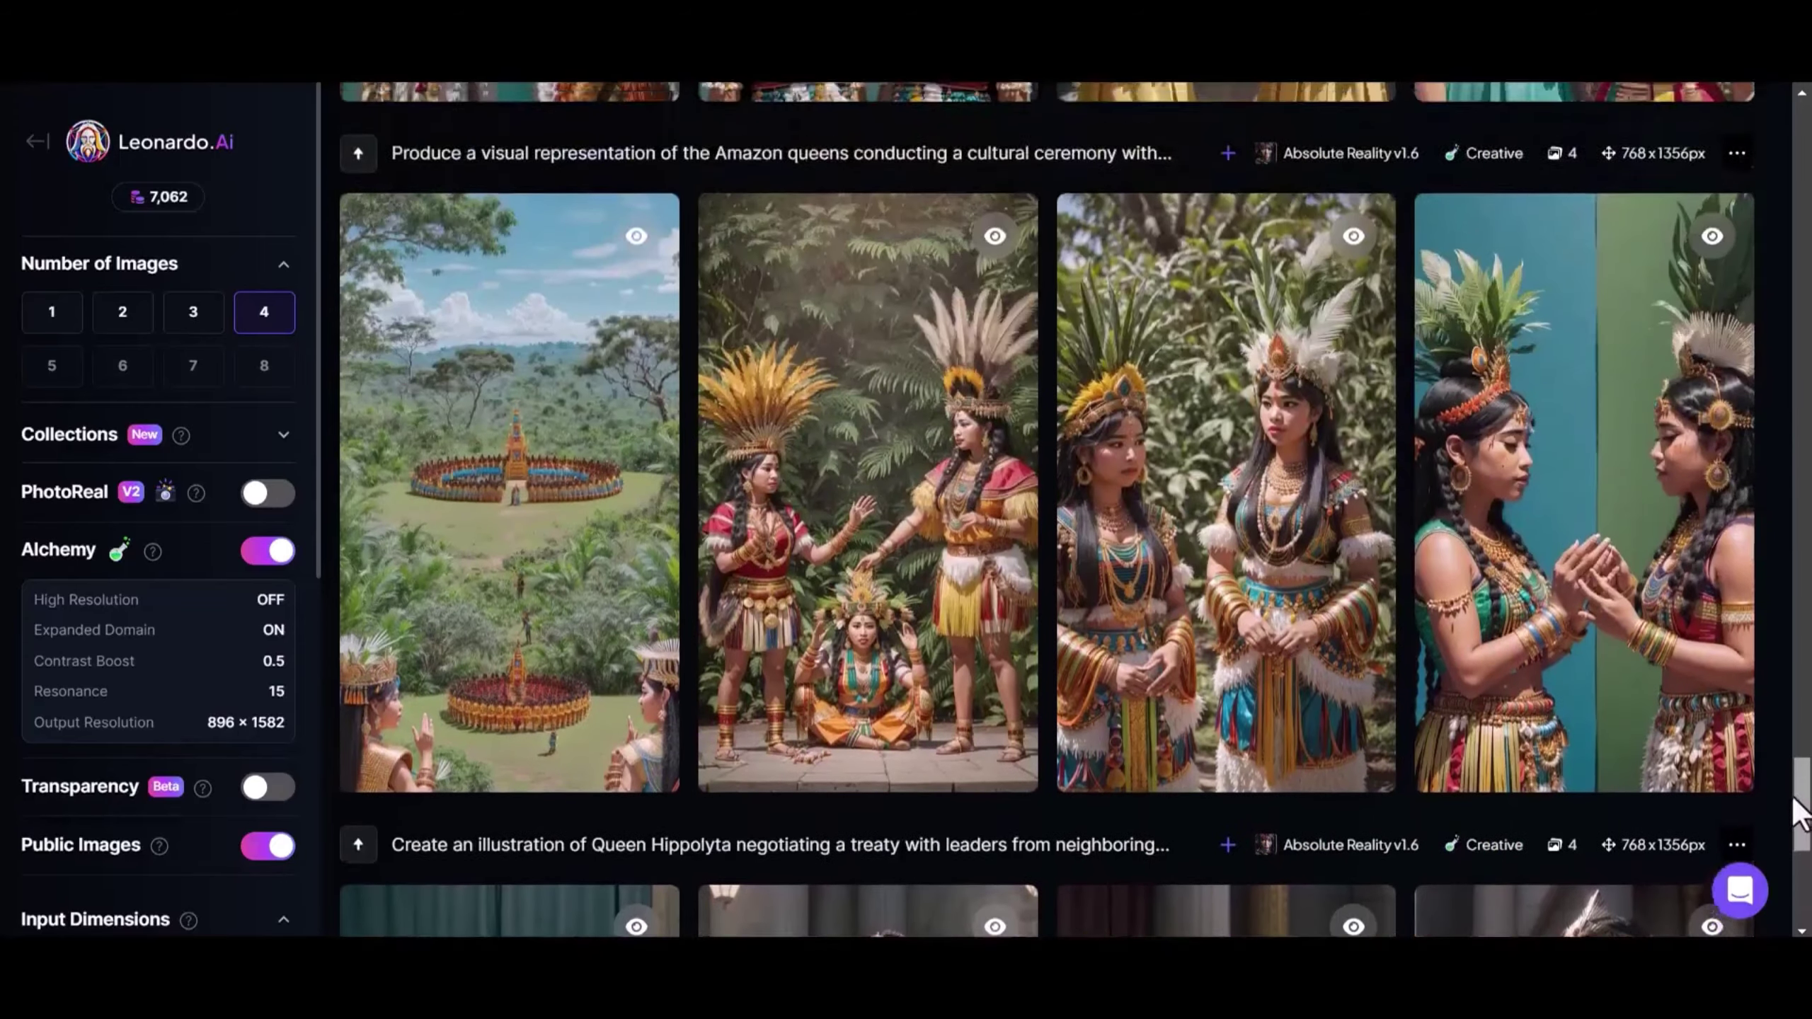
scroll(1781, 709, up, 5)
drag(1781, 705, 1788, 608)
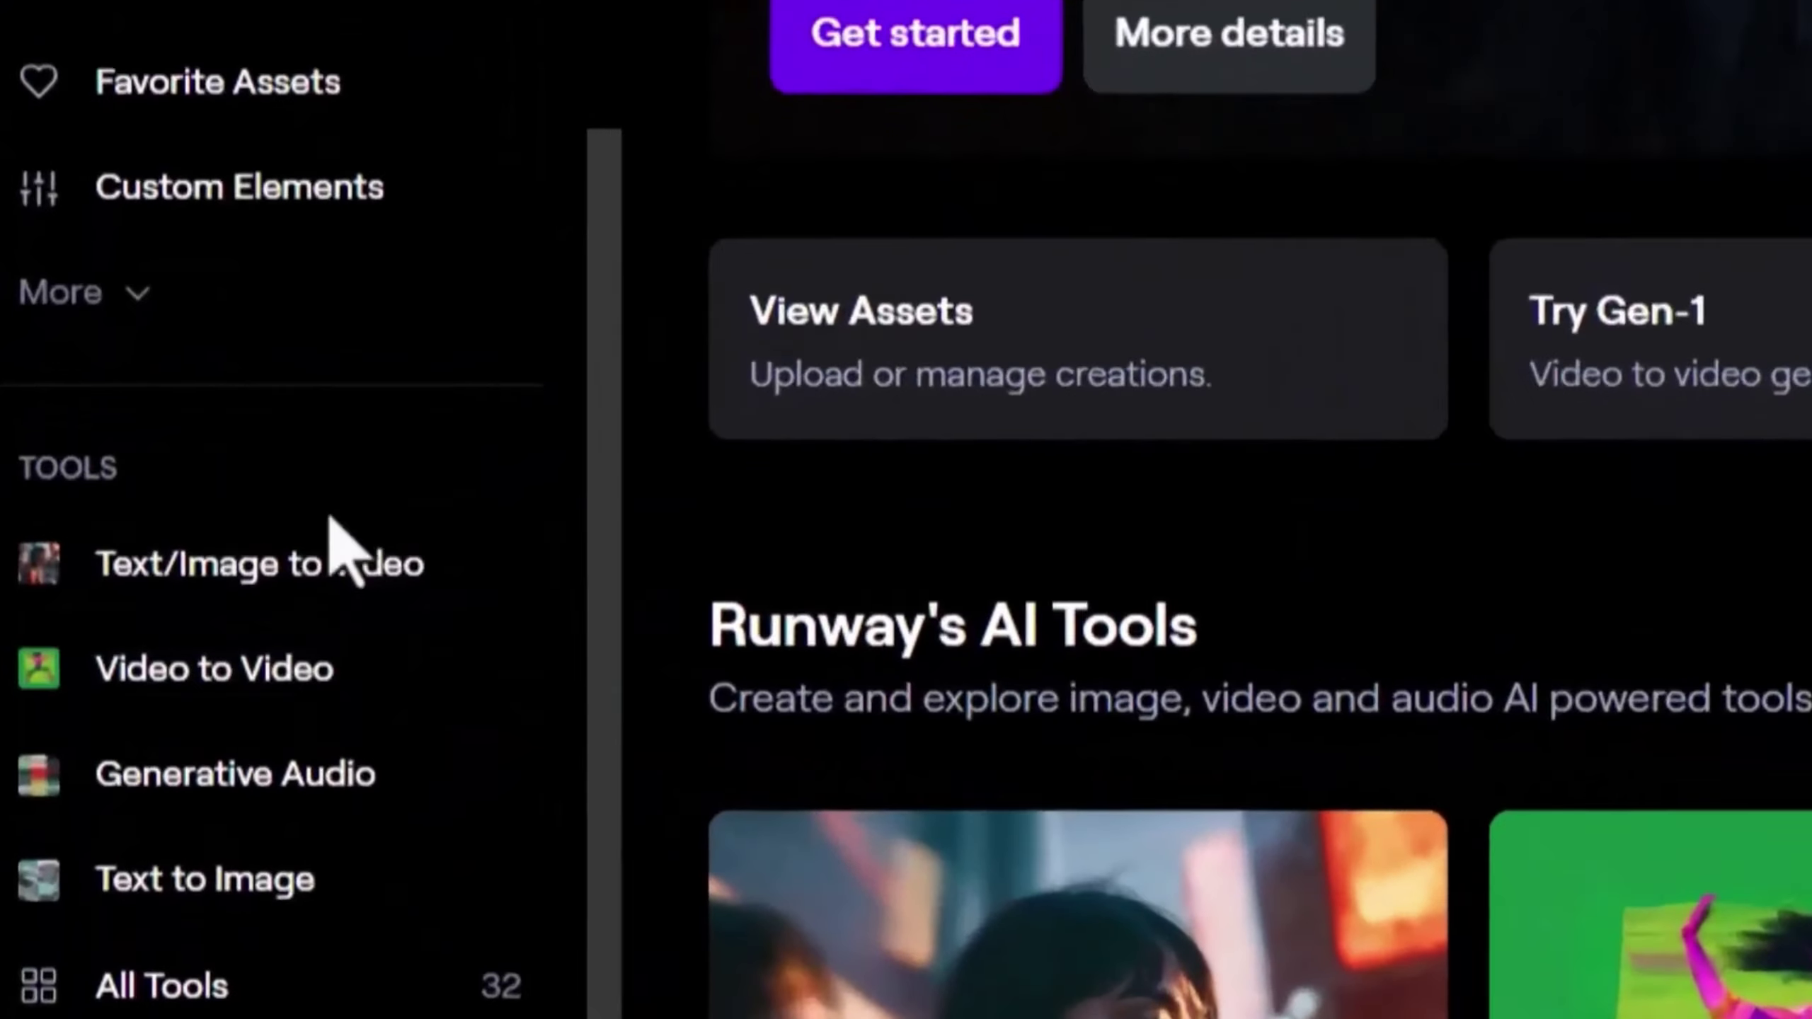
Generate a Runway video clip from an Amazon warrior image chosen from assets.
click(341, 564)
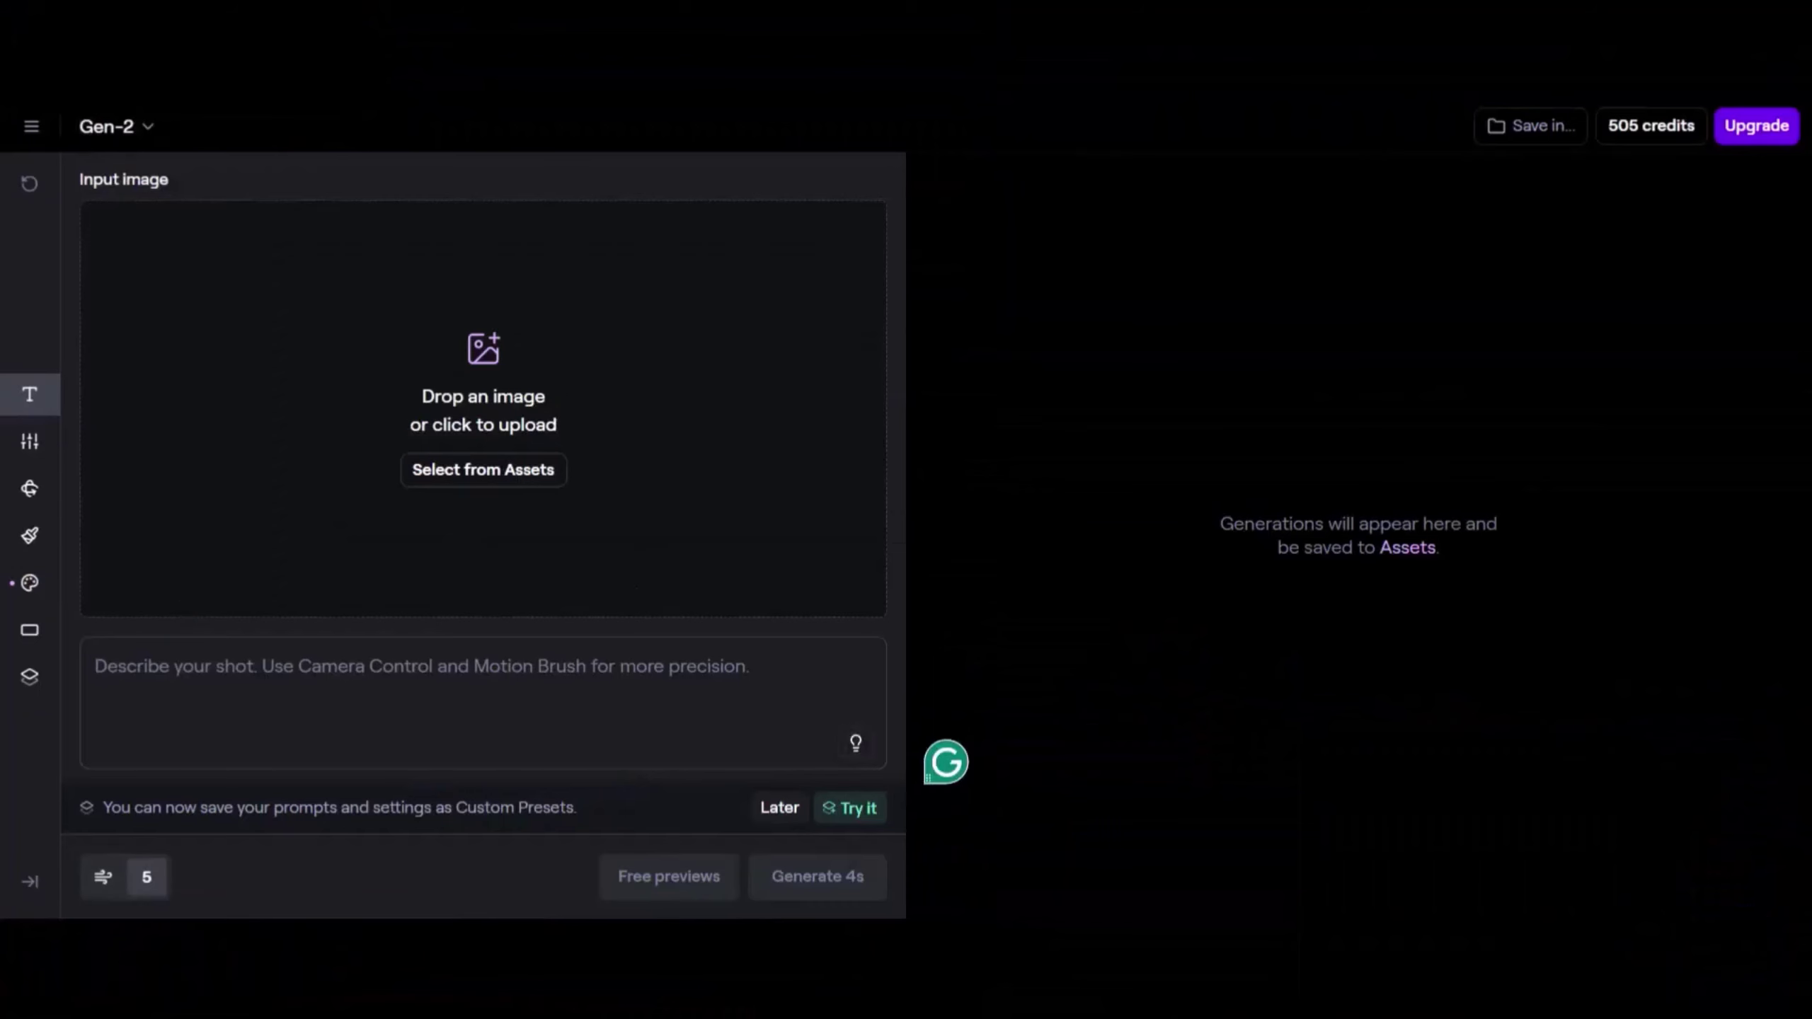
click(483, 468)
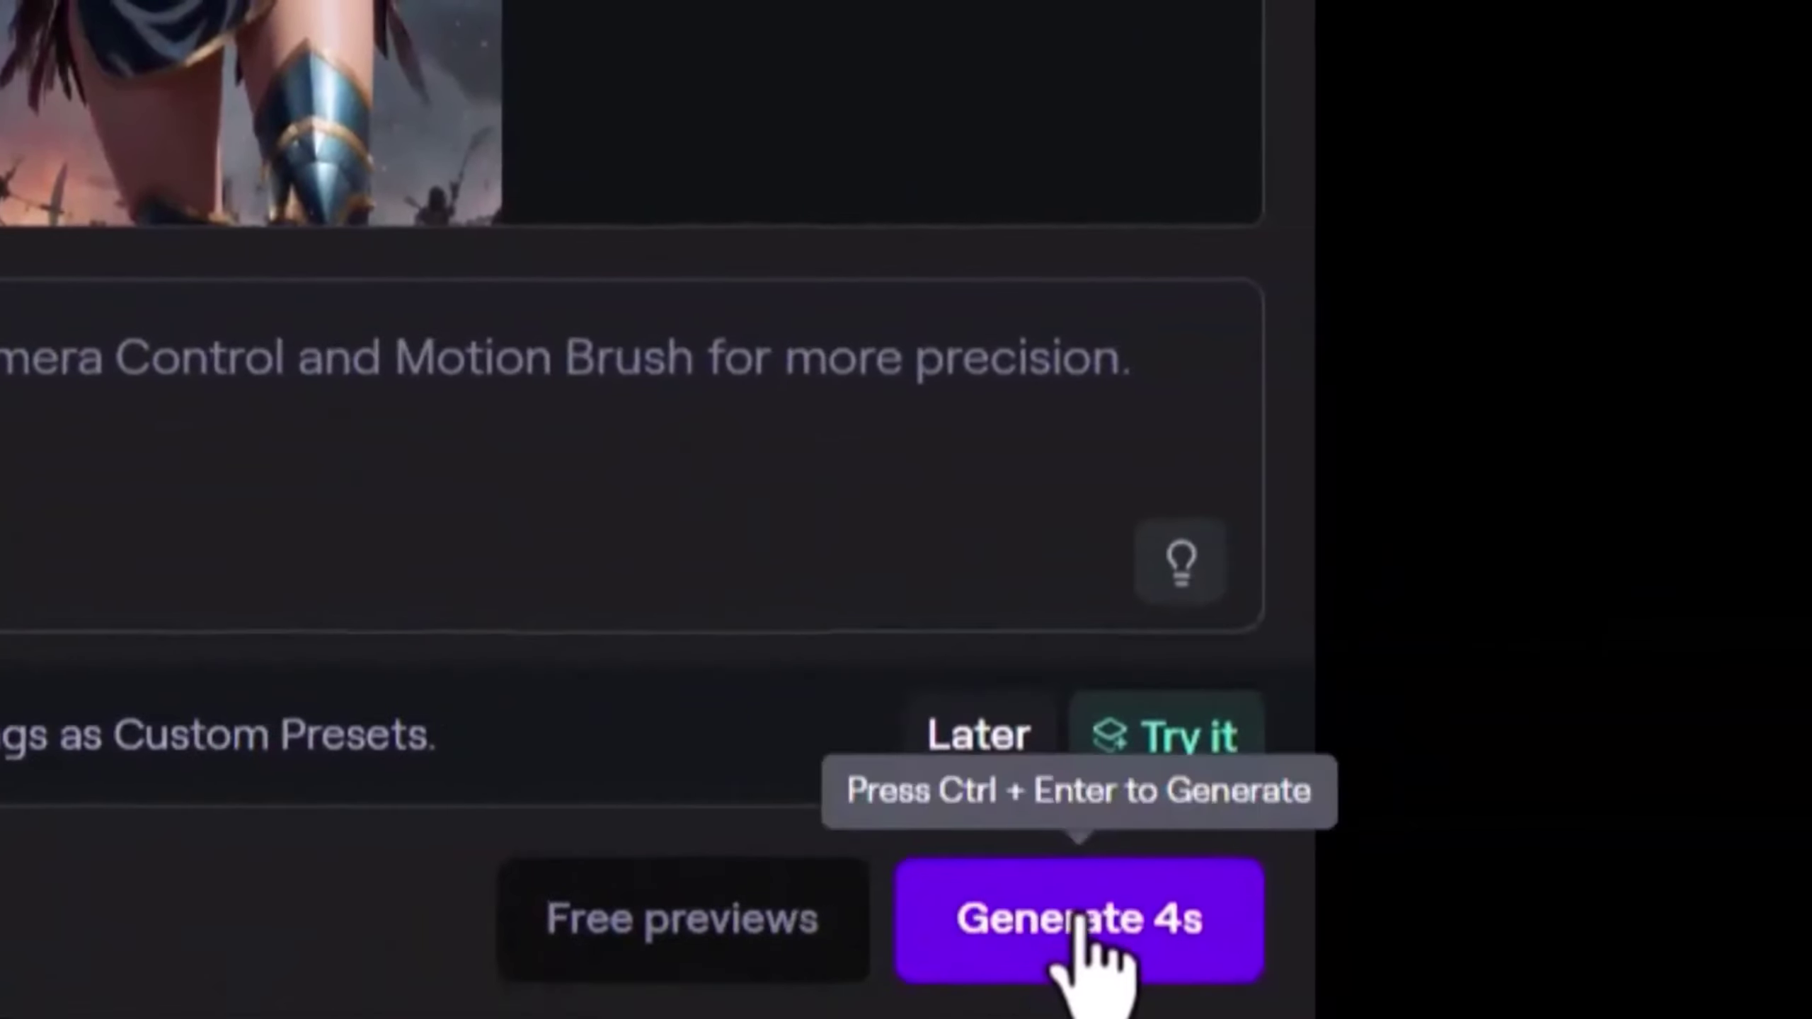
click(1090, 934)
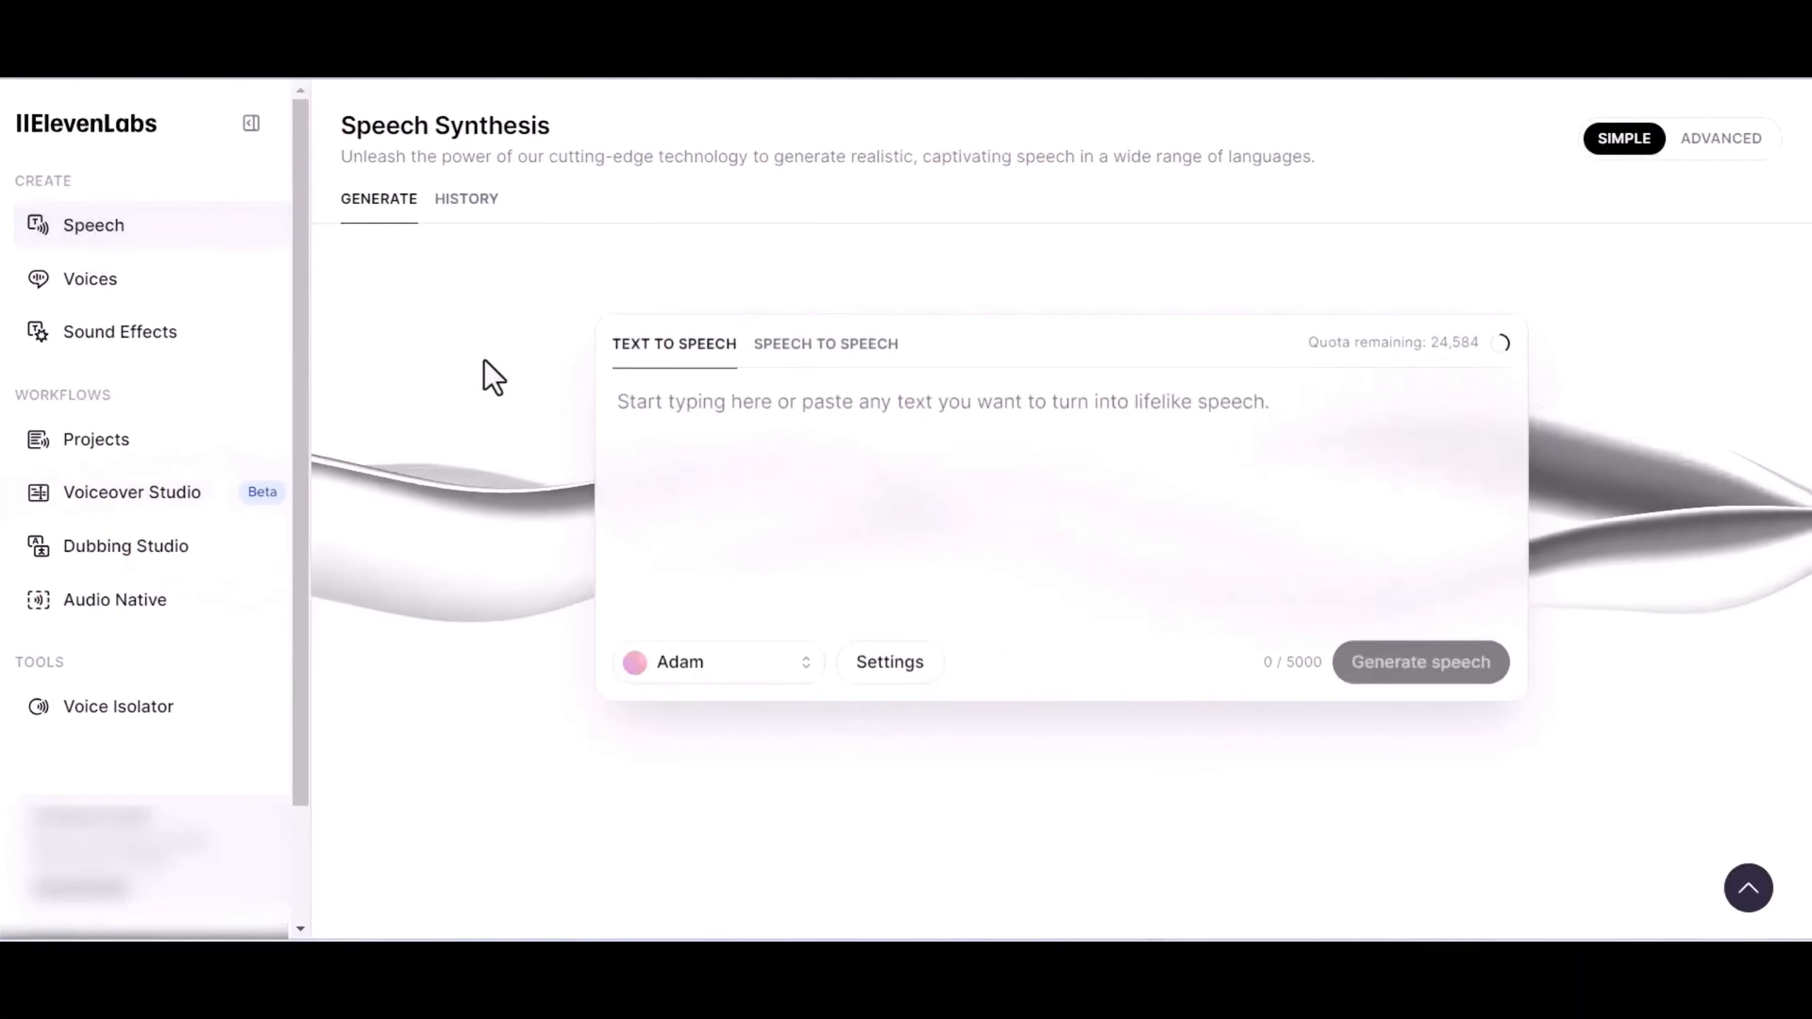
Keep Adam as the ElevenLabs voice and play its preview.
click(746, 426)
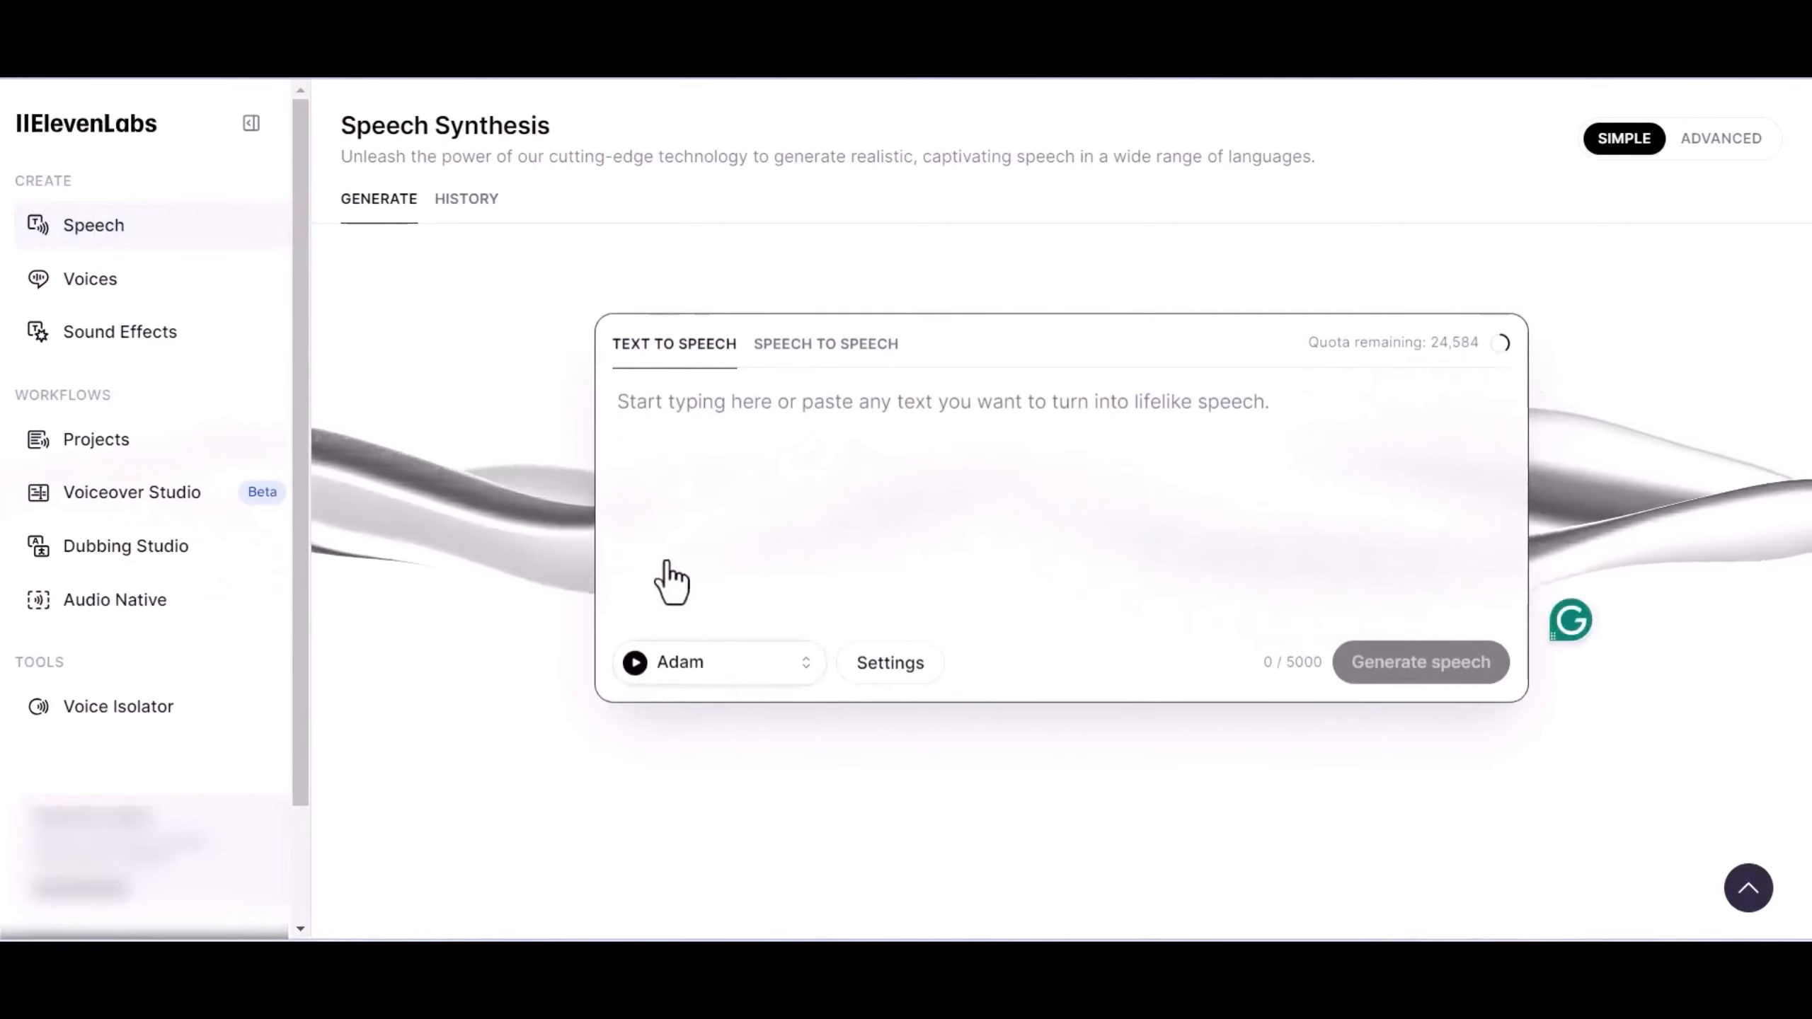
scroll(657, 445, down, 2)
scroll(657, 445, down, 3)
scroll(657, 445, down, 2)
scroll(658, 445, down, 3)
scroll(657, 445, down, 2)
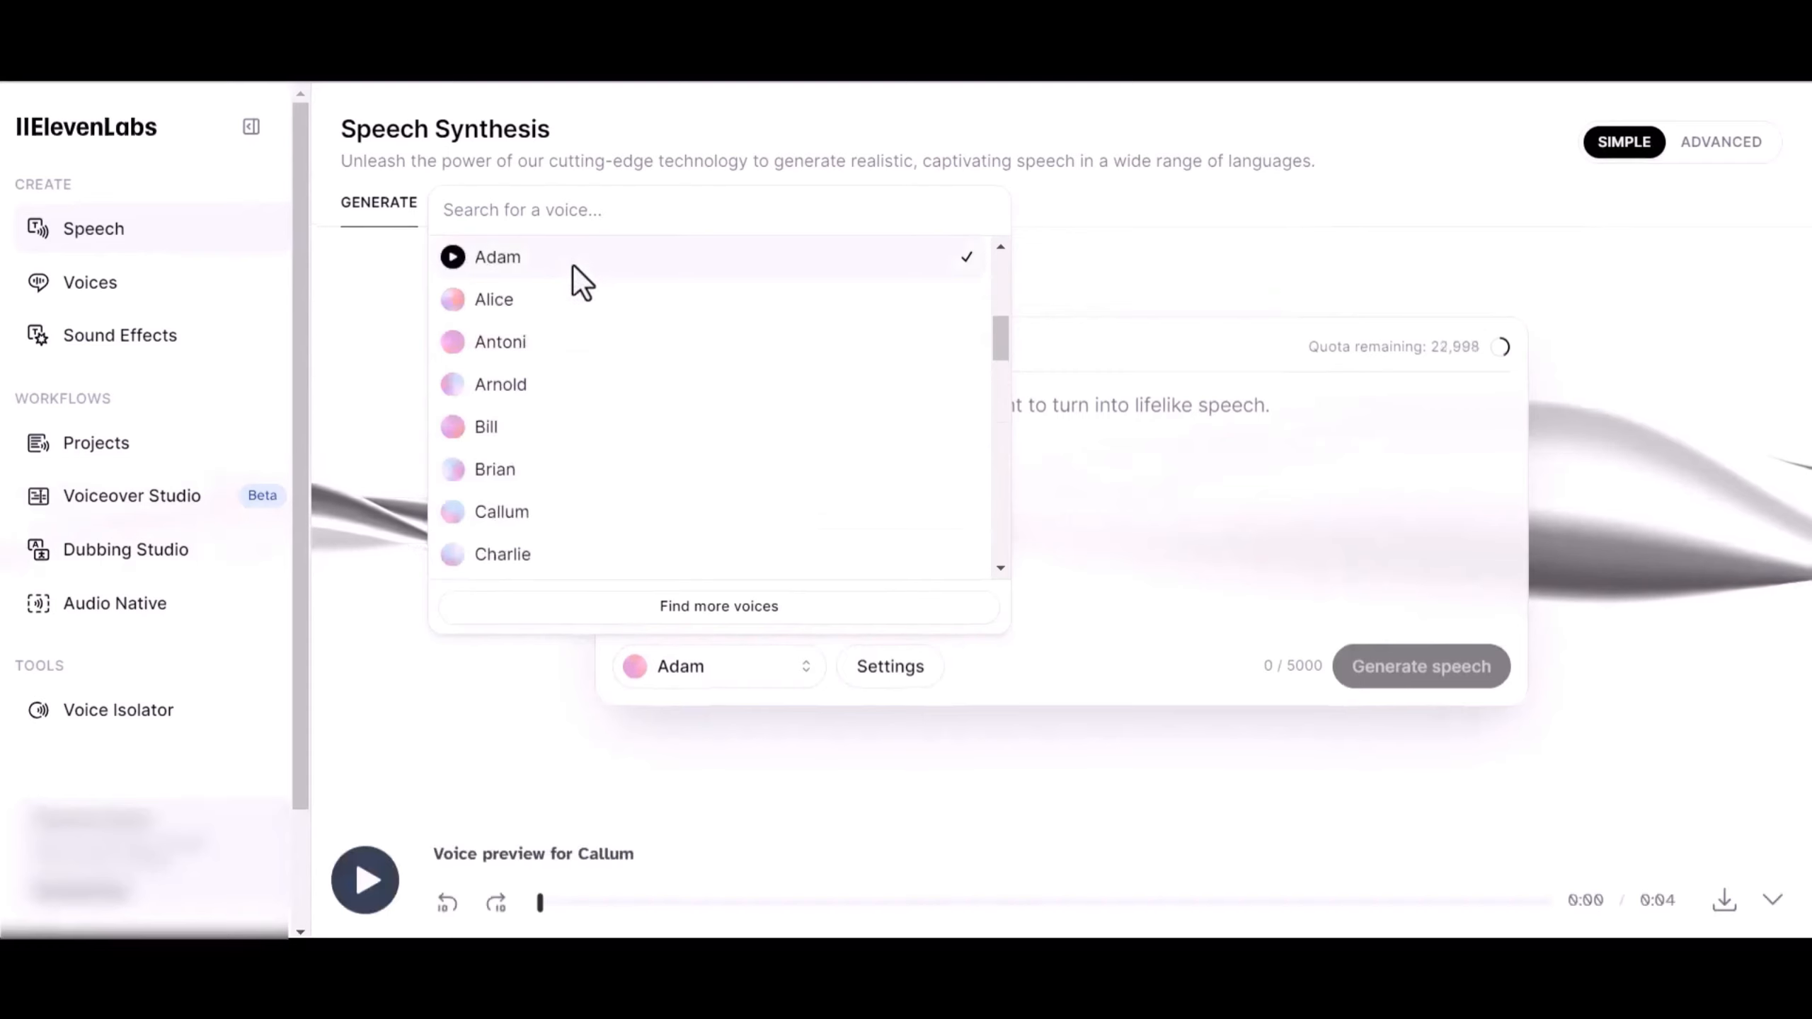
click(572, 265)
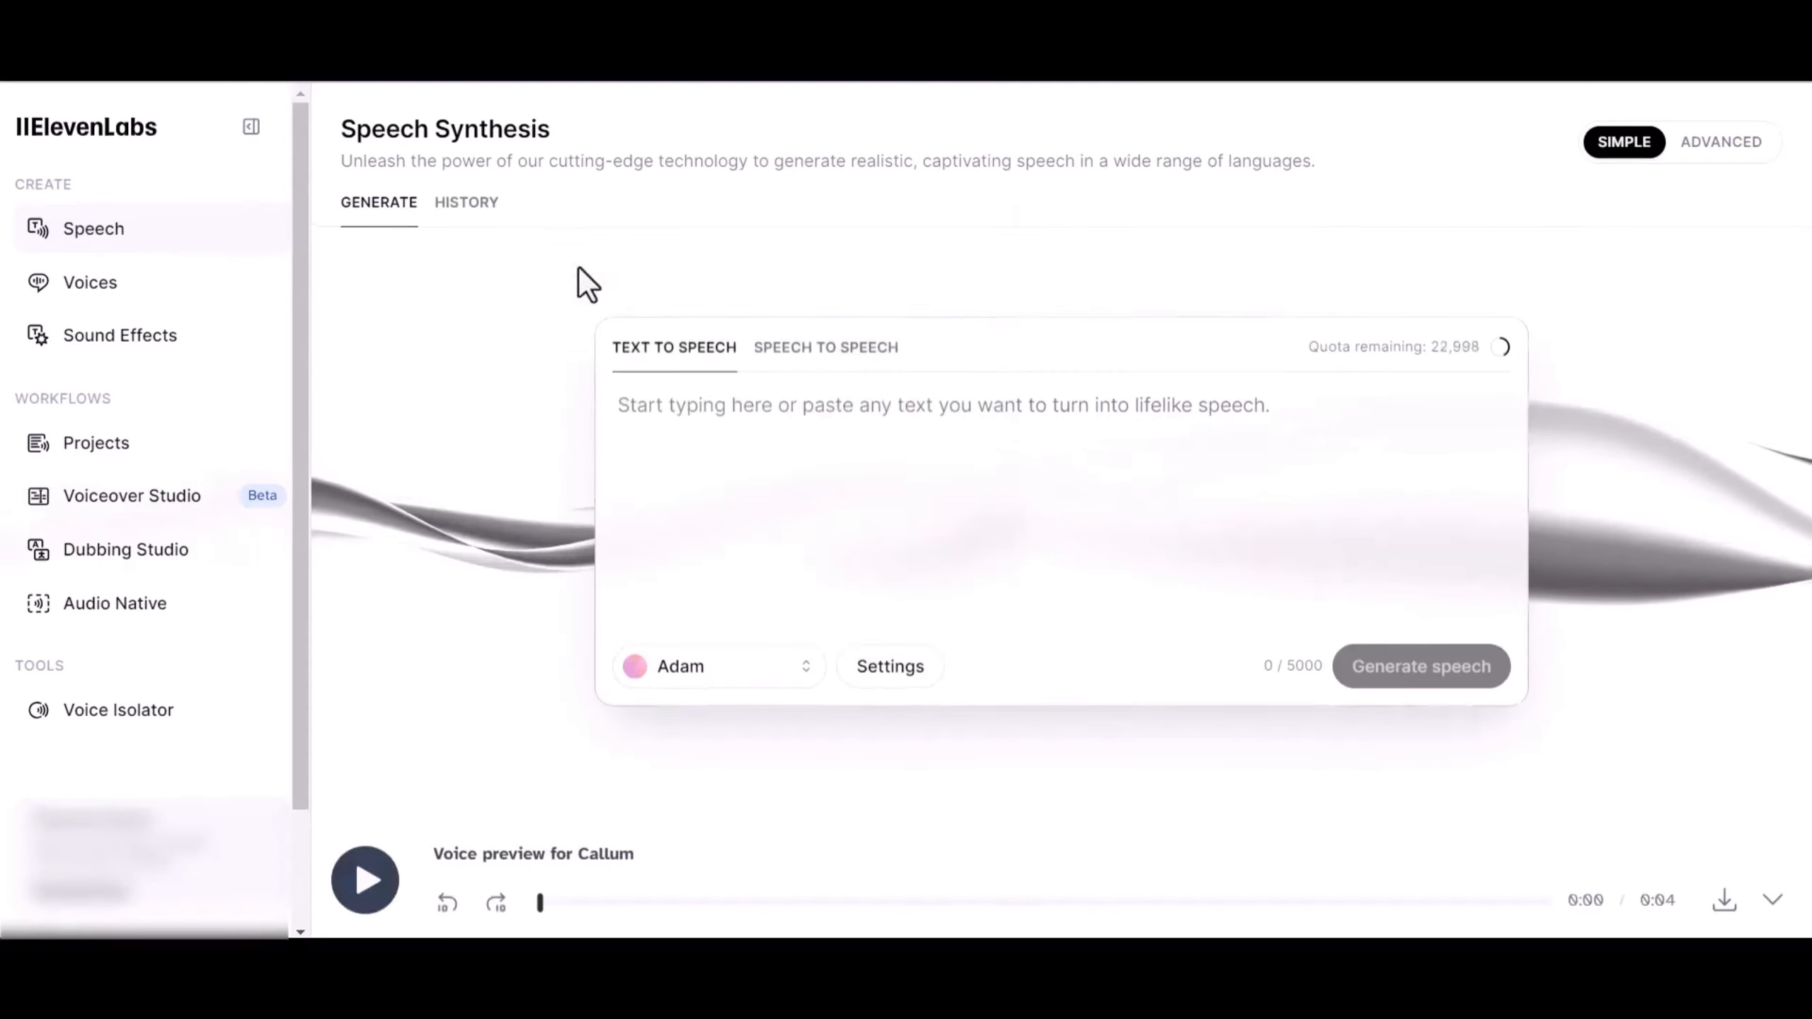
click(636, 667)
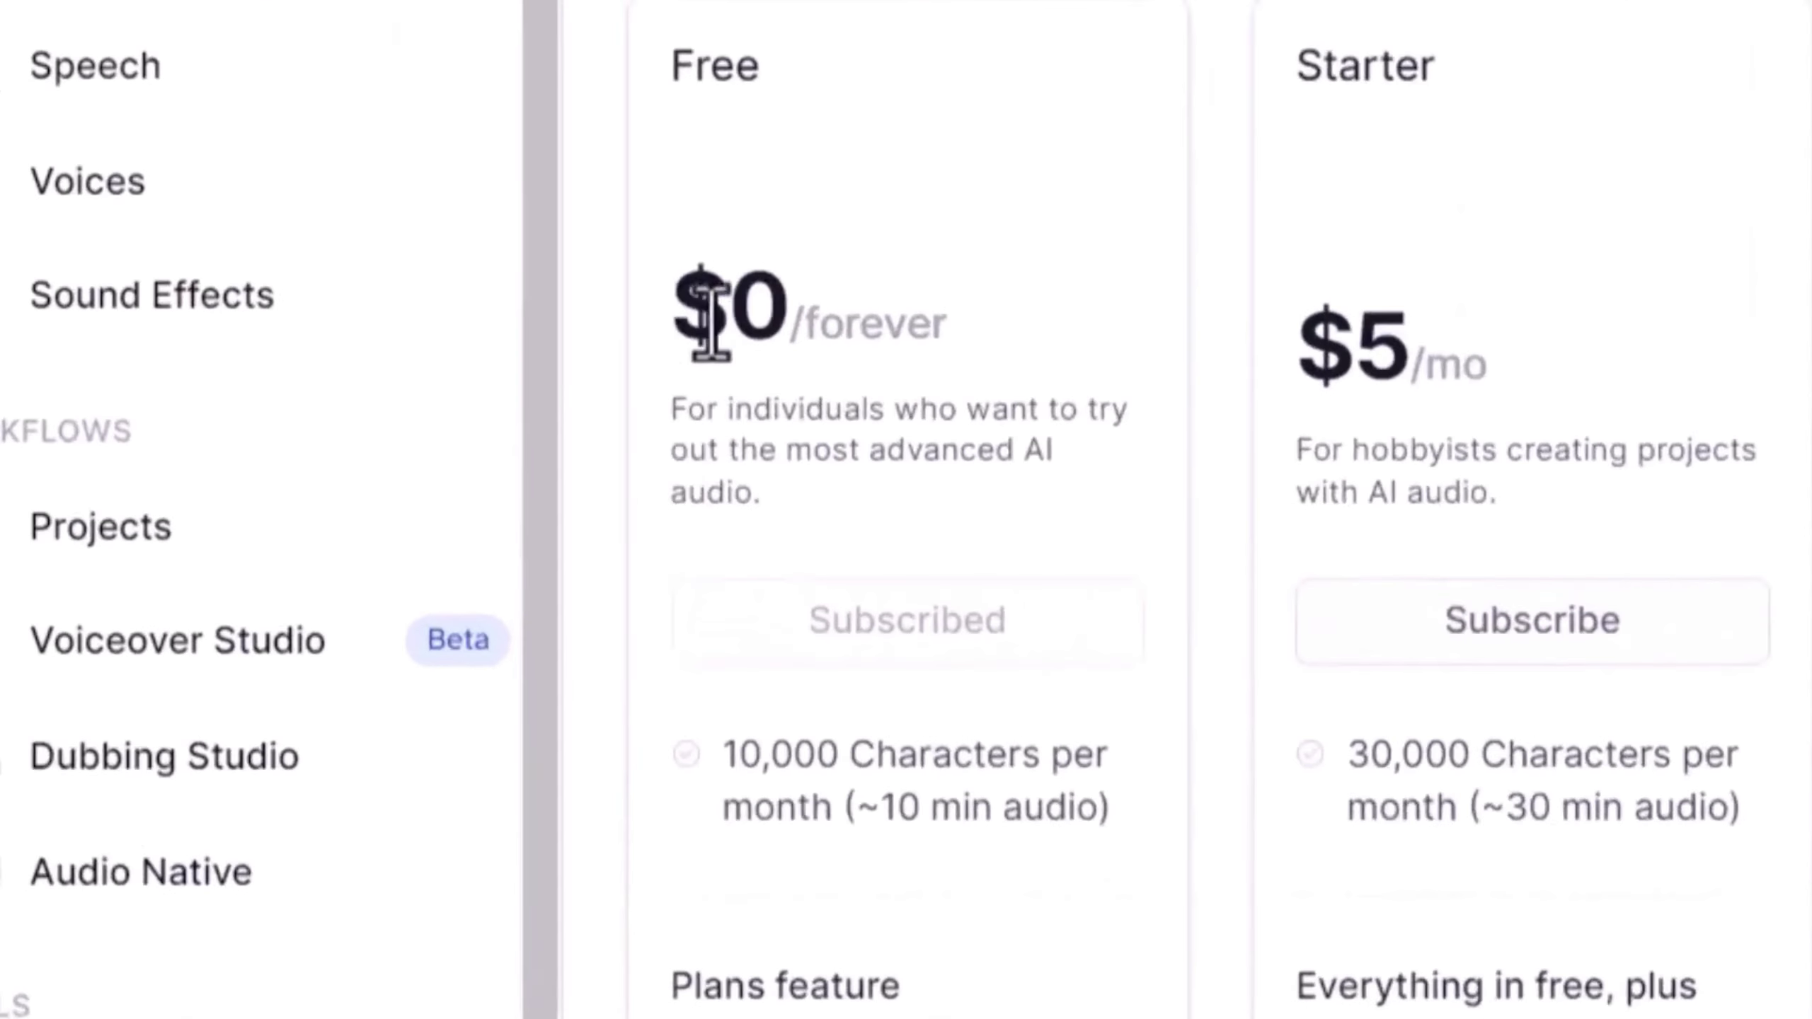
Highlight the Free plan's price and its 10,000 characters per month (~10 min audio) allowance.
drag(680, 315, 937, 328)
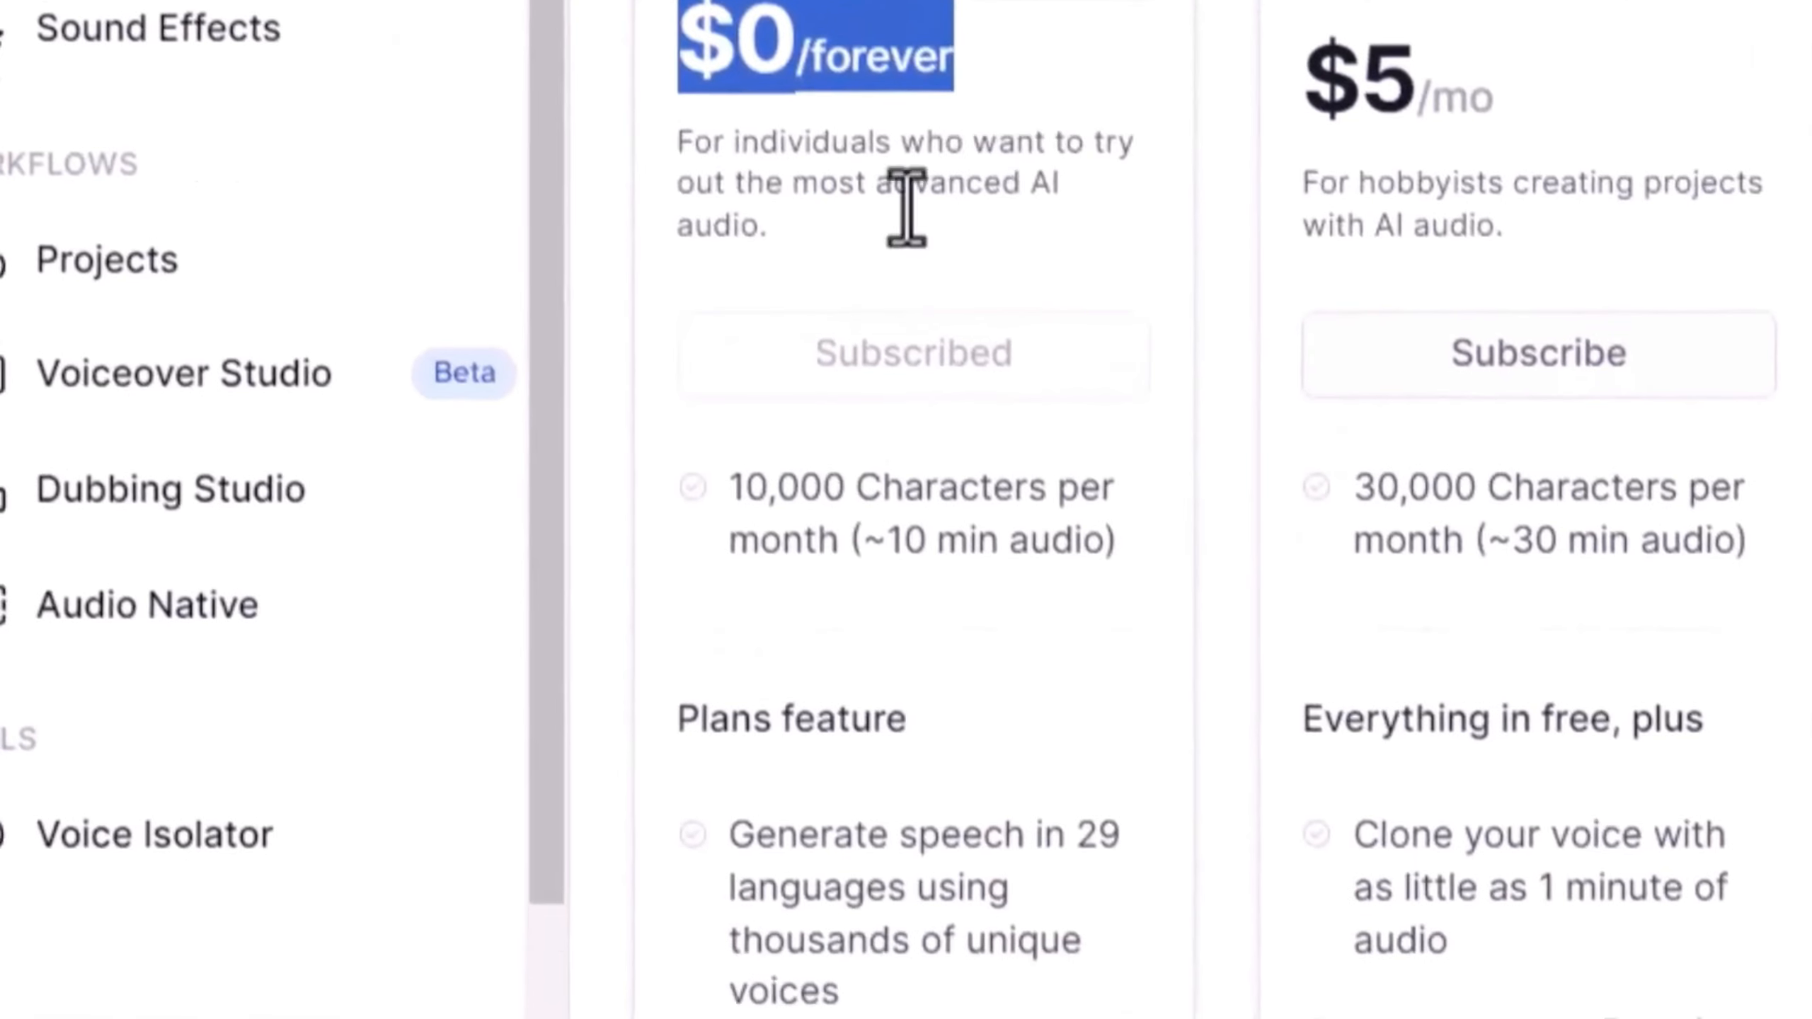
drag(731, 489, 971, 523)
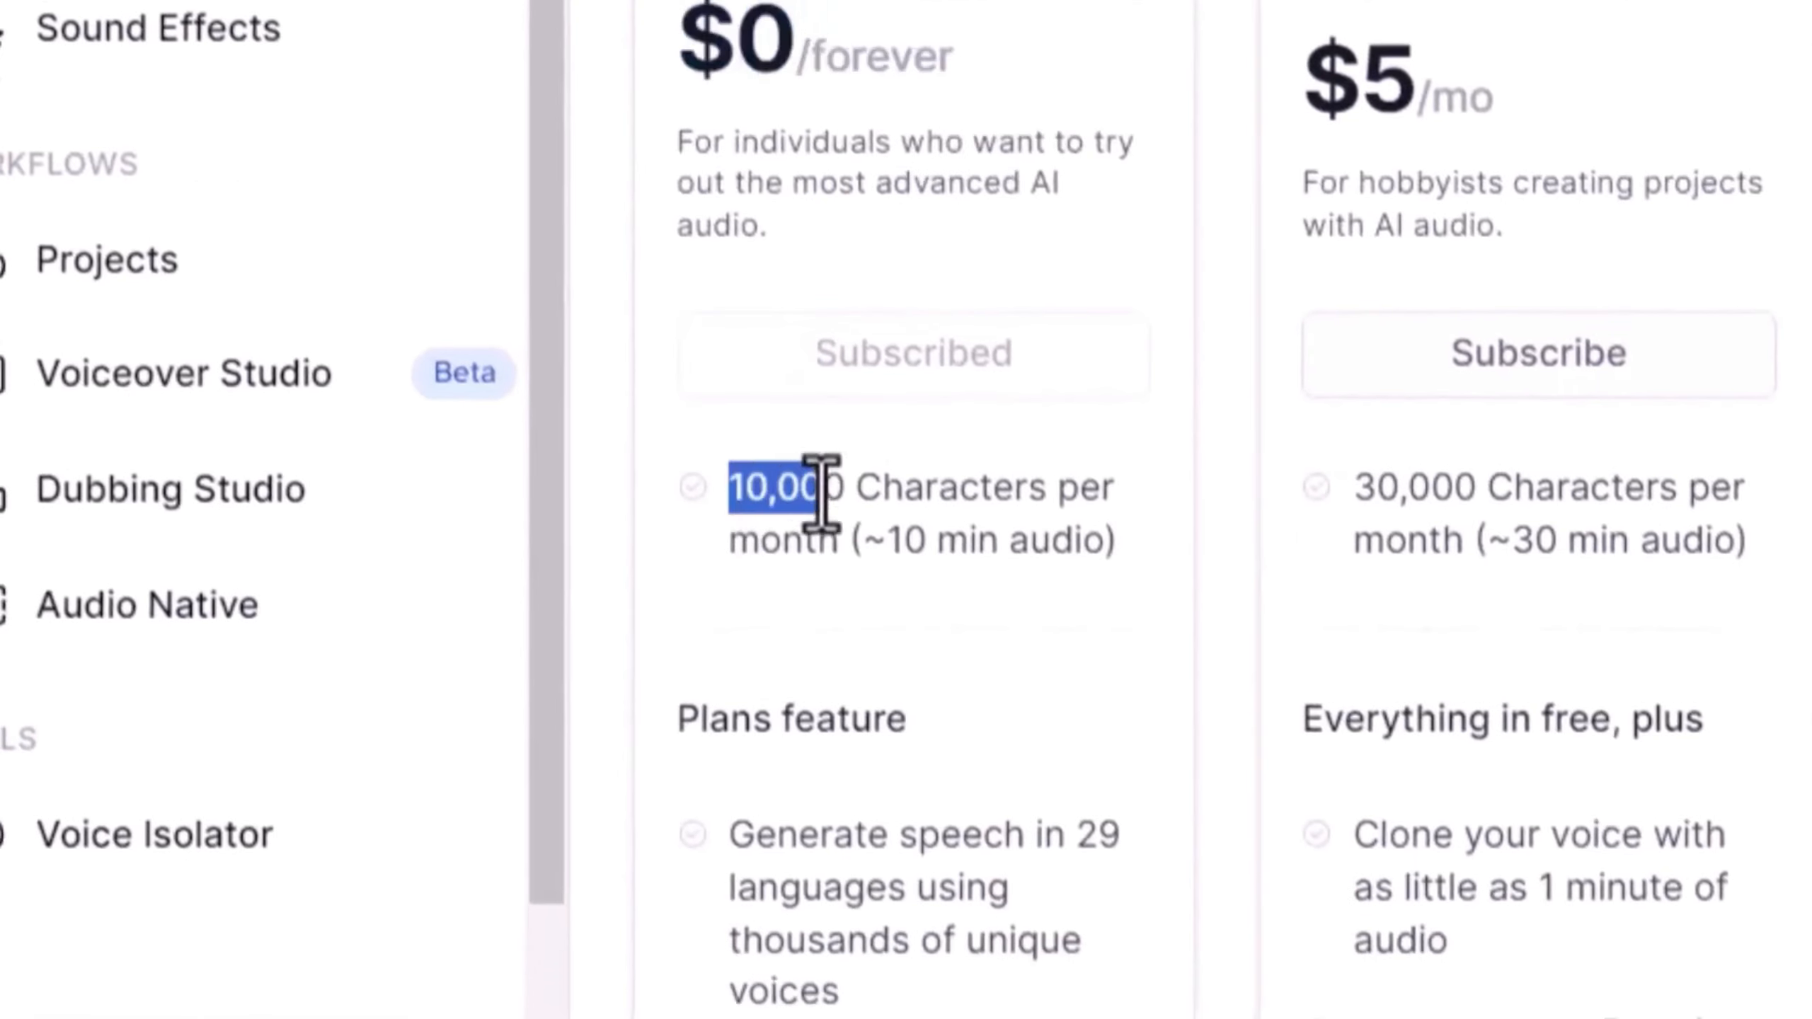
drag(1090, 539, 1126, 552)
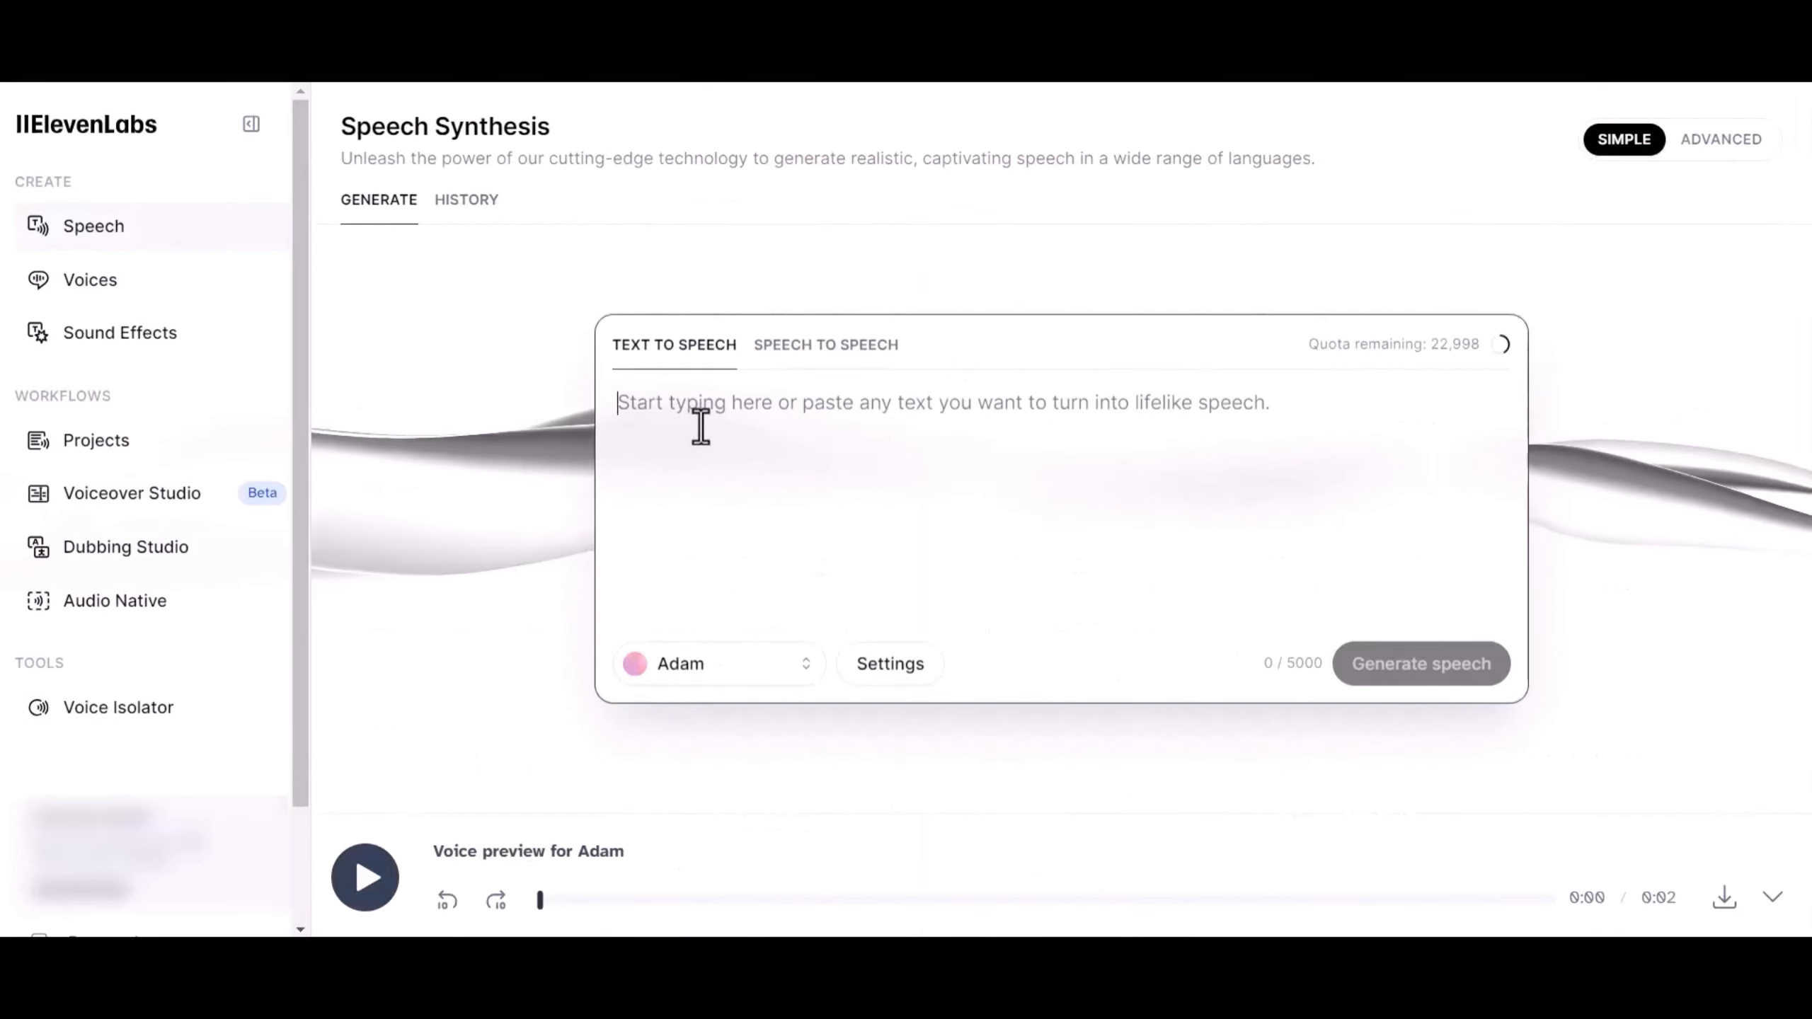
Paste the Amazon queens script and generate the voiceover with the Adam voice.
text(In ancient Scythia, amidst the vast steppes and nomadic tribes, the Amazon queens reigned as formidable leaders and warriors. Unlike conventional rulers, these queens such as Queen Penthesilea and Queen Hippolyta forged their legacy through unparalleled courage and strategic brilliance. They commanded respect not just for their prowess in battle but also for their astute diplomatic acumen. Instead of relying solely on martial strength, they established alliances with neighboring tribes and nations through trade and cultural exchanges, ensuring the prosperity and security of their people. Queen Penthesilea, renowned for her skill with the bow and spear, led her warriors fearlessly into battle against invading forces, earning the respect of both allies and foes alike. Her sister queen, Hippolyta, excelled in navigating political complexities, forging treaties that safeguarded Amazon lands and autonomy. Through their unwavering courage, the Amazon queens not only defended their homeland but also established a legacy of female empowerment in the annals of history.)
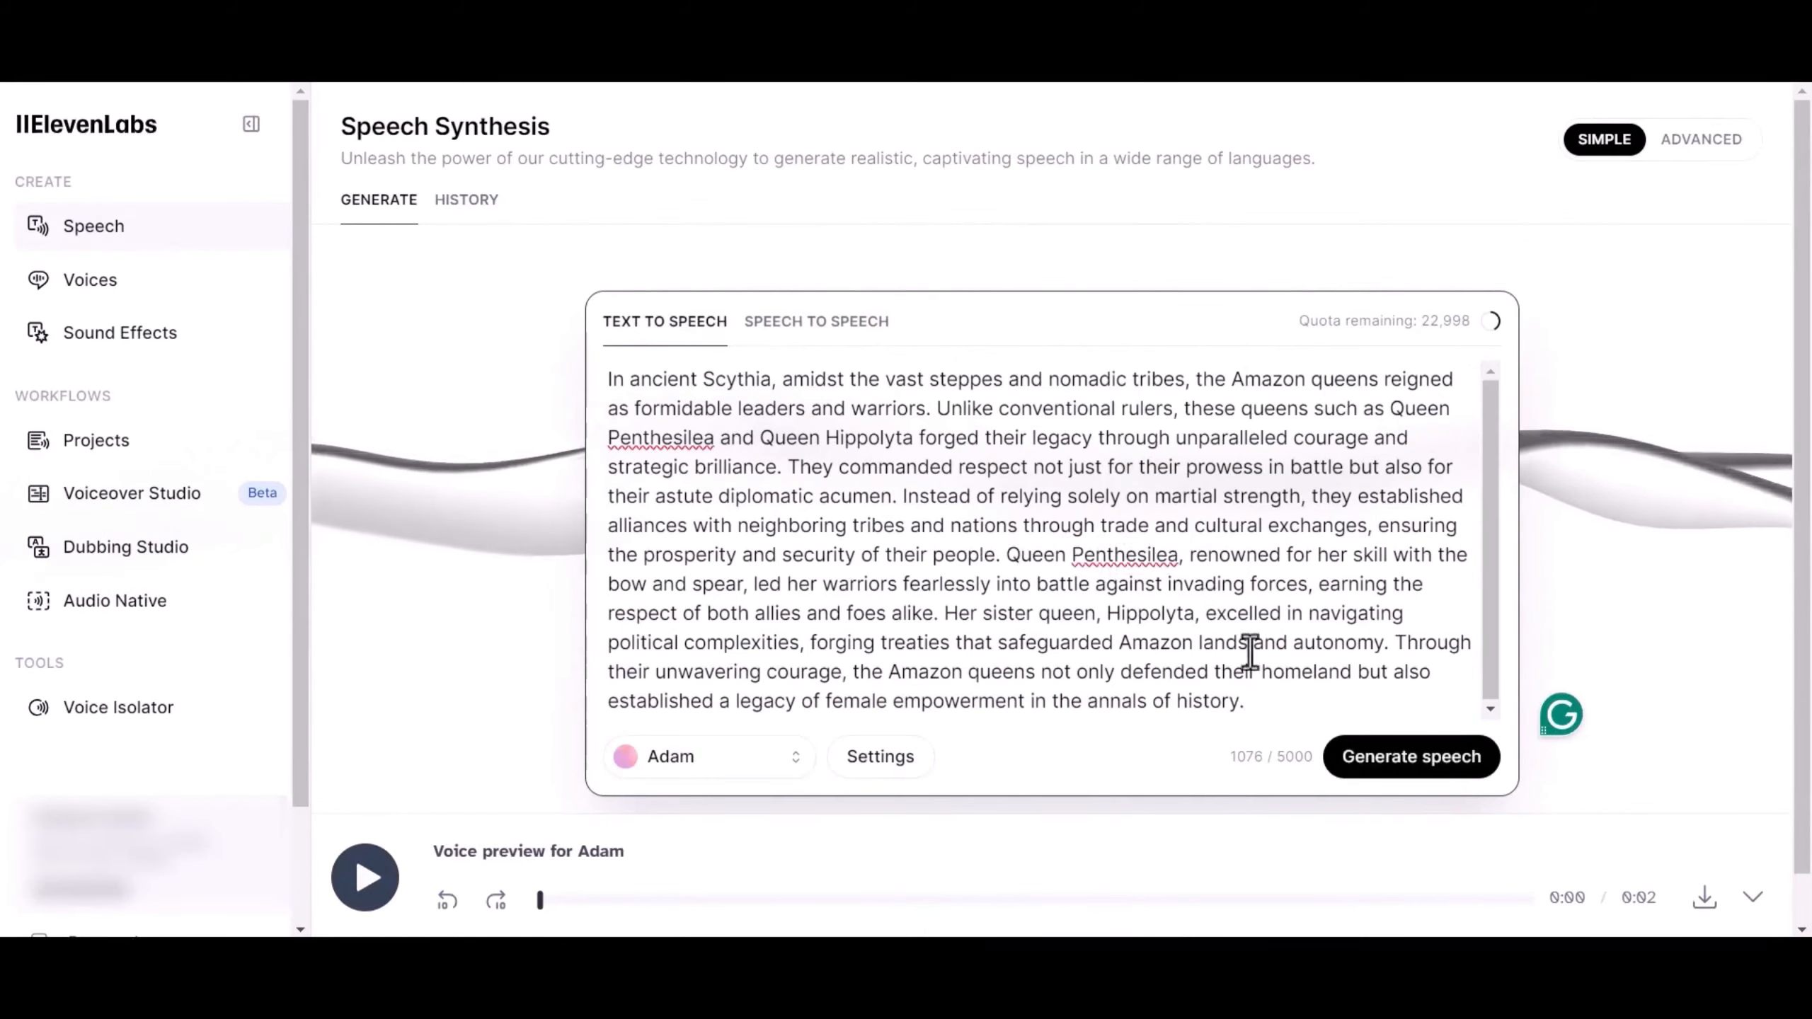
click(1412, 756)
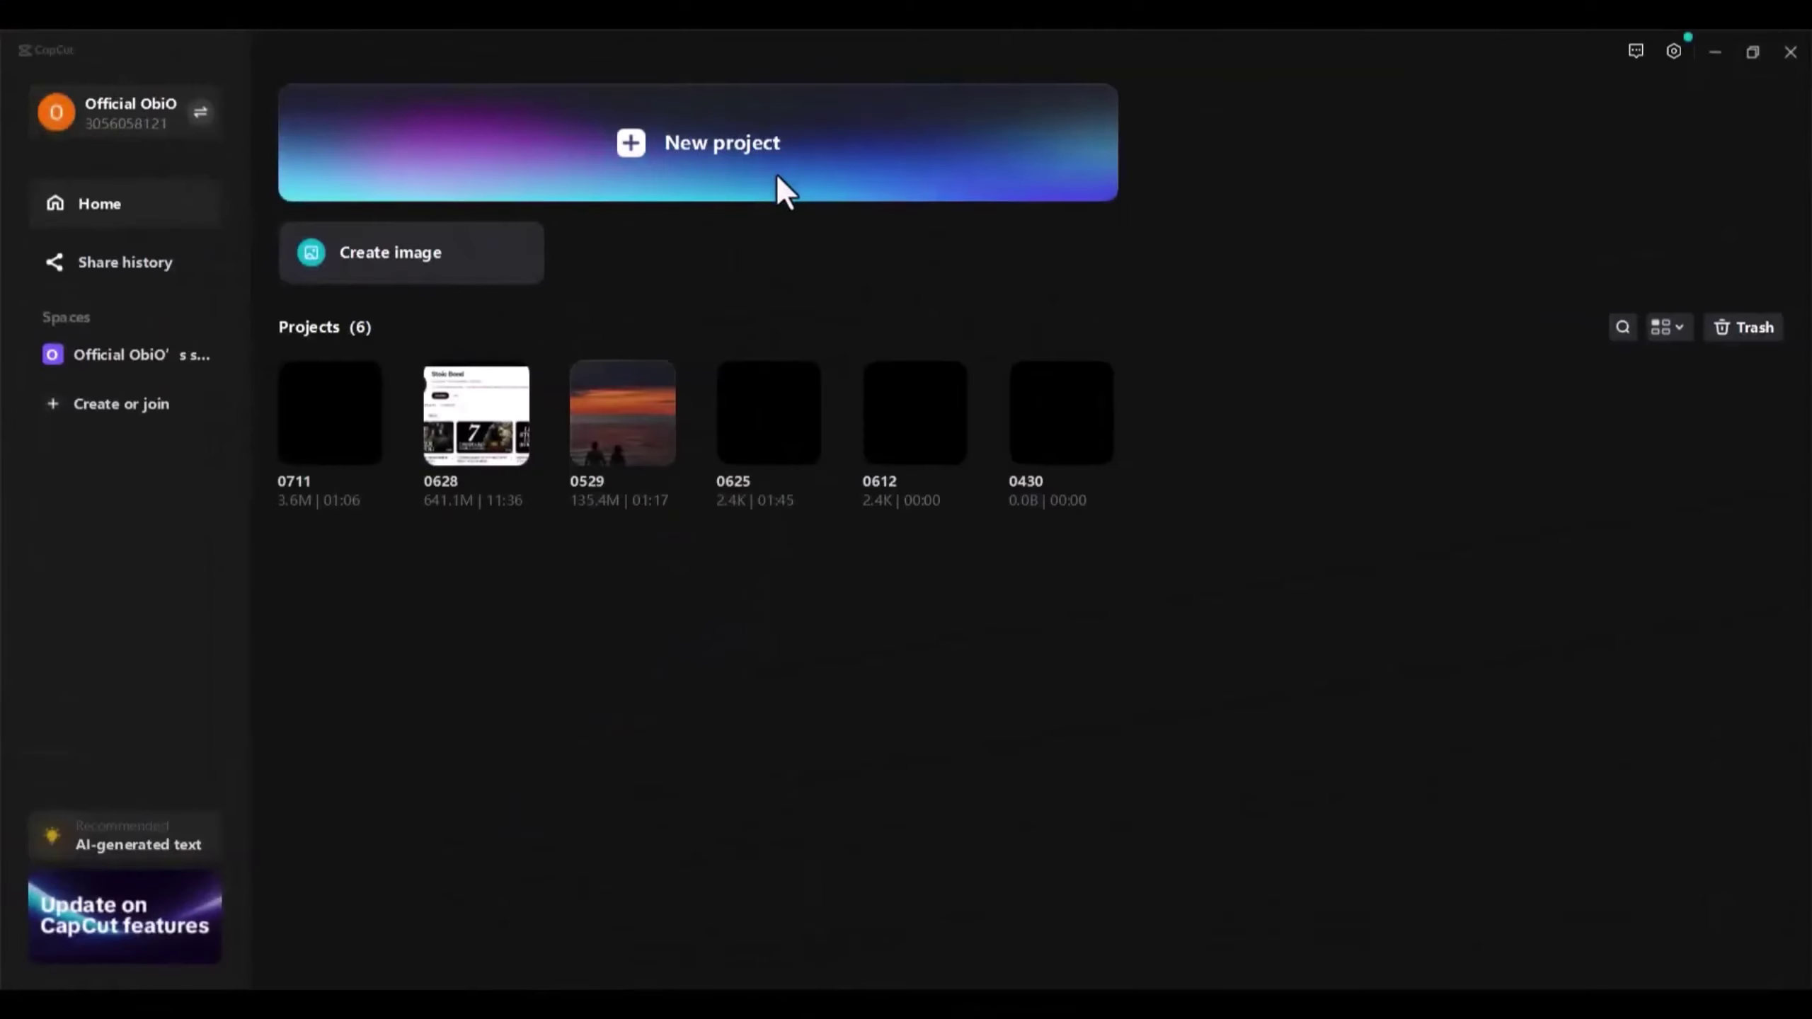
Start a new project and import the AI clips and the voiceover MP3.
click(775, 171)
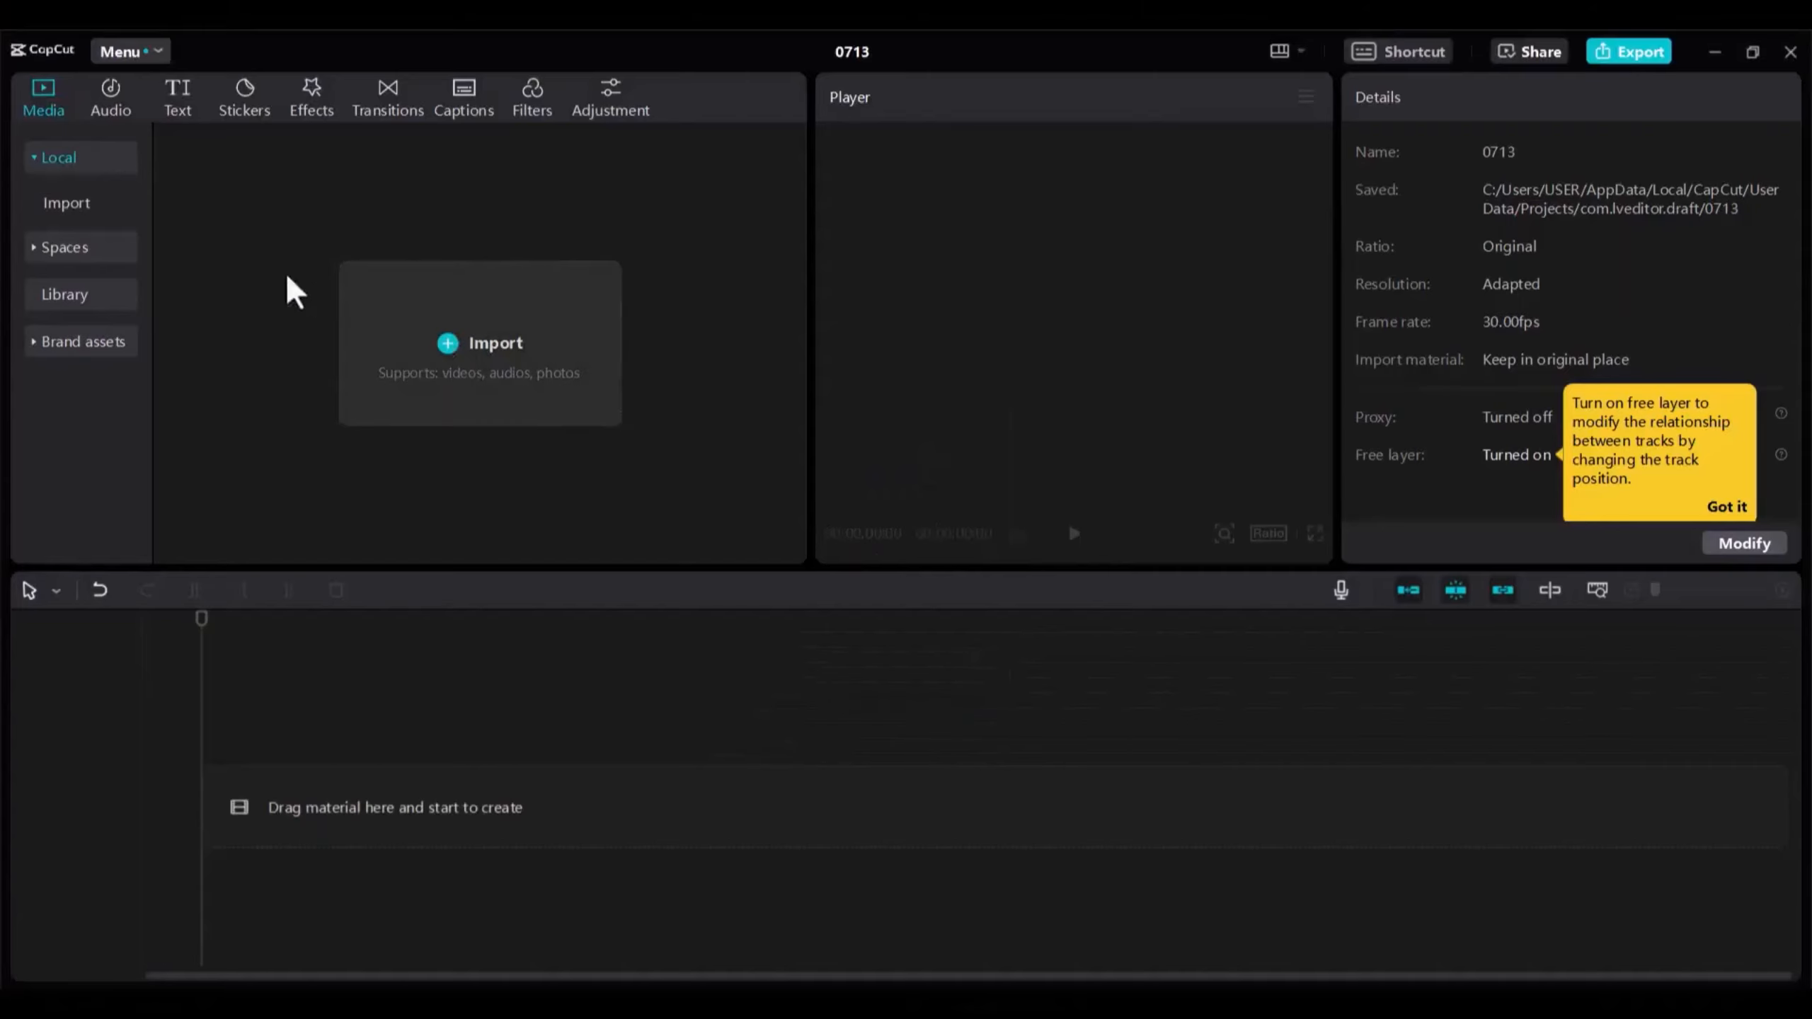
scroll(284, 397, down, 5)
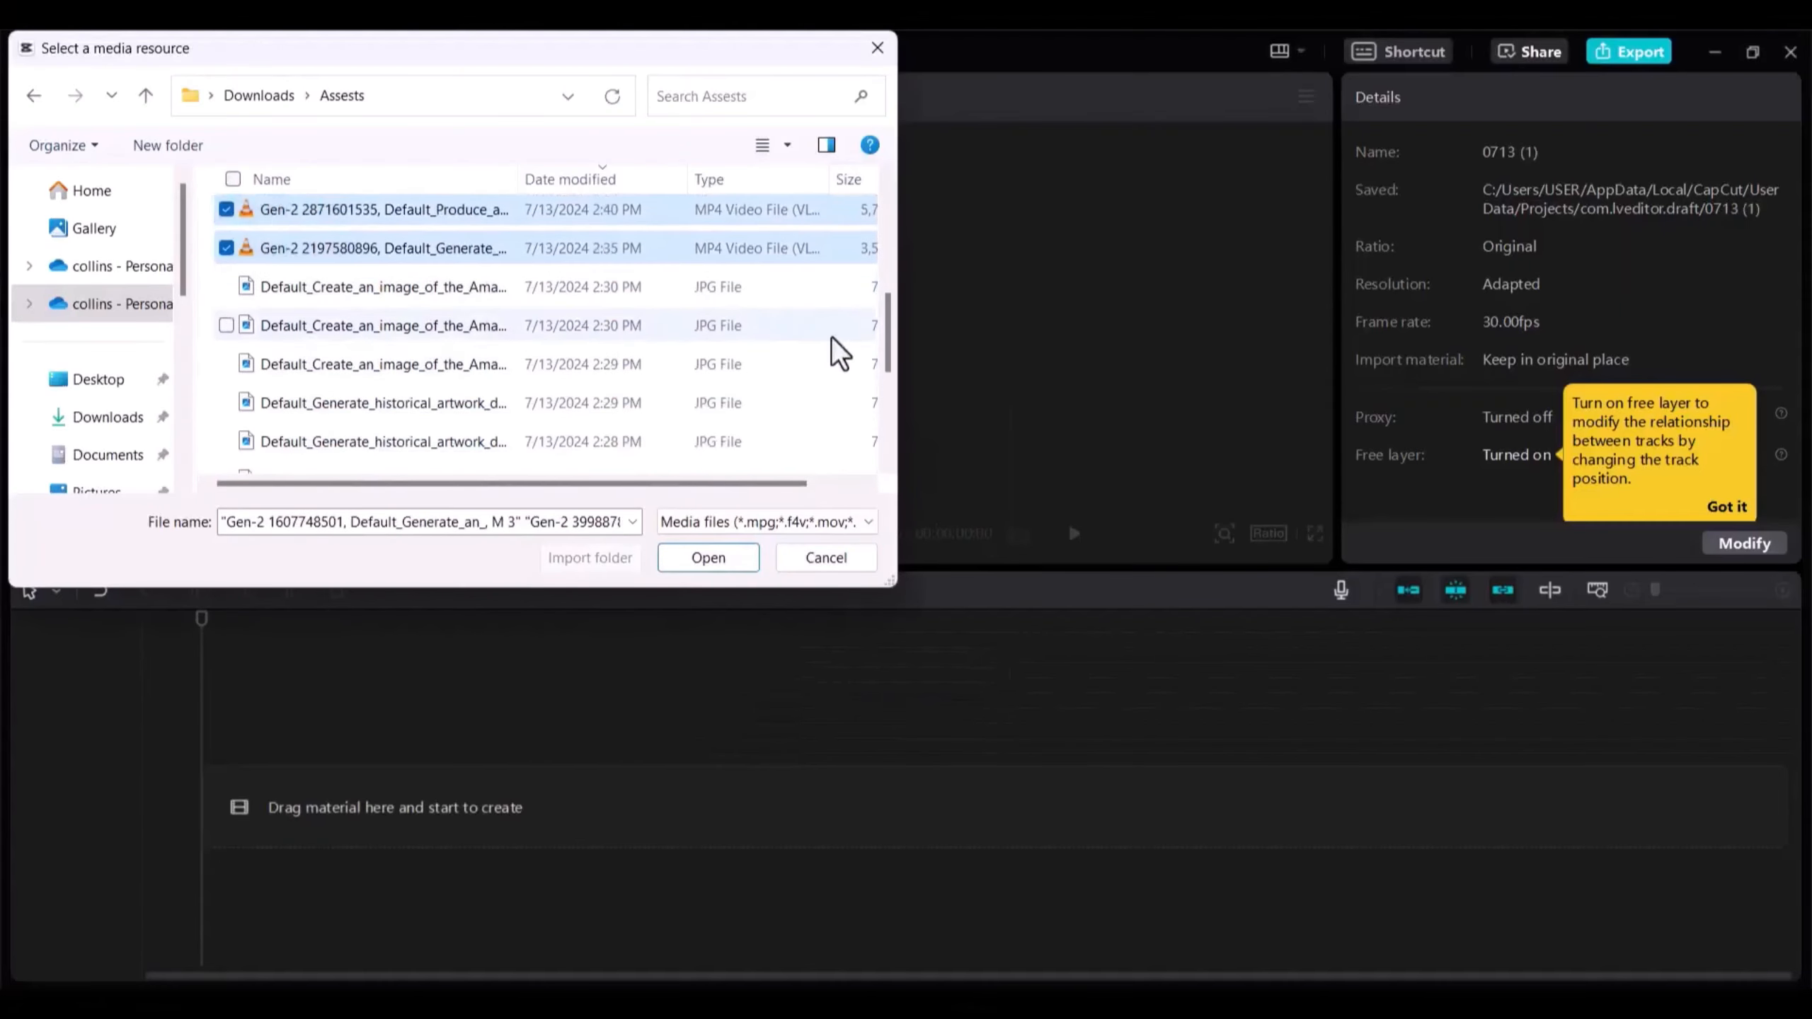
drag(902, 446, 240, 454)
click(707, 556)
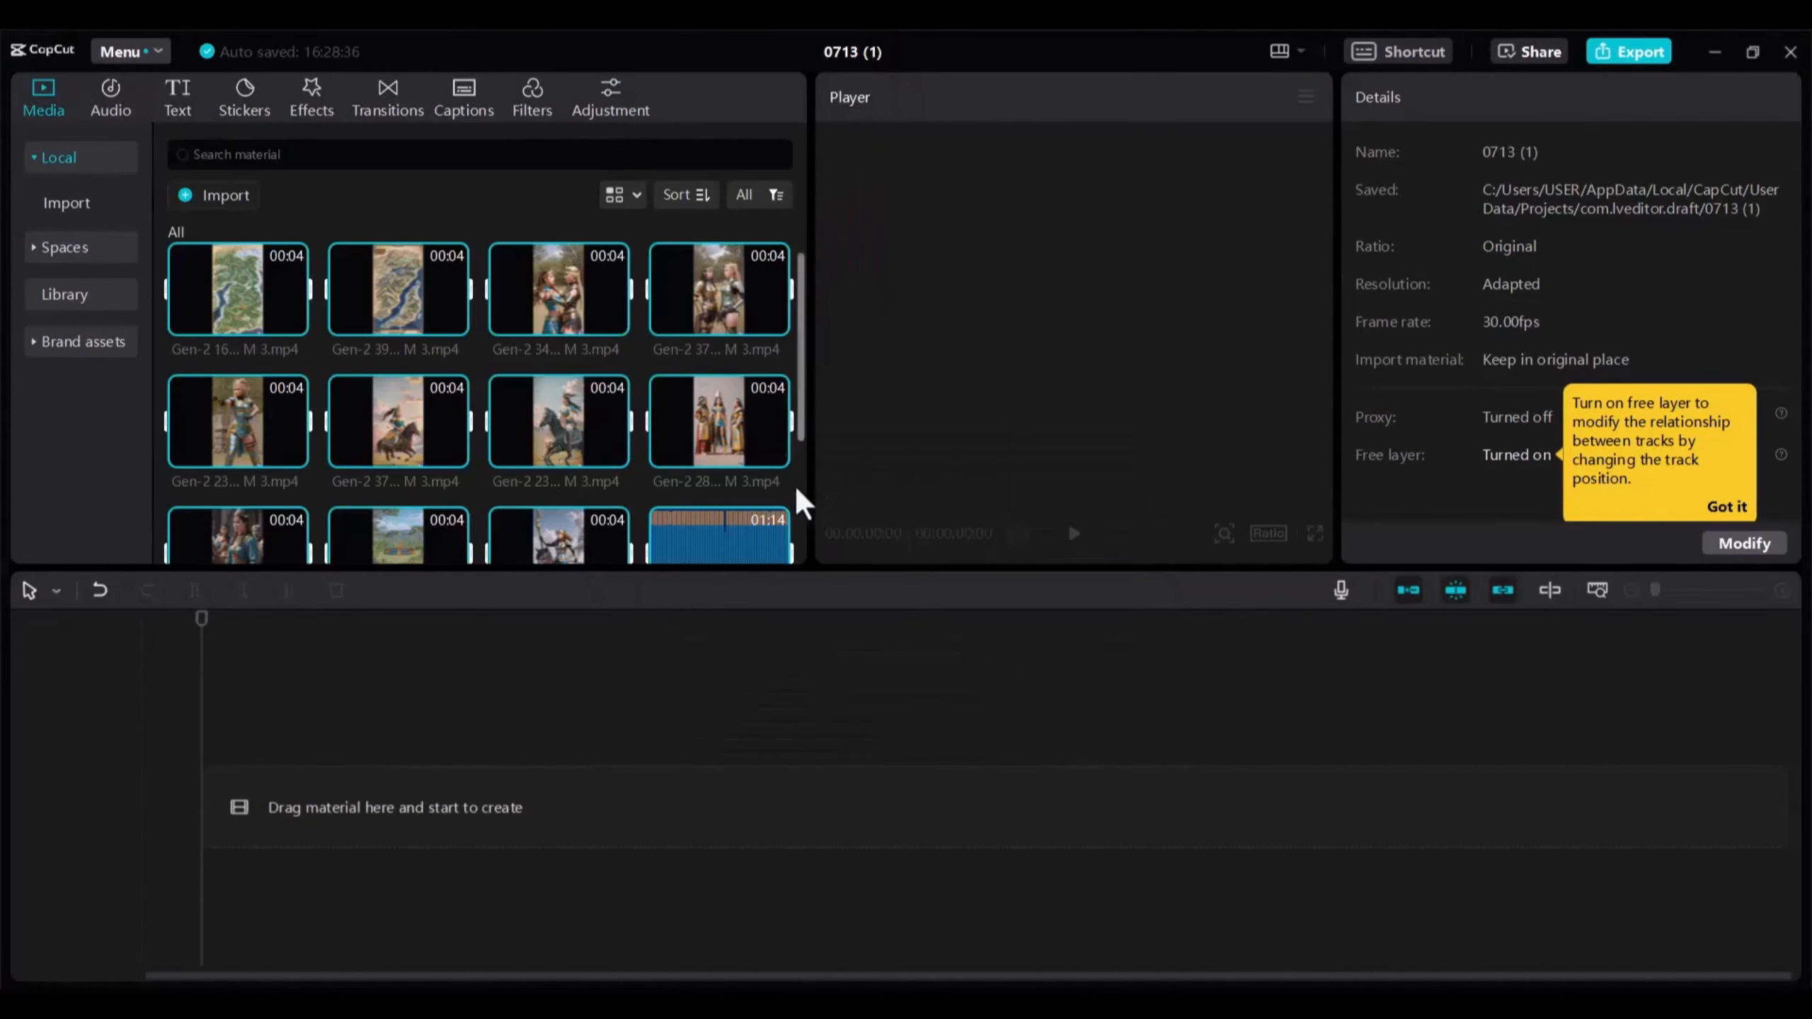
Place the clips and the voiceover onto the timeline.
drag(396, 305, 283, 807)
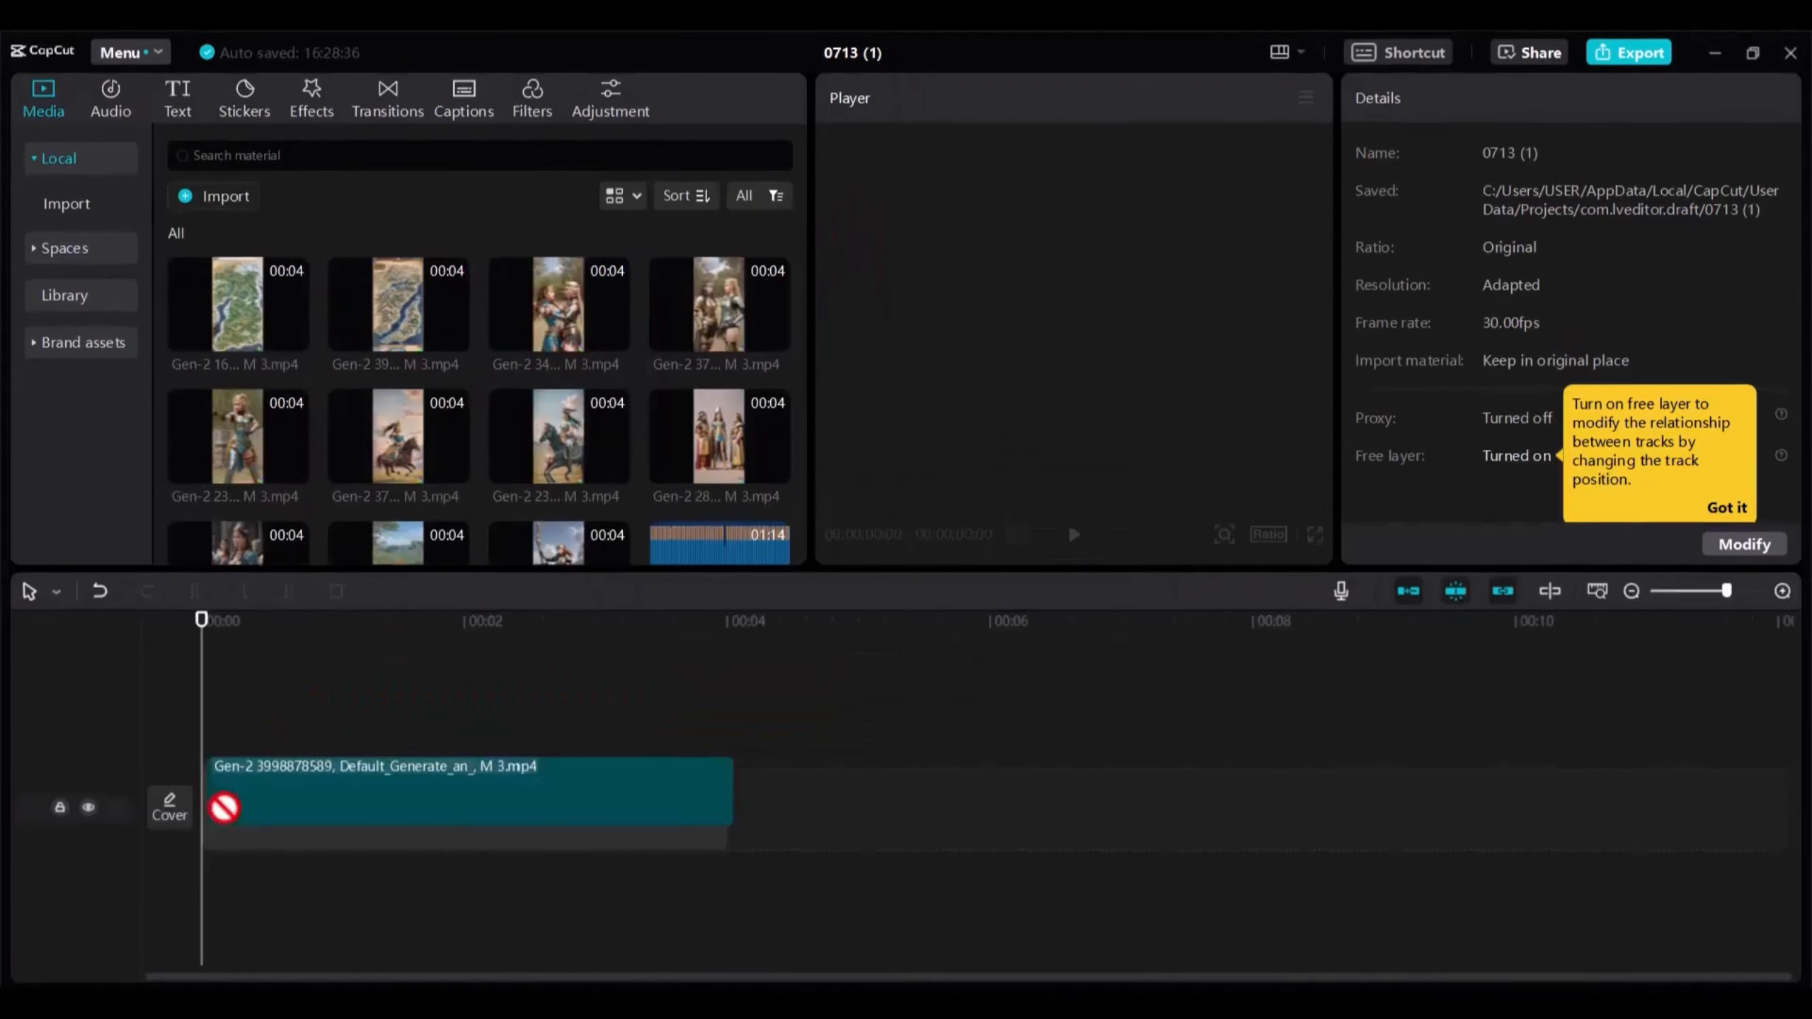
drag(557, 305, 425, 808)
drag(719, 305, 680, 807)
drag(556, 453, 552, 574)
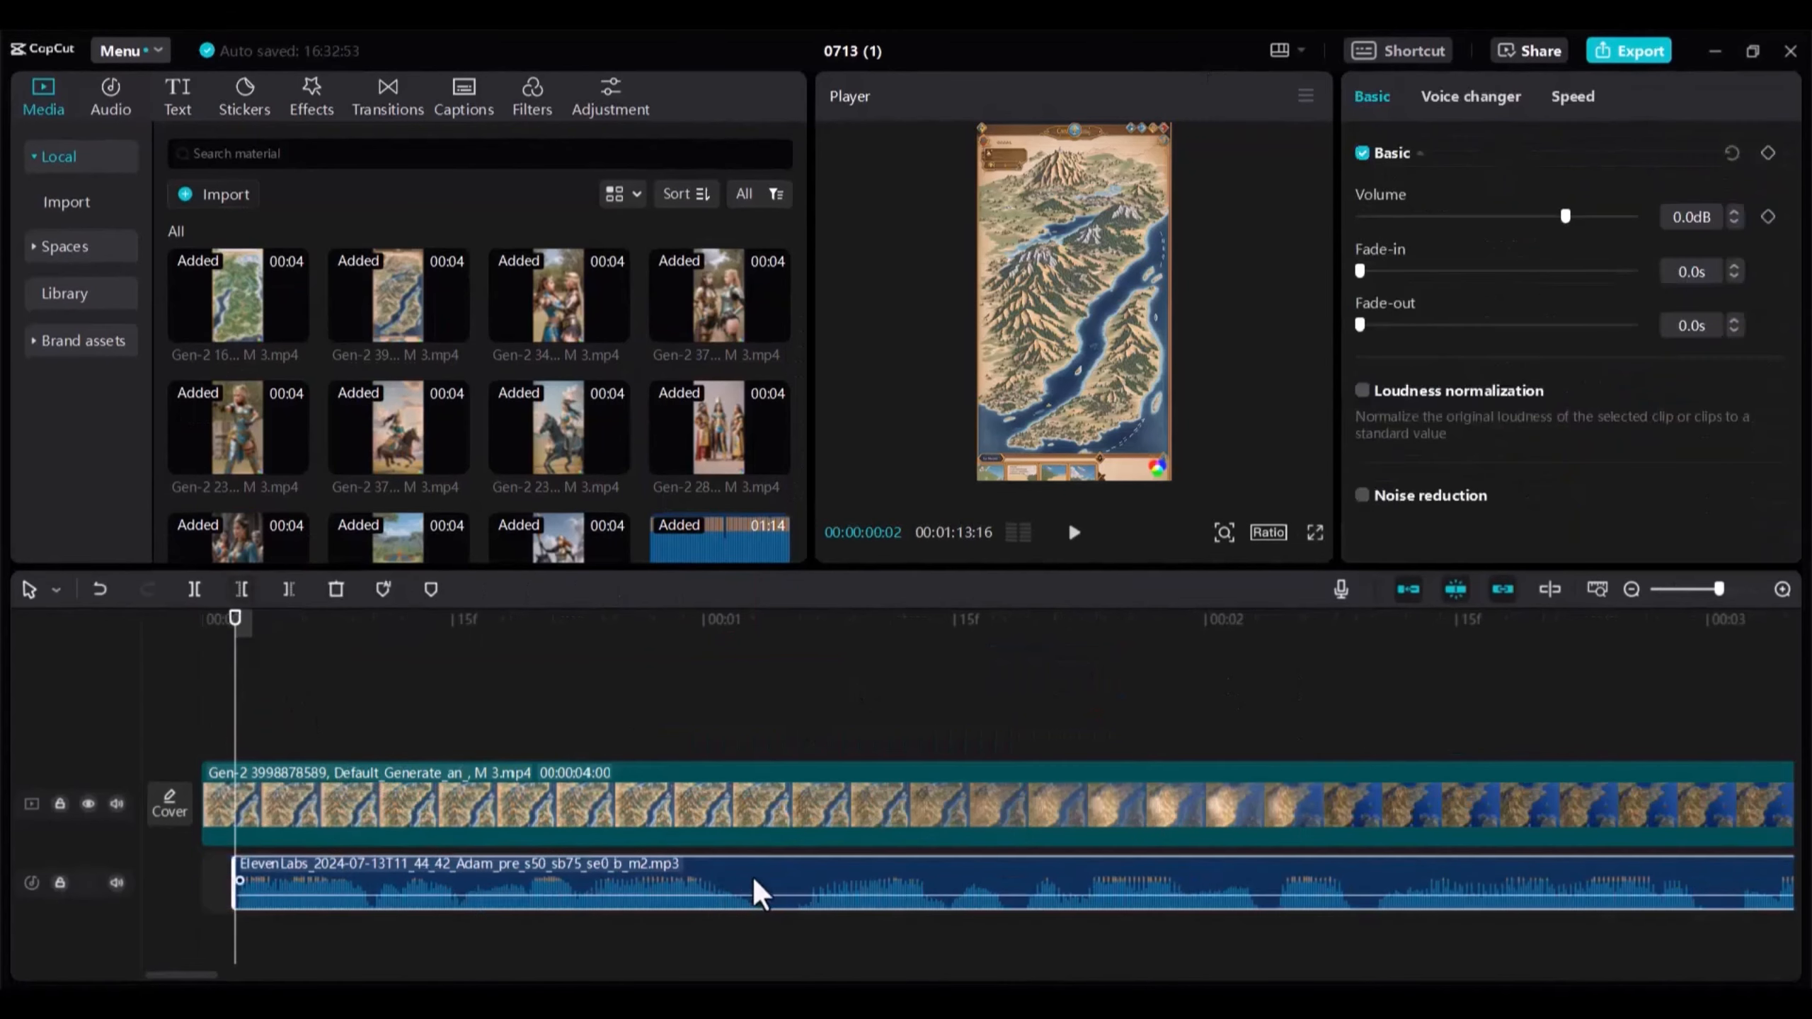
Split the voiceover near one second, delete the leading piece and slide it back to the start.
click(722, 679)
key(ctrl+b)
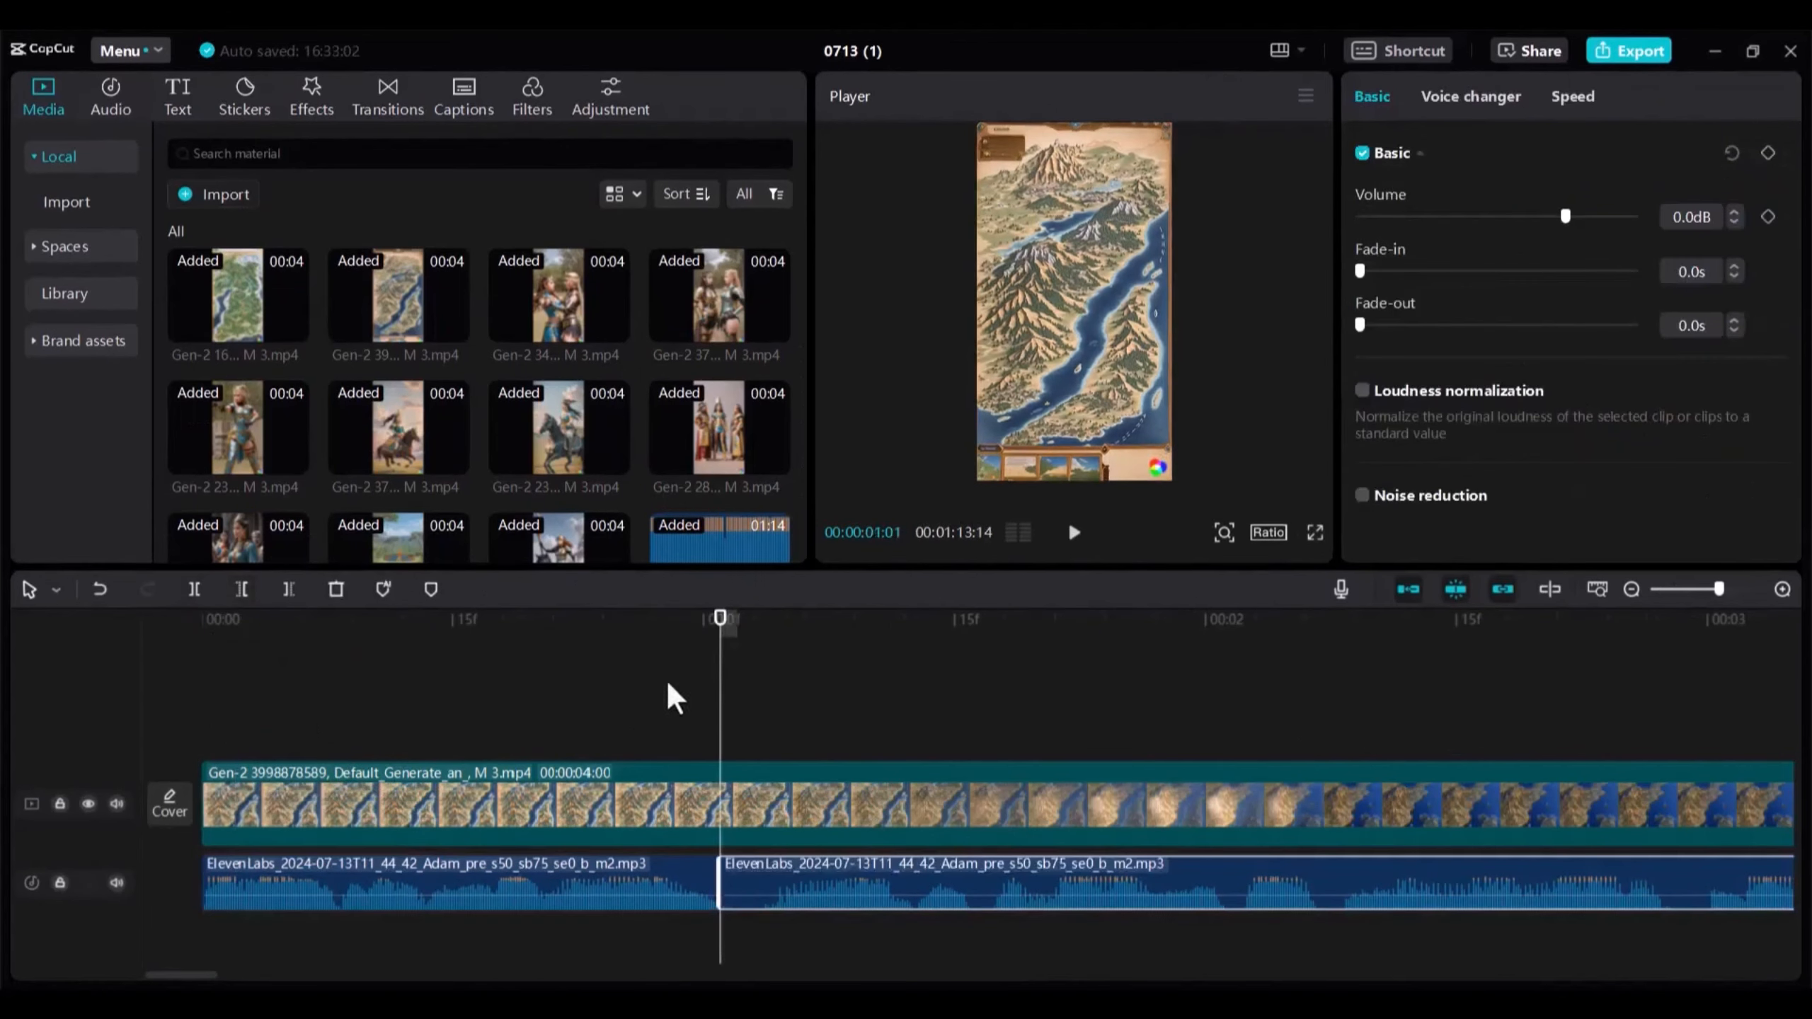
click(762, 712)
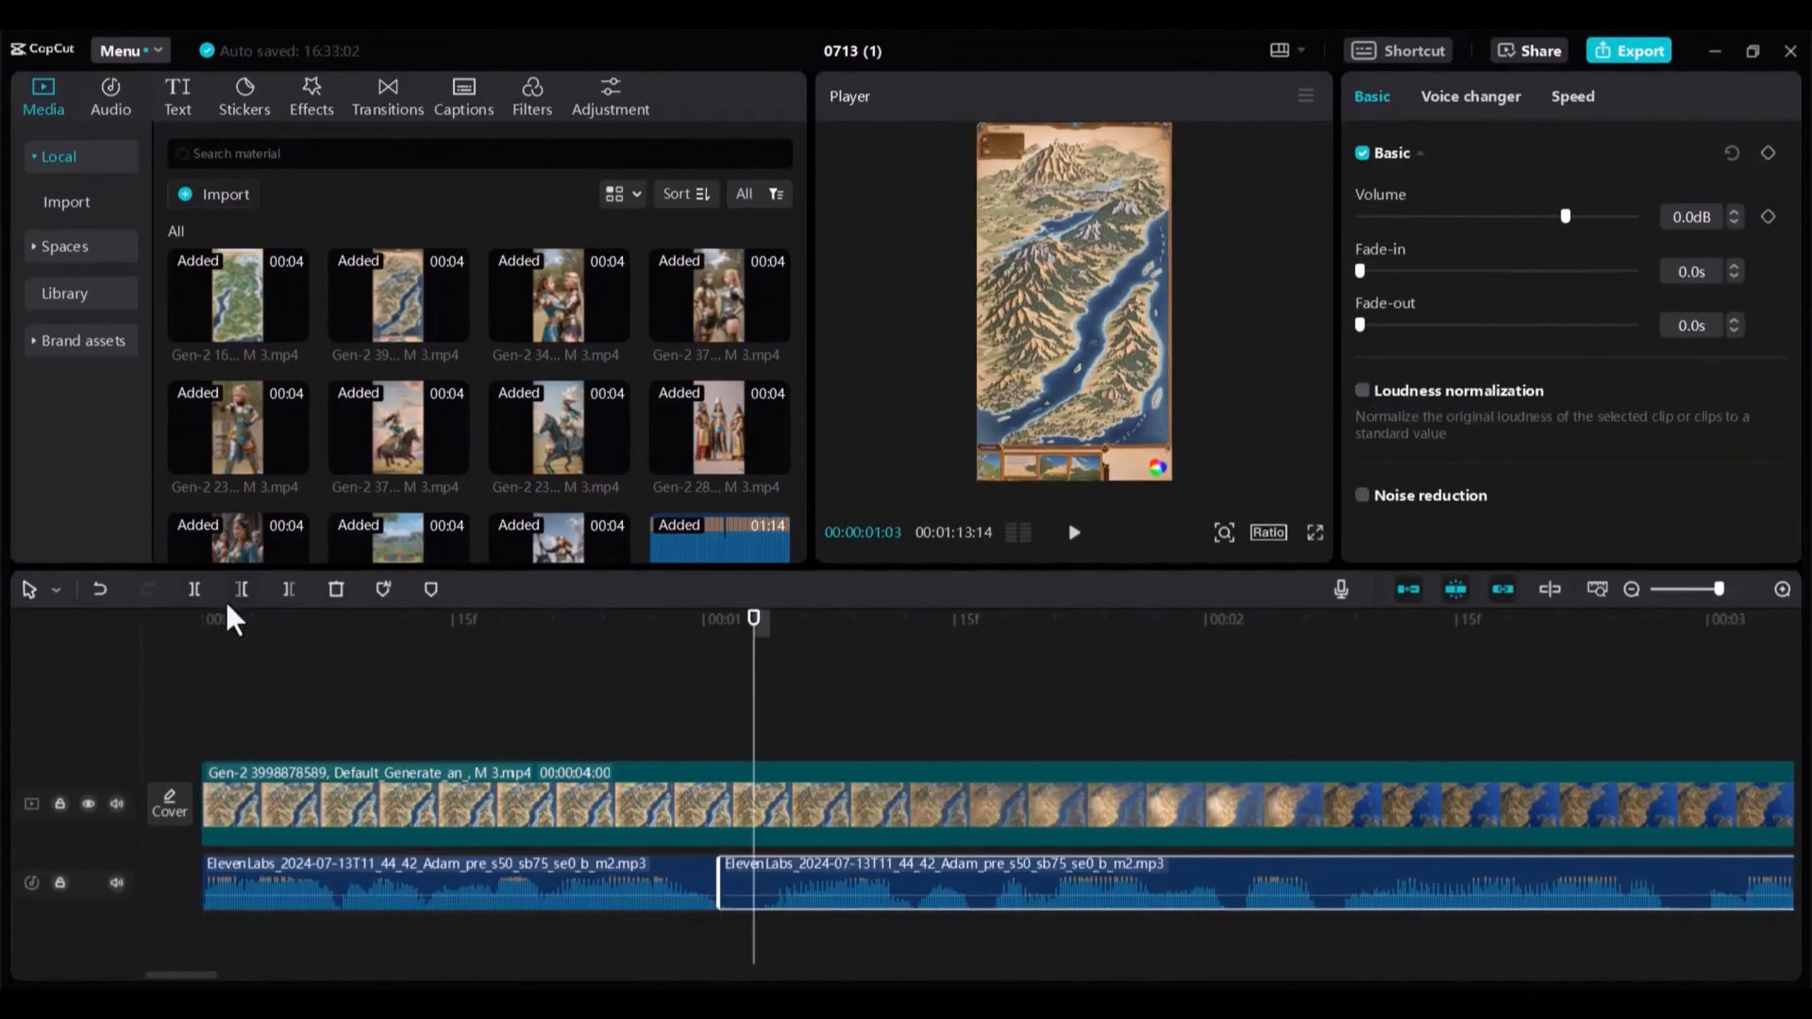
click(242, 591)
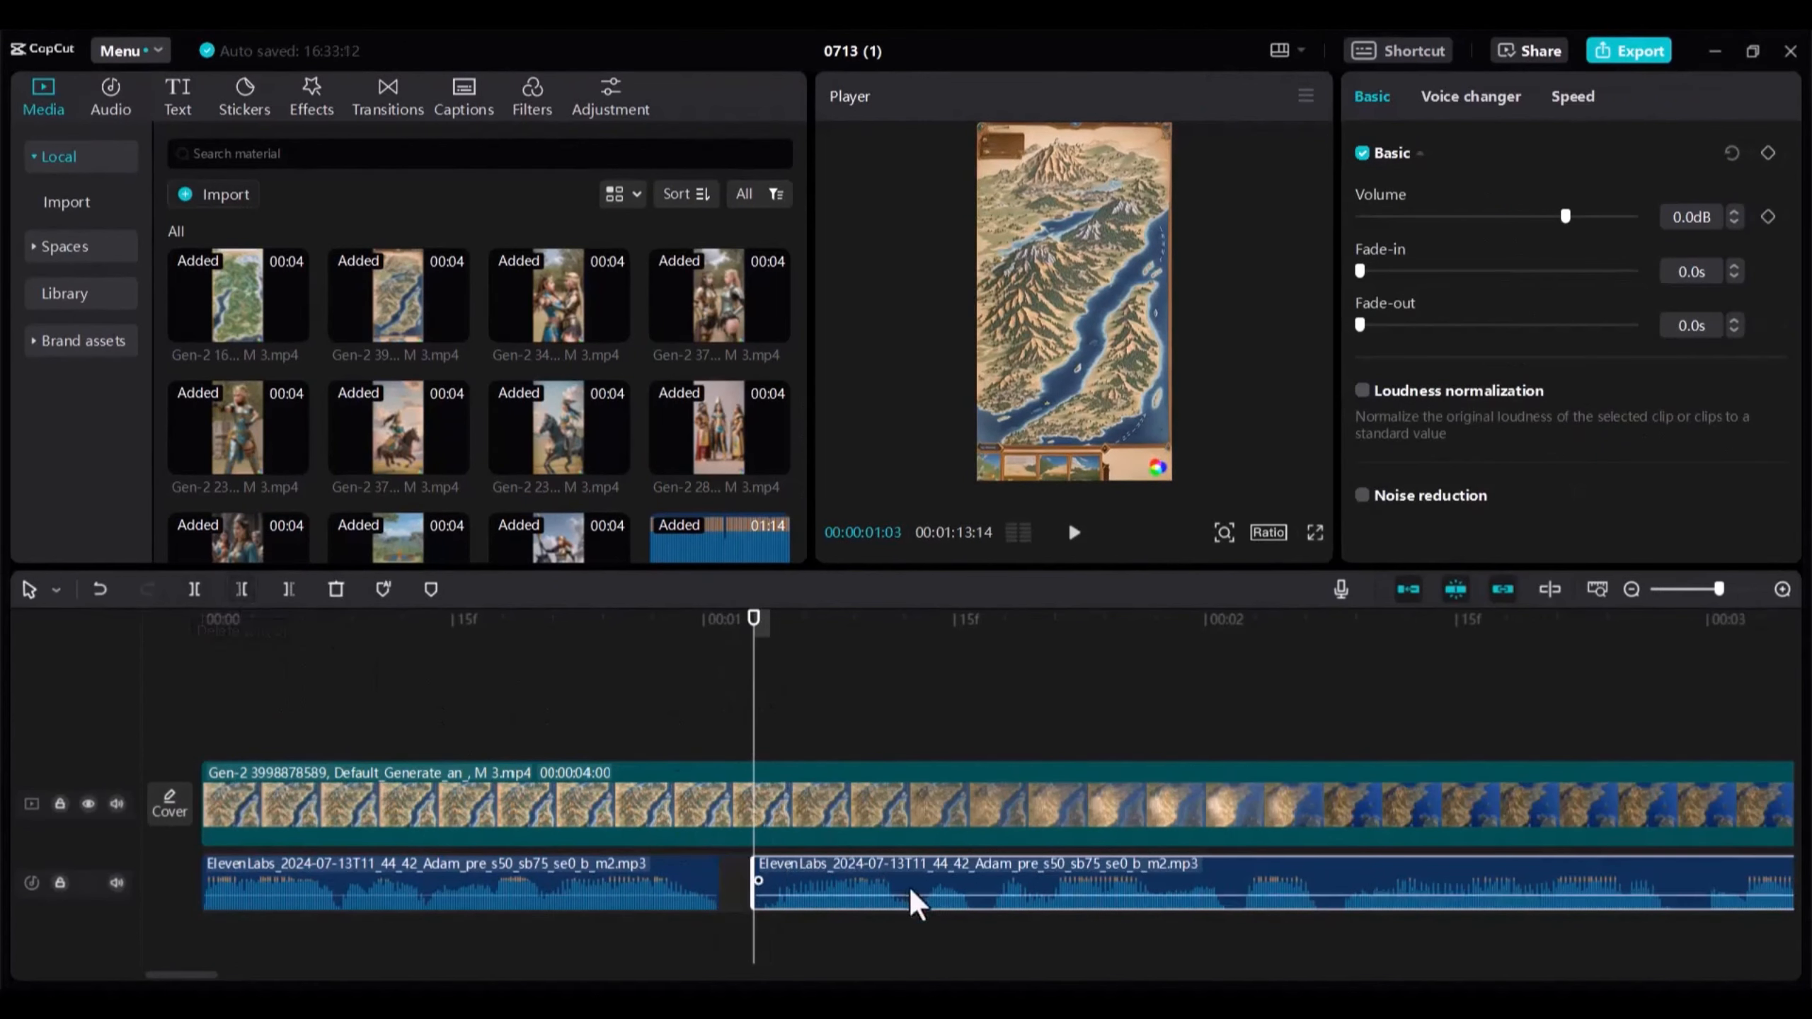
drag(920, 885, 886, 886)
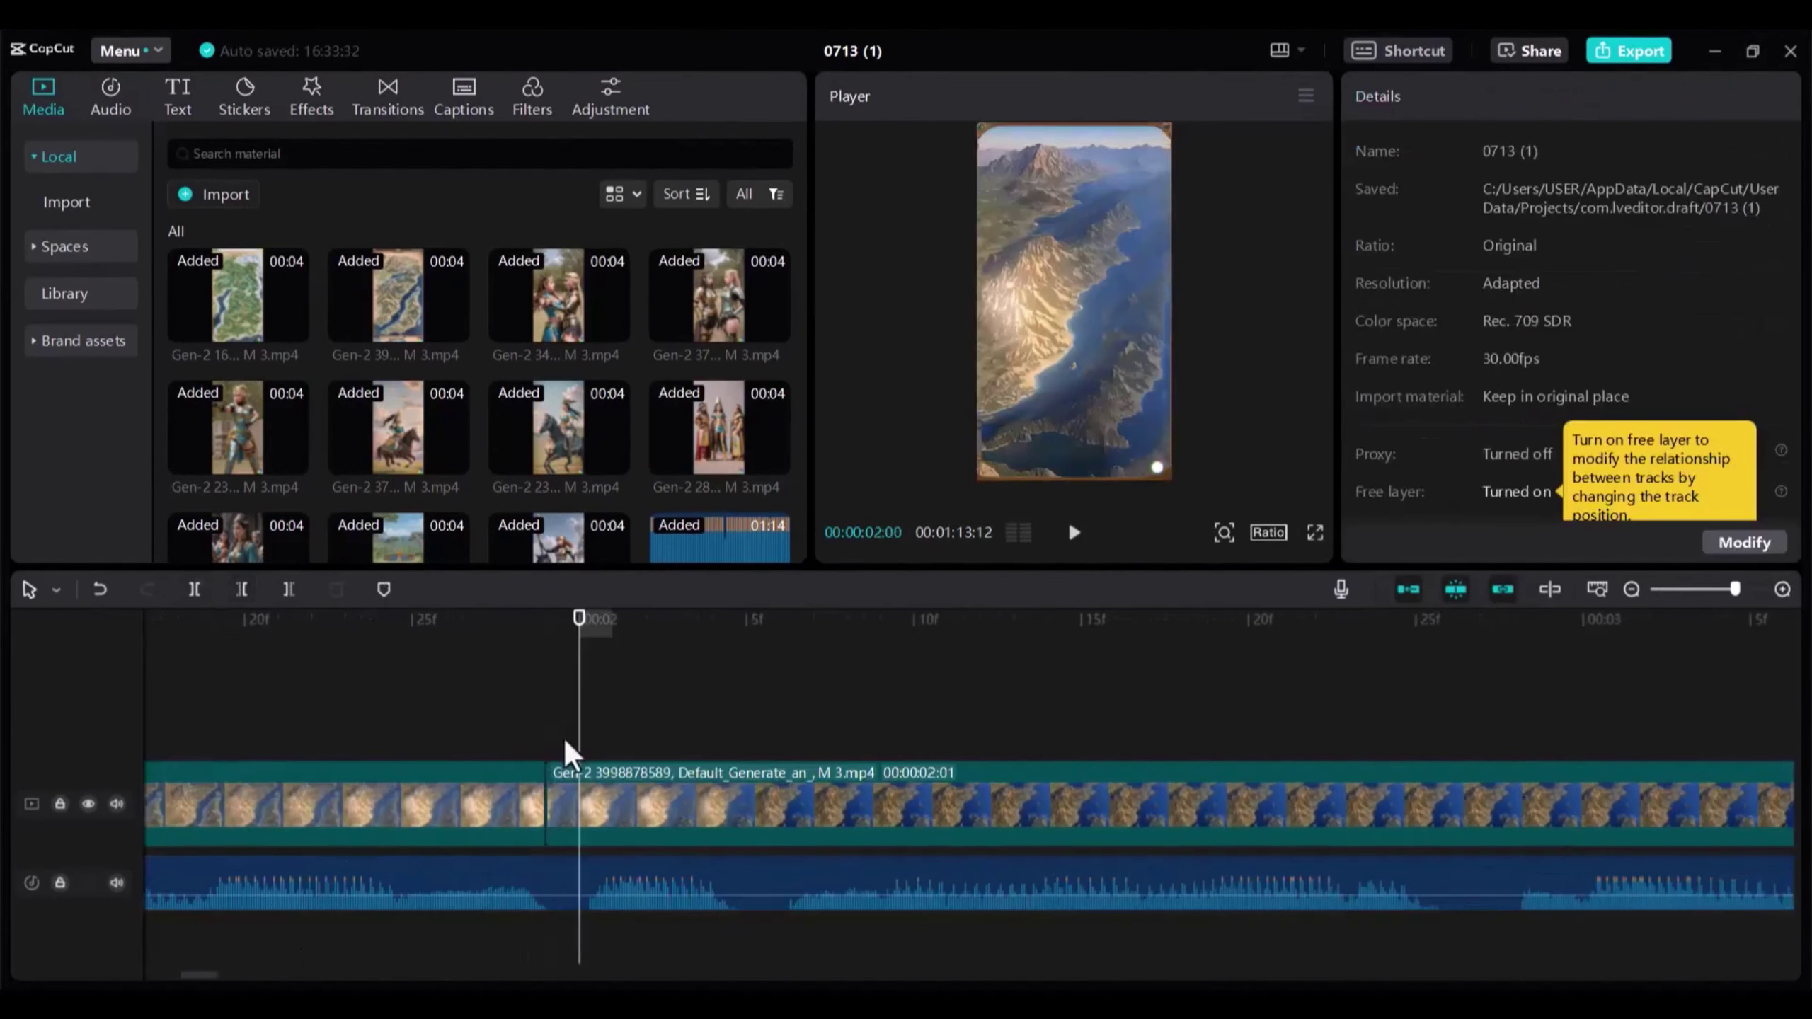
Split the voiceover again, generate auto captions and move them higher in the frame.
click(652, 888)
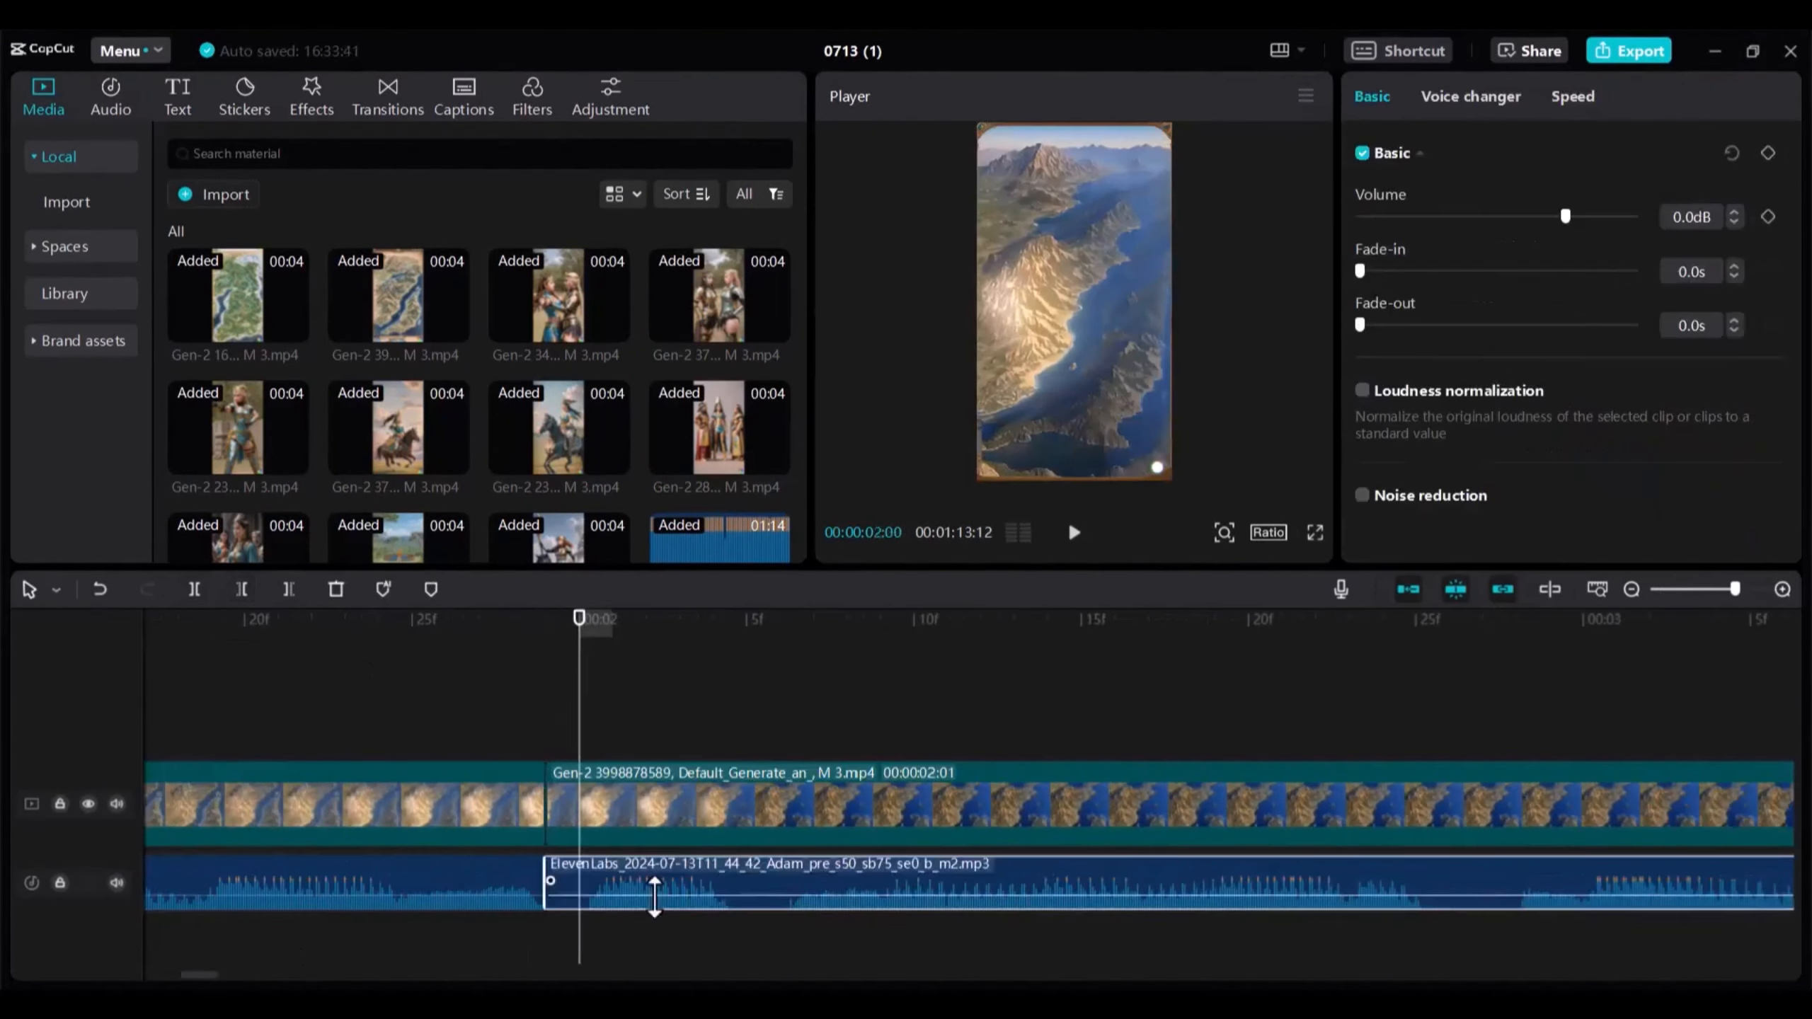
click(715, 709)
key(ctrl+b)
click(1456, 739)
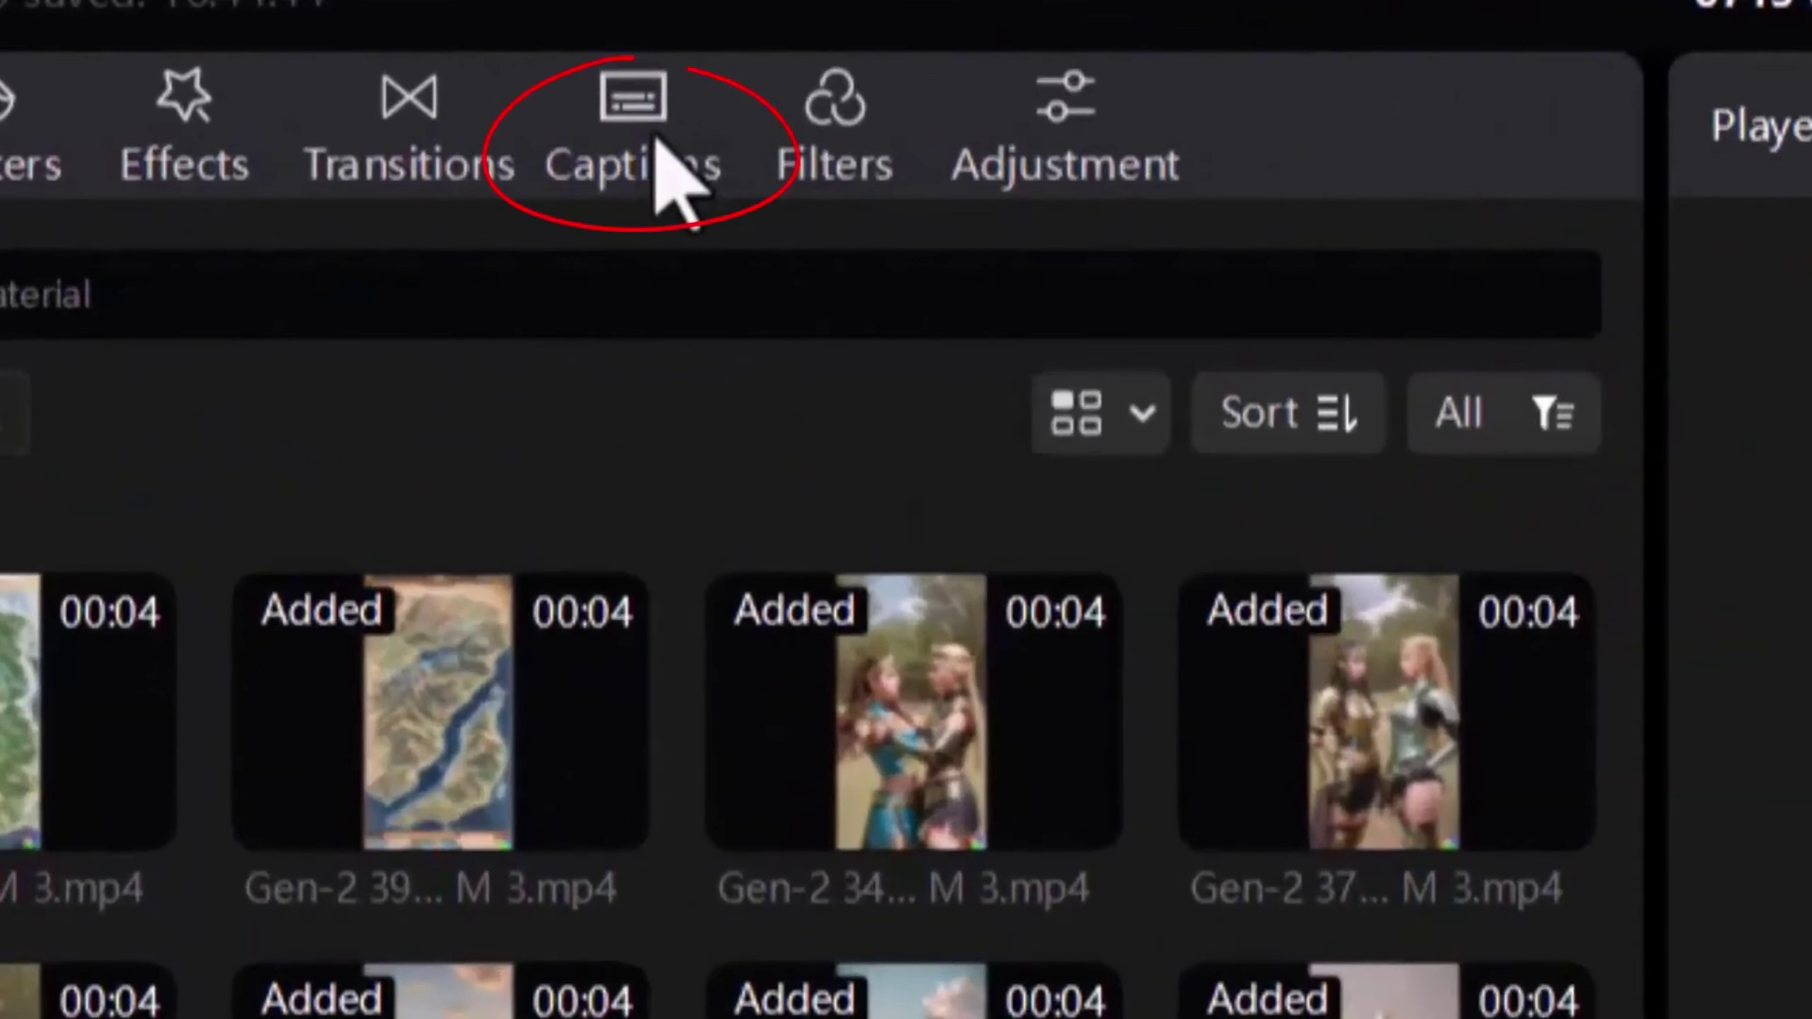
click(632, 134)
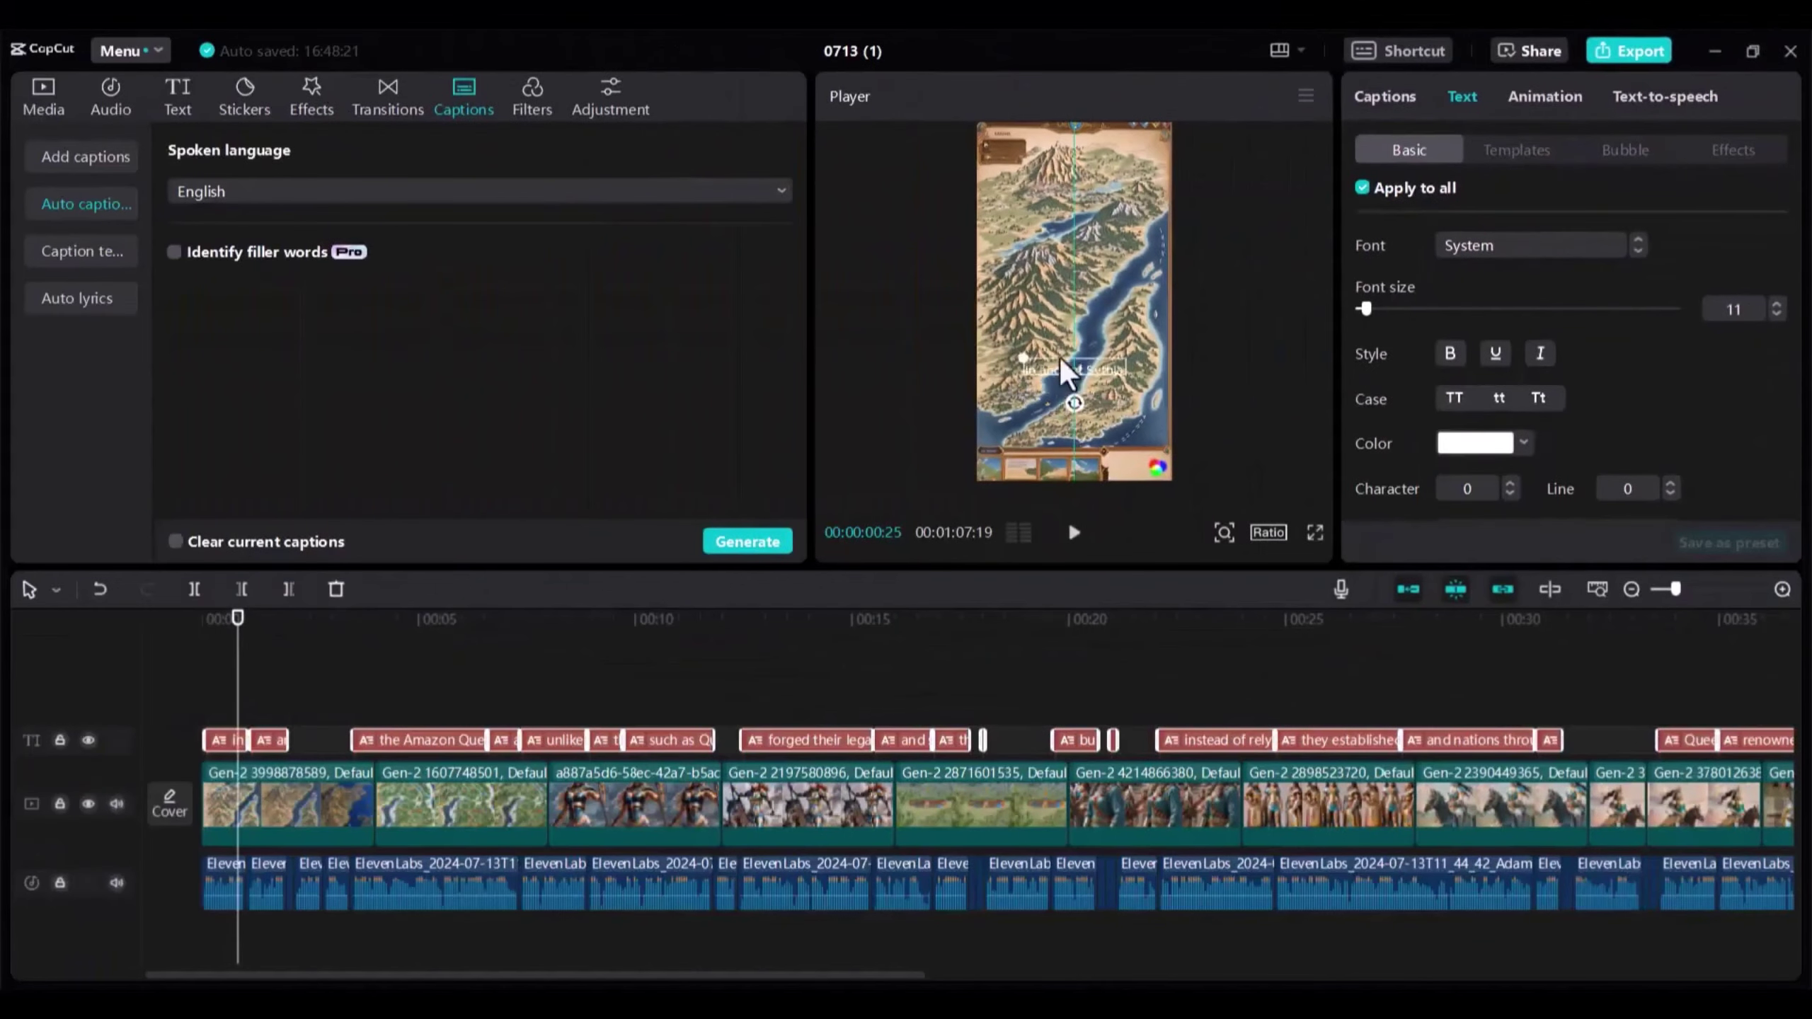
drag(1067, 372, 1076, 305)
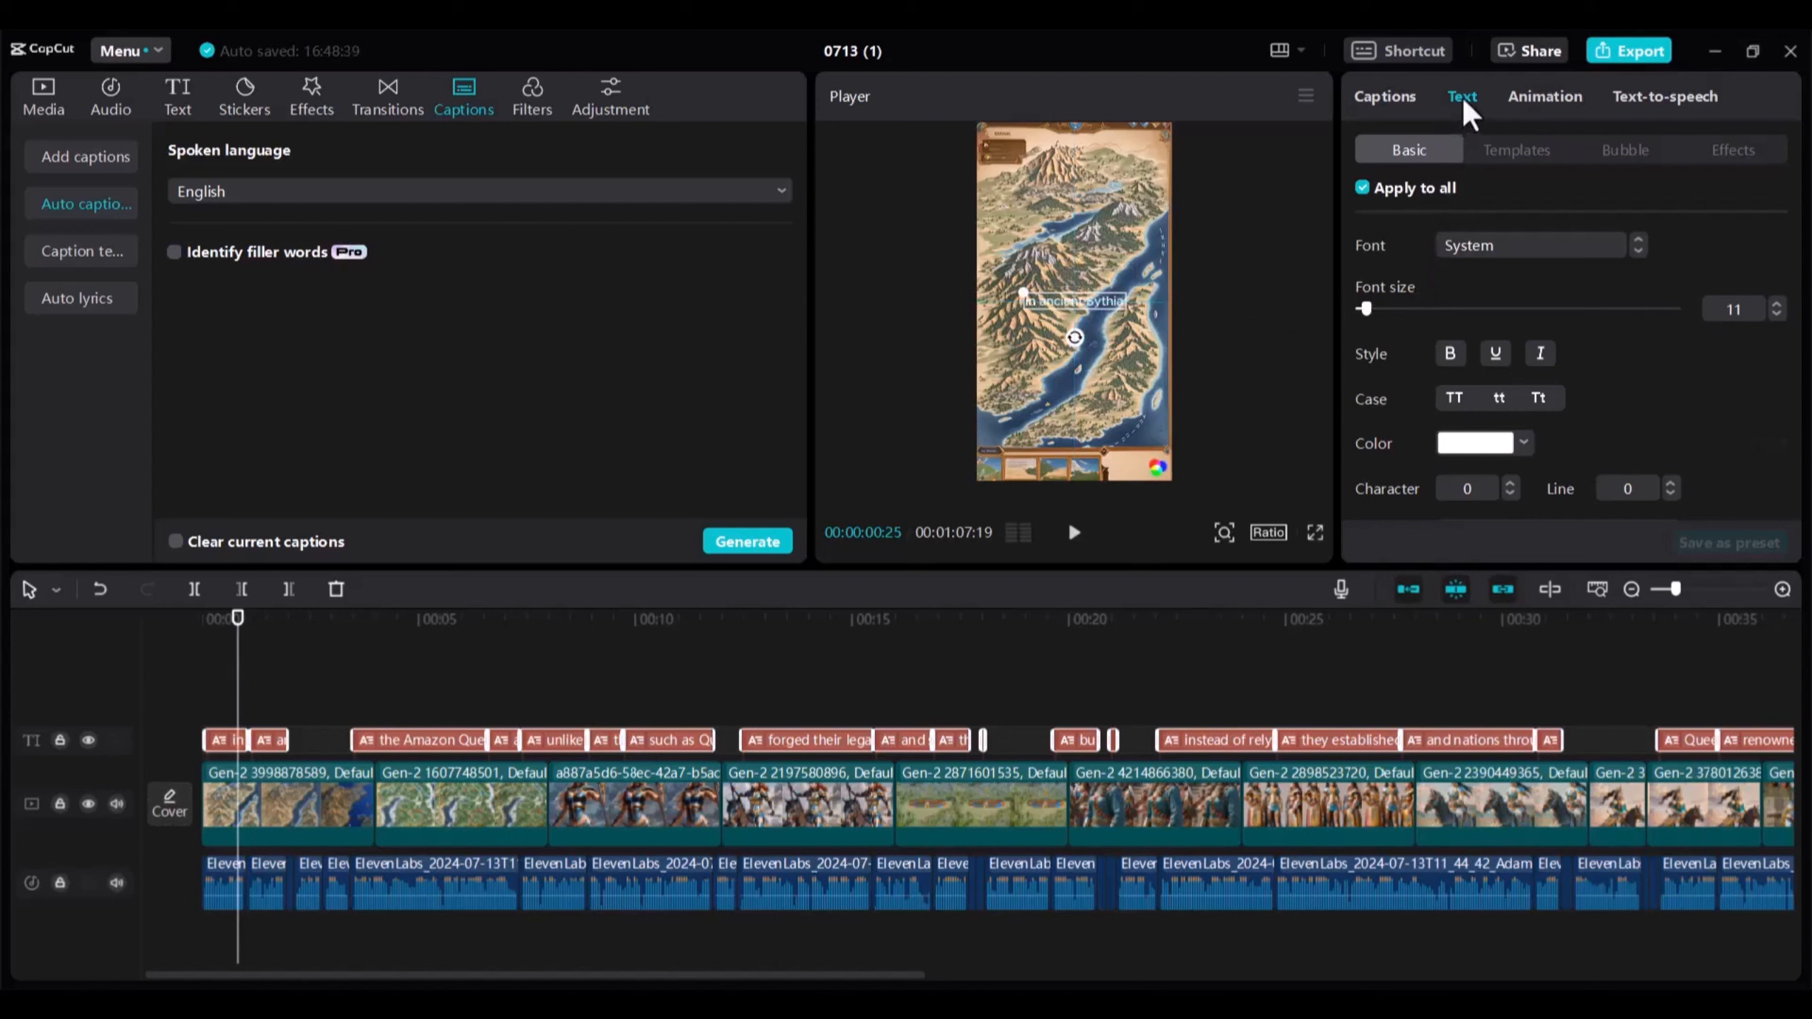
Style the captions as larger bold Montserrat text in yellow.
click(1586, 266)
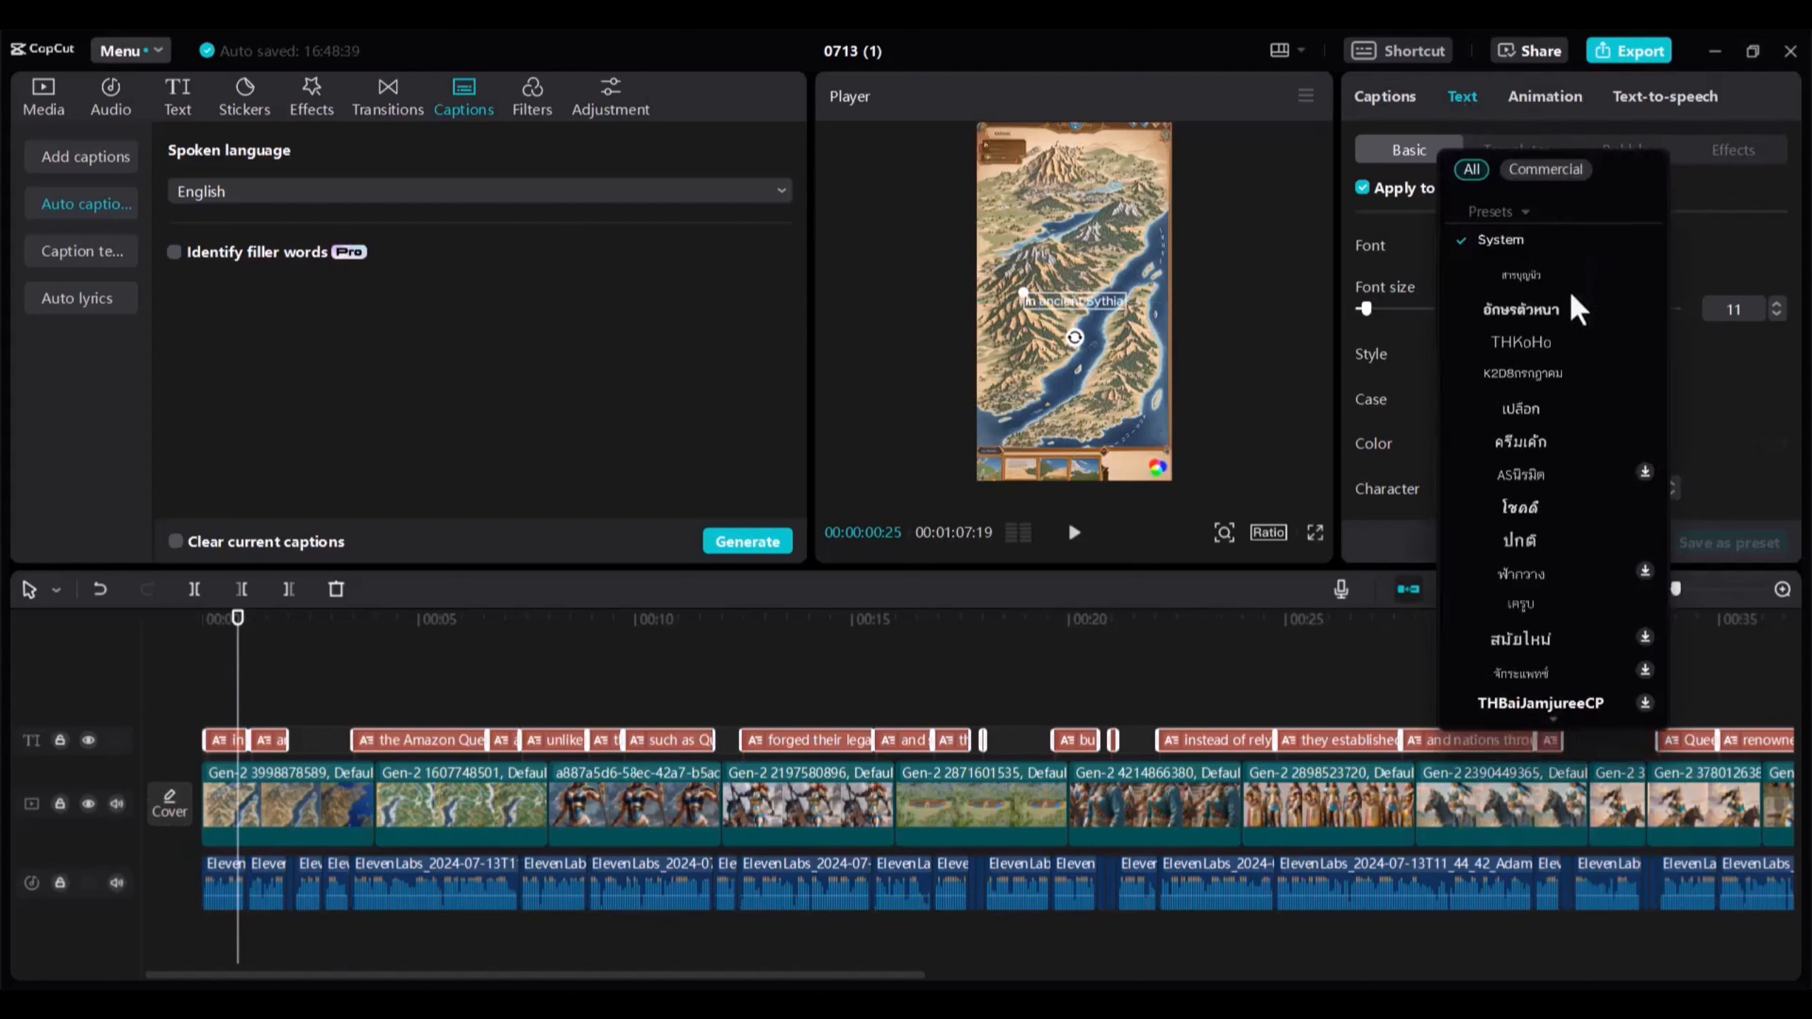
scroll(1549, 426, down, 10)
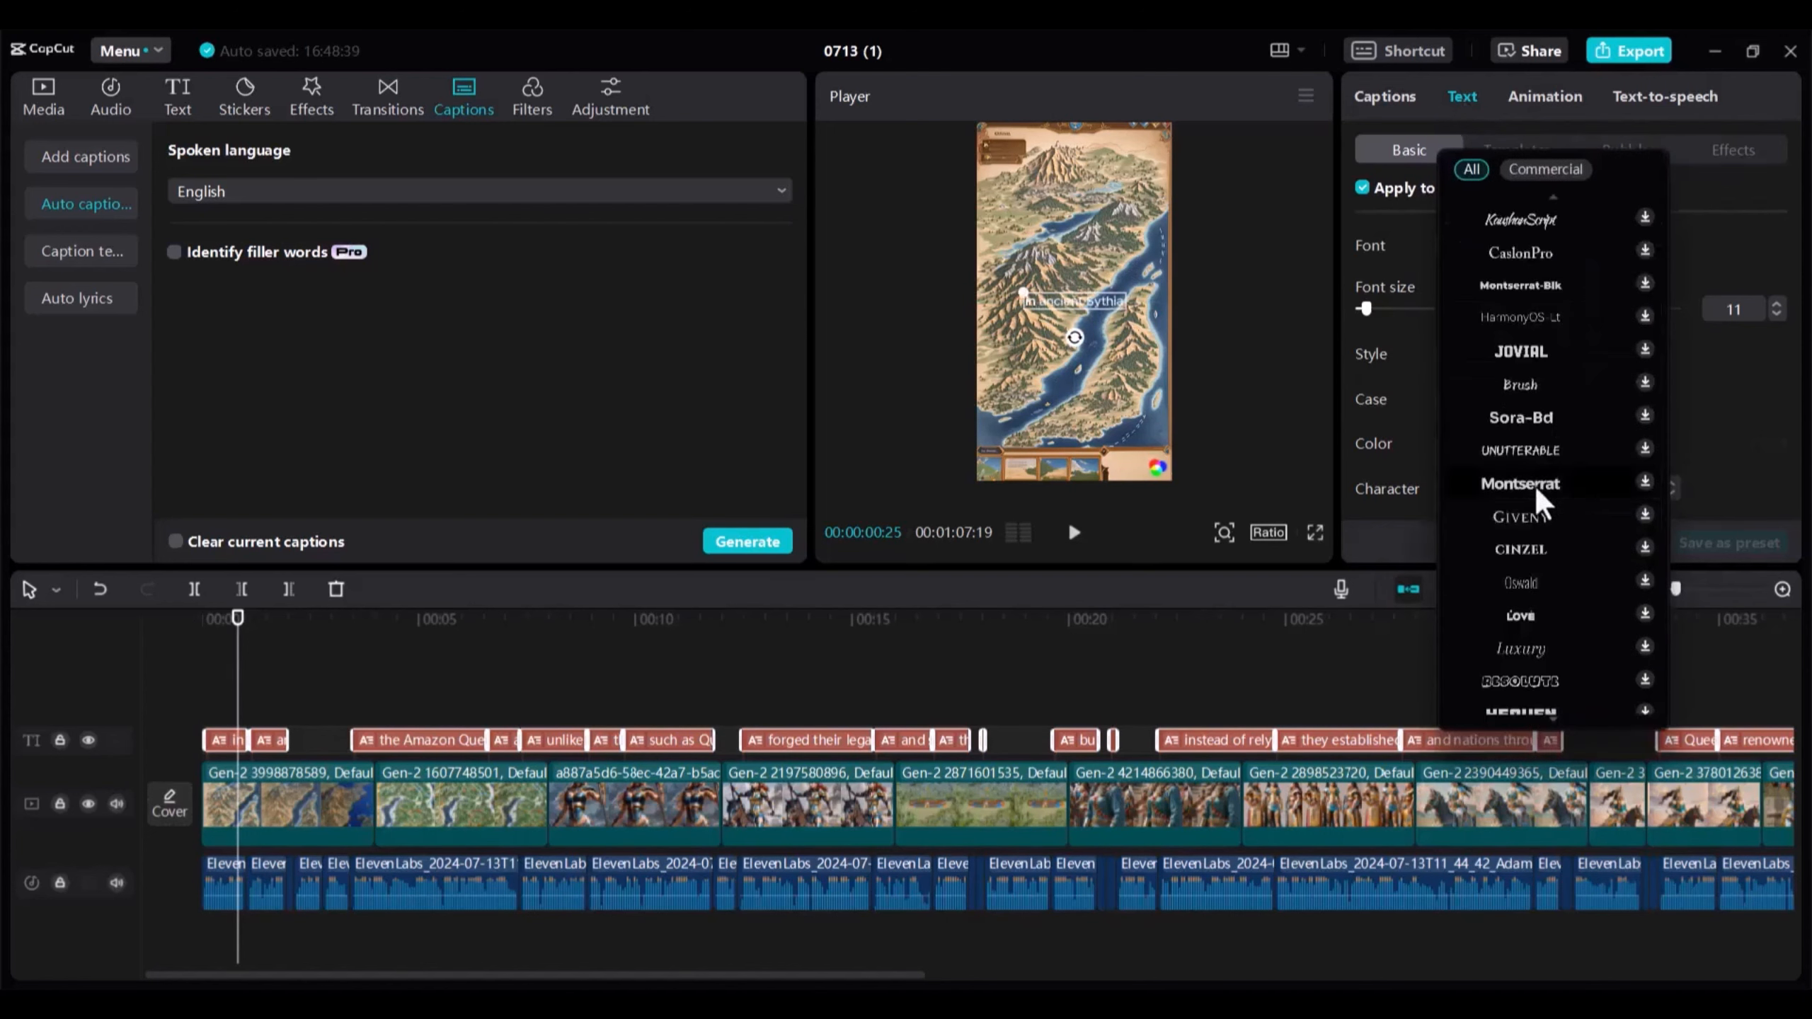
click(1521, 483)
click(1778, 301)
click(1778, 302)
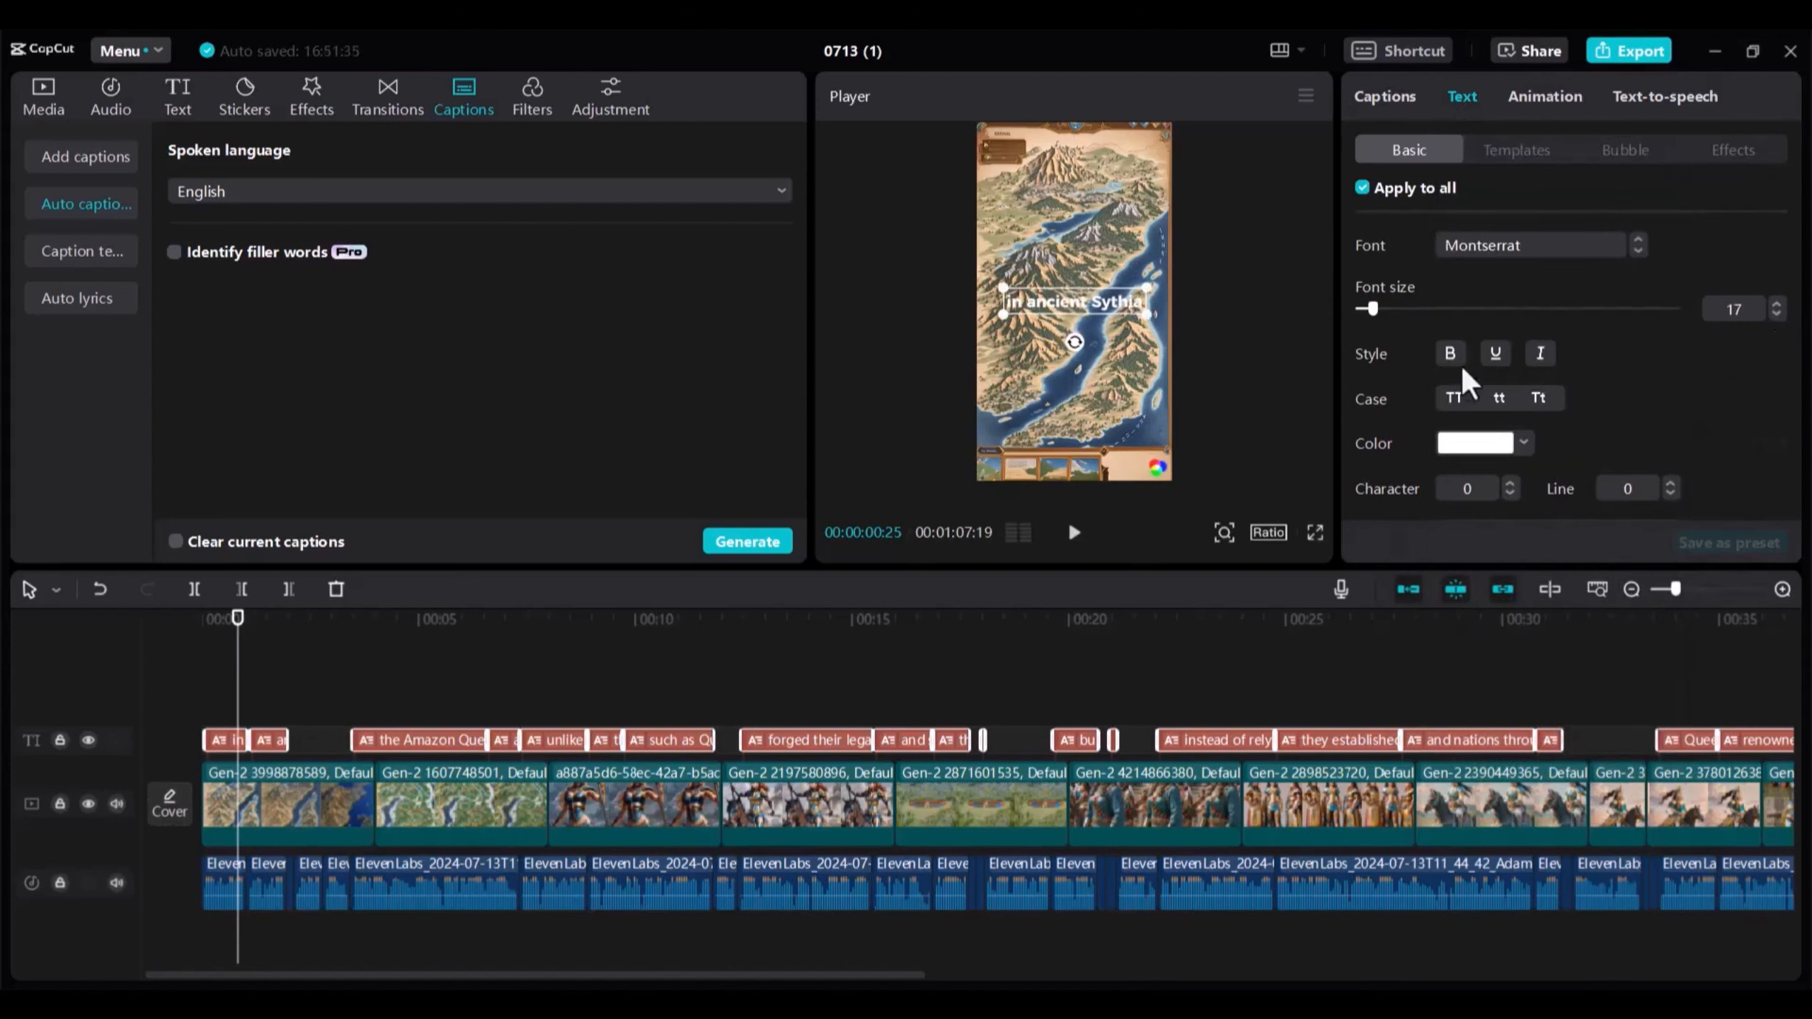
click(1480, 443)
click(1554, 777)
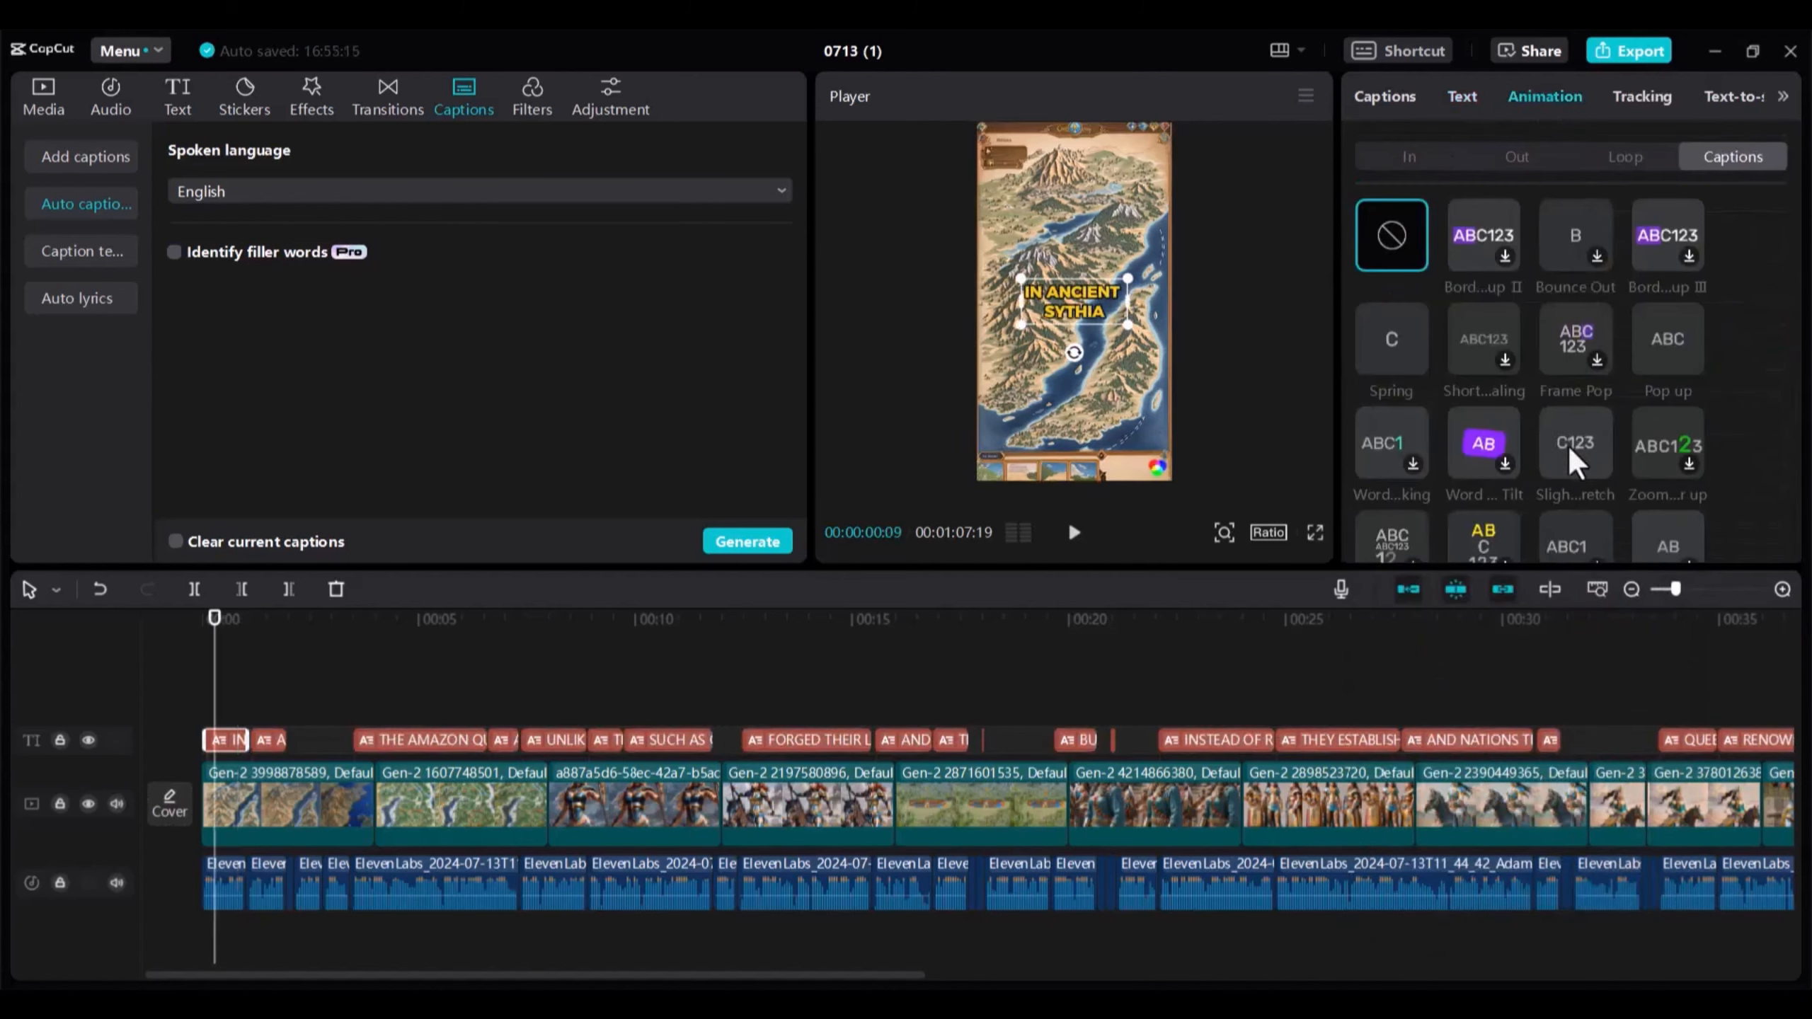
Give the captions a stretch animation and add Pull In, Pull Out, Right and Down camera transitions.
click(1575, 453)
click(388, 97)
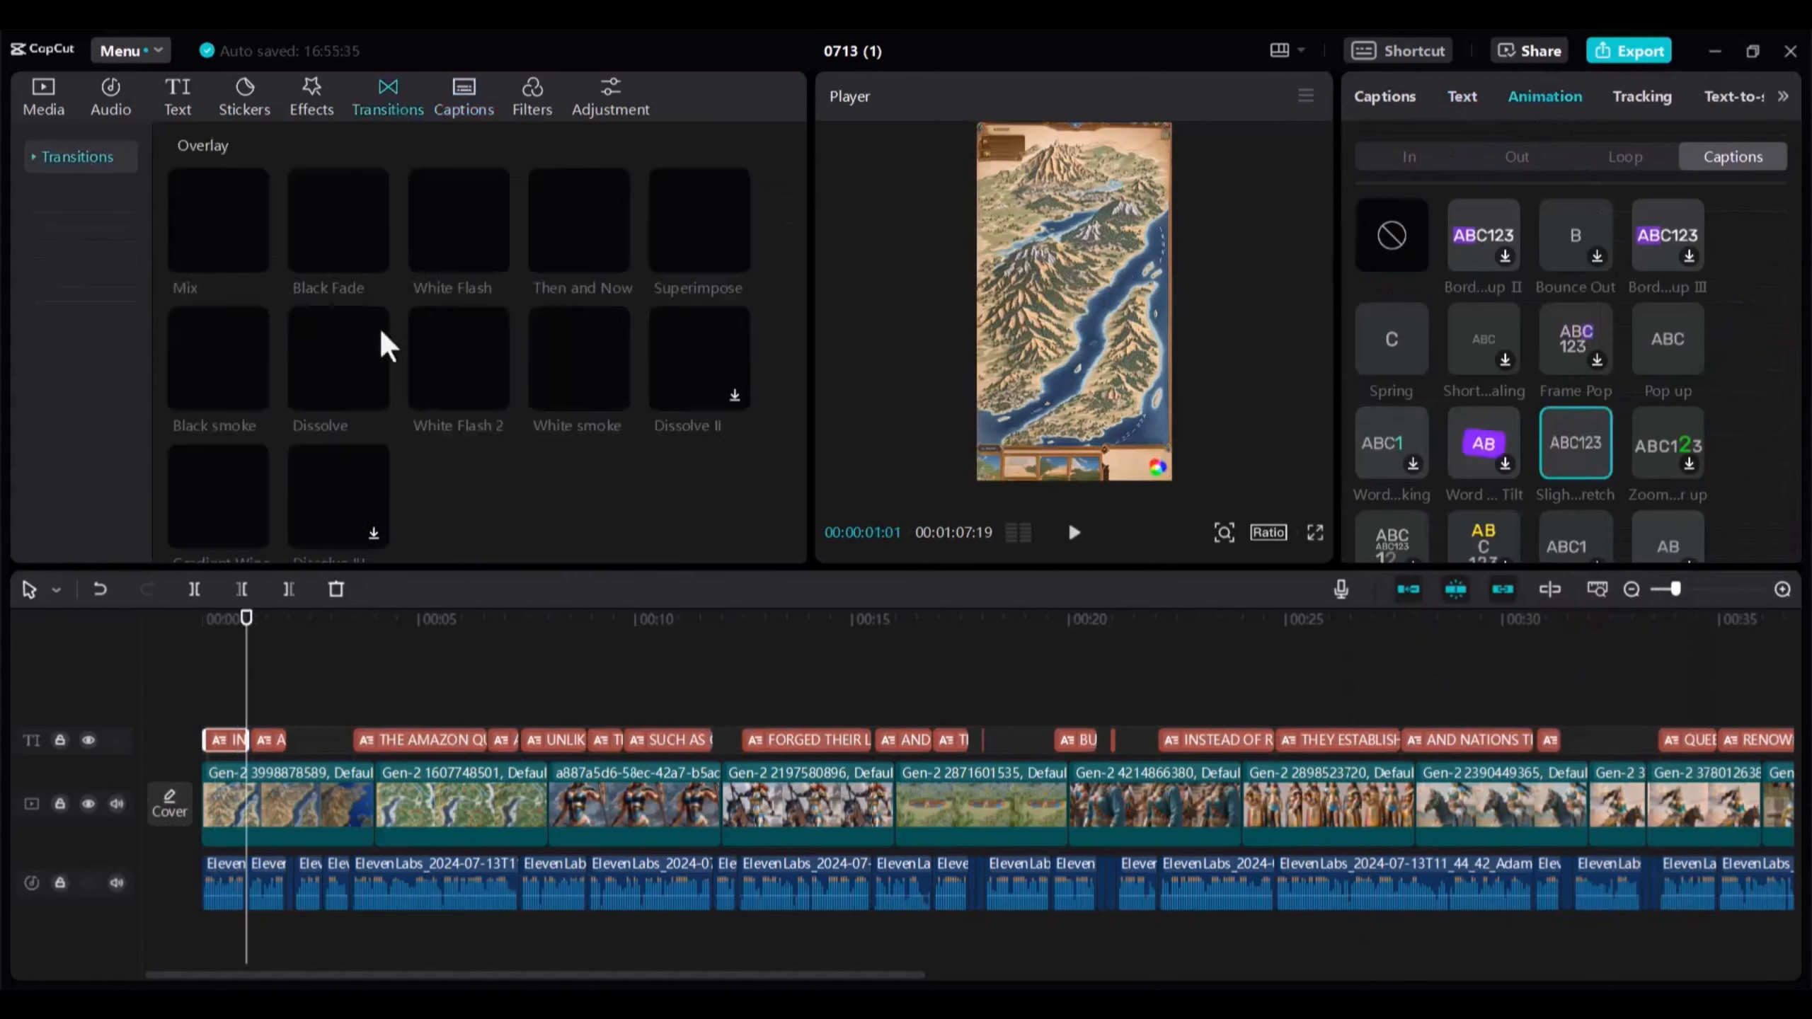
click(68, 244)
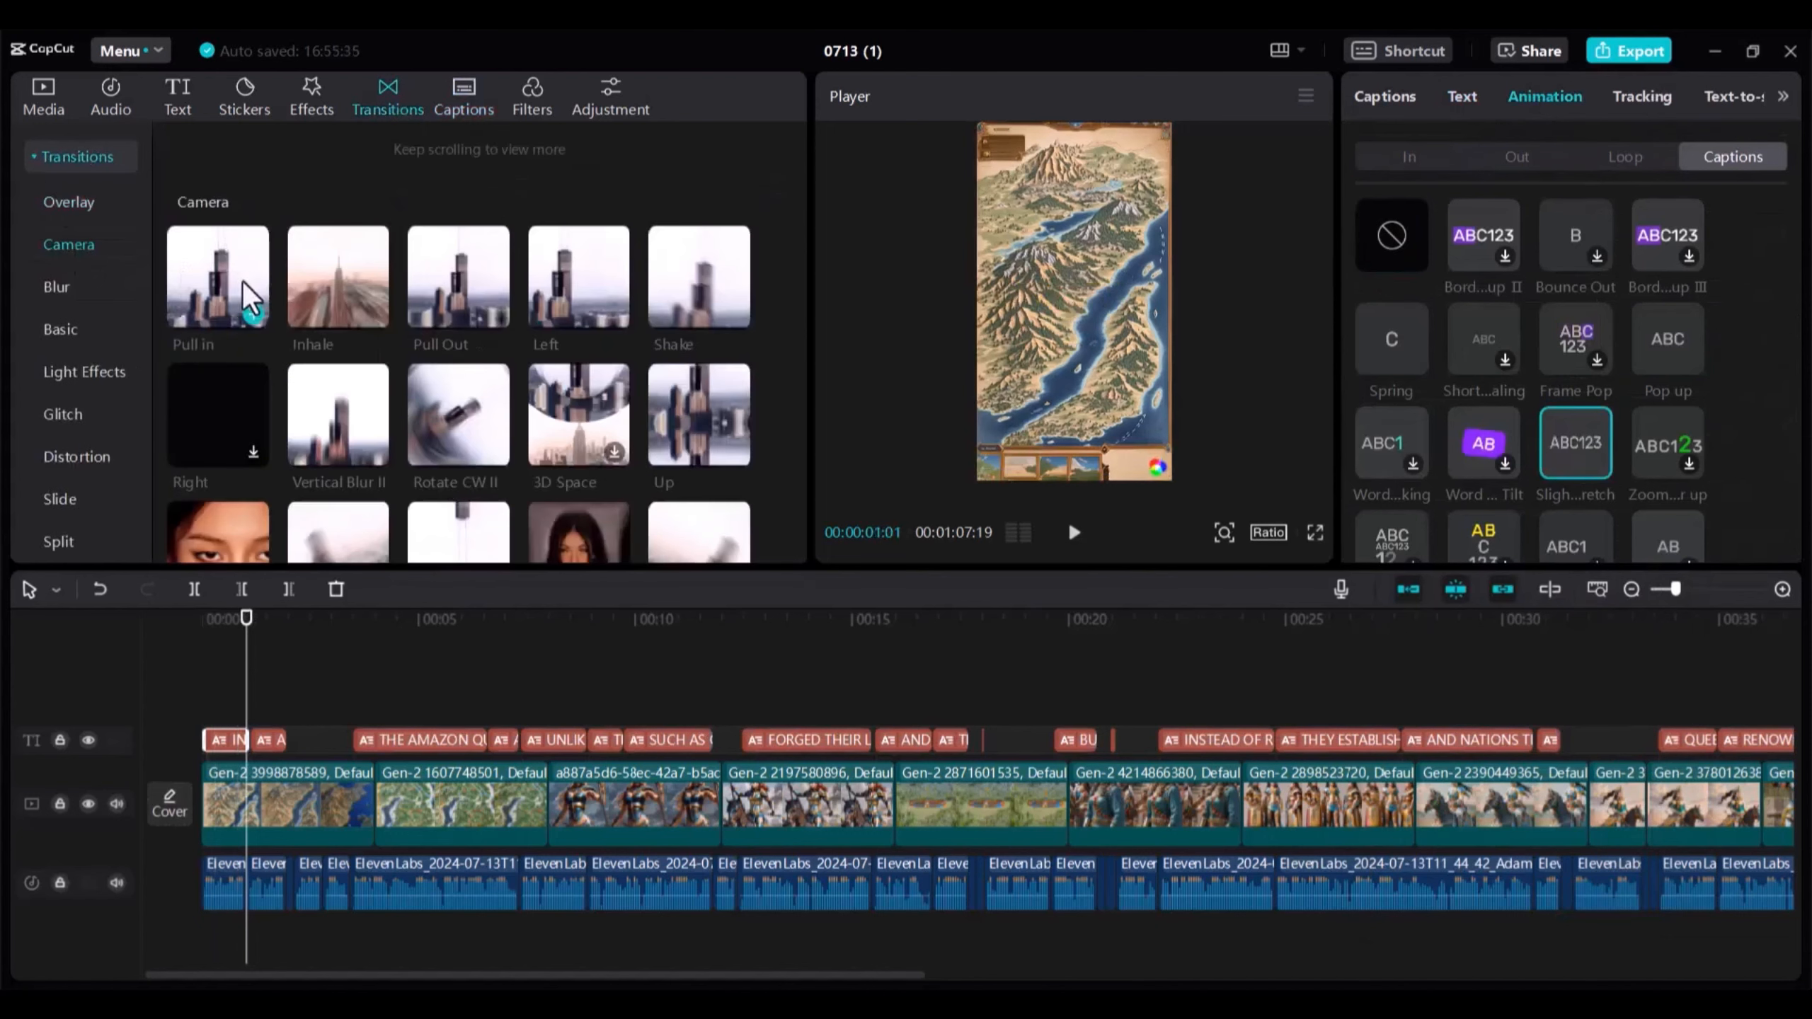
mouse_move(457, 283)
mouse_down()
mouse_move(380, 814)
mouse_move(546, 807)
mouse_up()
drag(458, 284, 726, 815)
drag(218, 414, 889, 808)
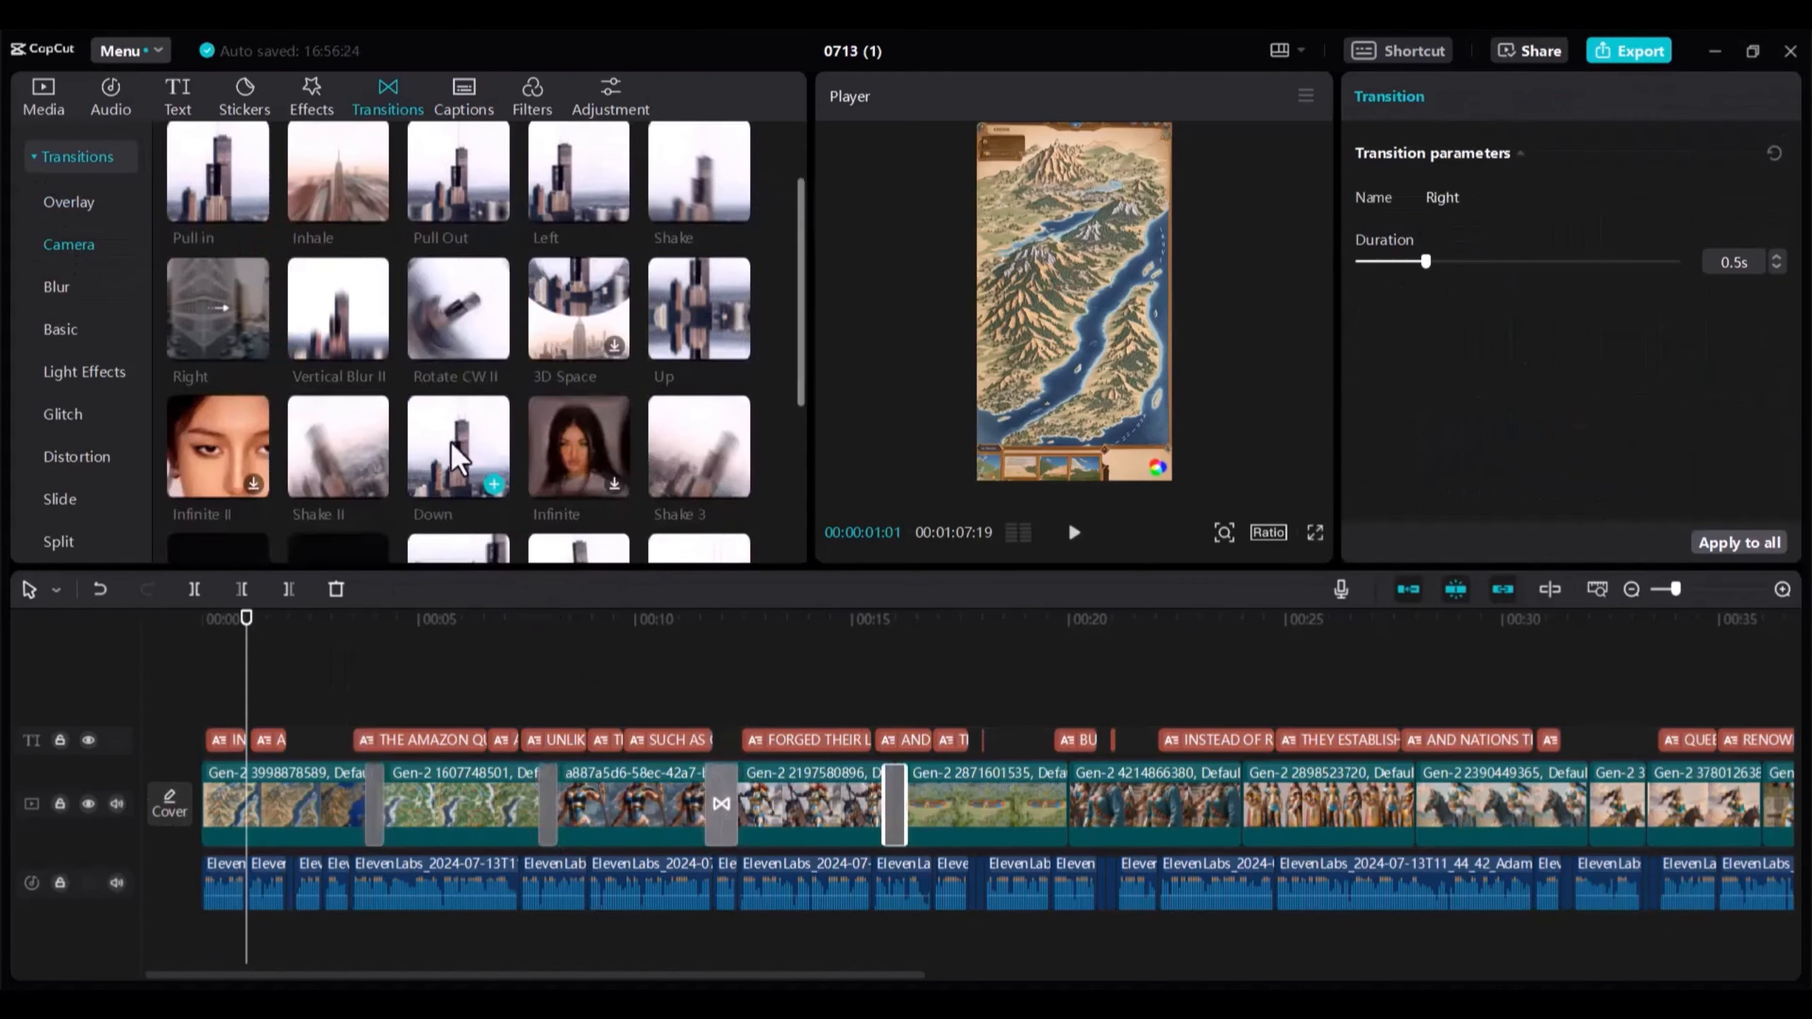
scroll(458, 353, down, 2)
mouse_move(457, 447)
mouse_down()
mouse_move(1017, 690)
mouse_move(1068, 803)
mouse_up()
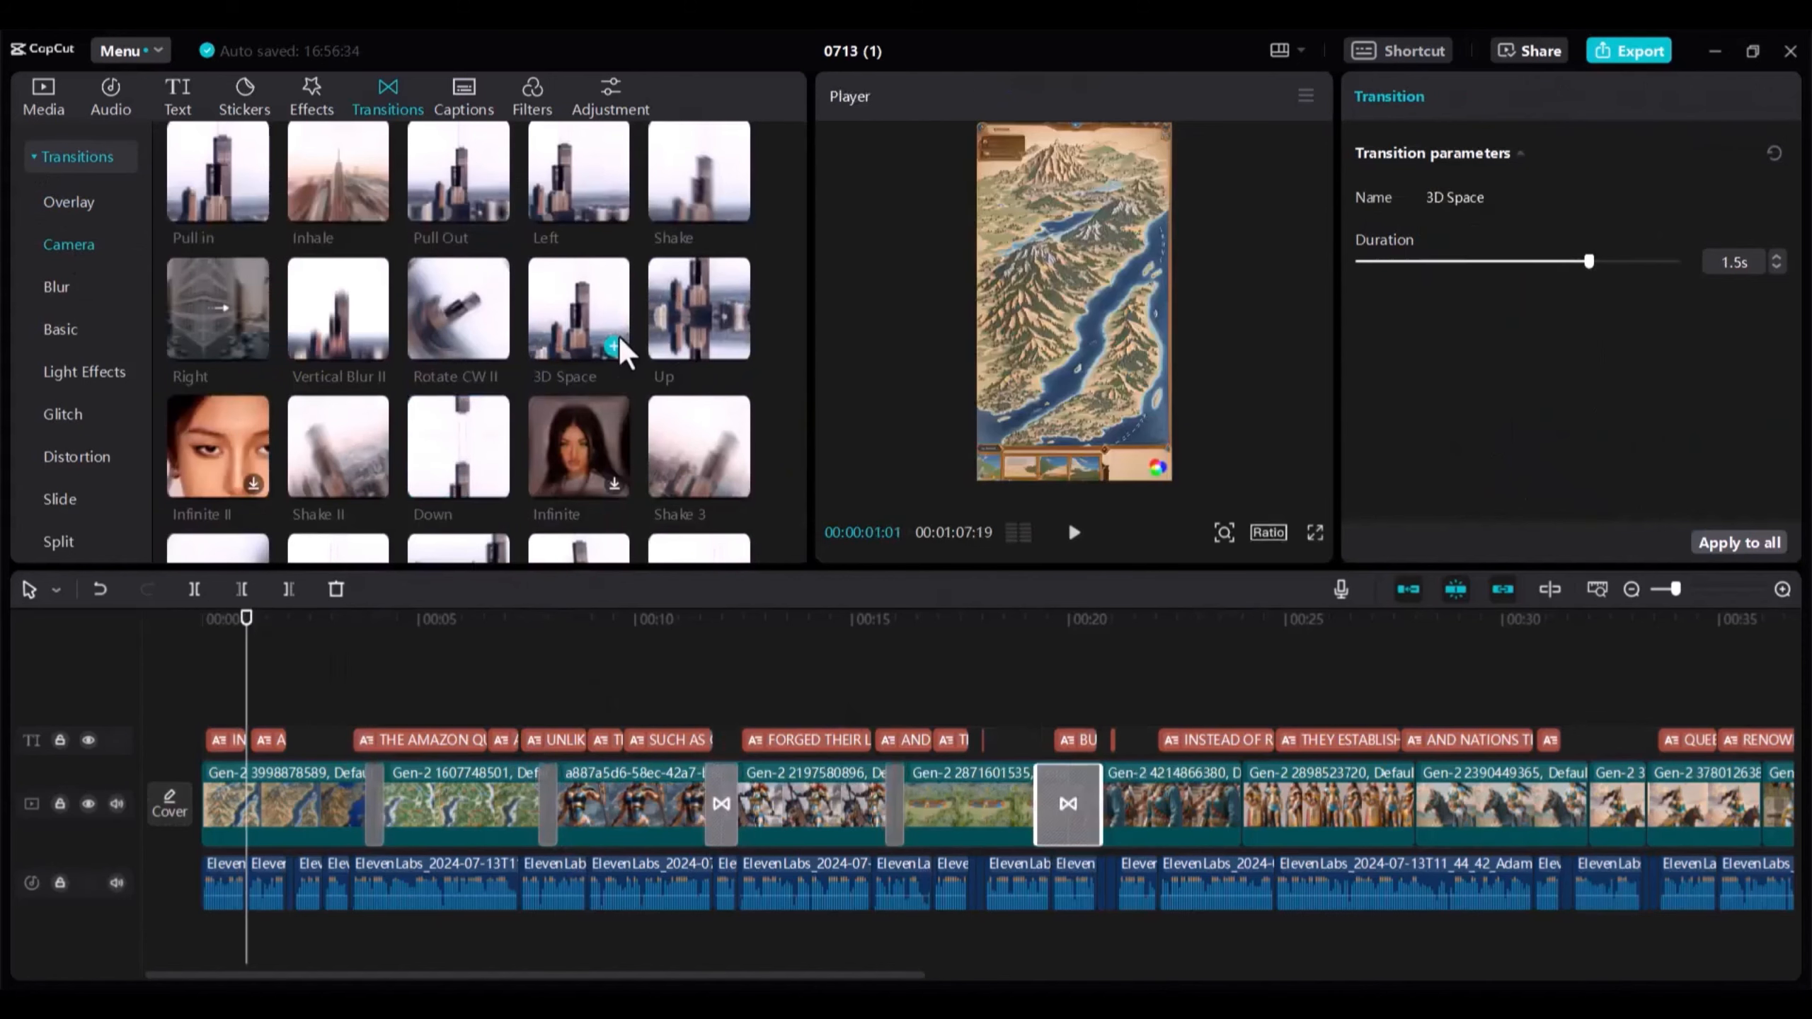
scroll(619, 348, down, 1)
Add transitions at the later clip joins, lay By the Fireplace over the video and preview.
drag(337, 482, 1254, 806)
drag(458, 482, 1415, 807)
drag(578, 482, 1589, 806)
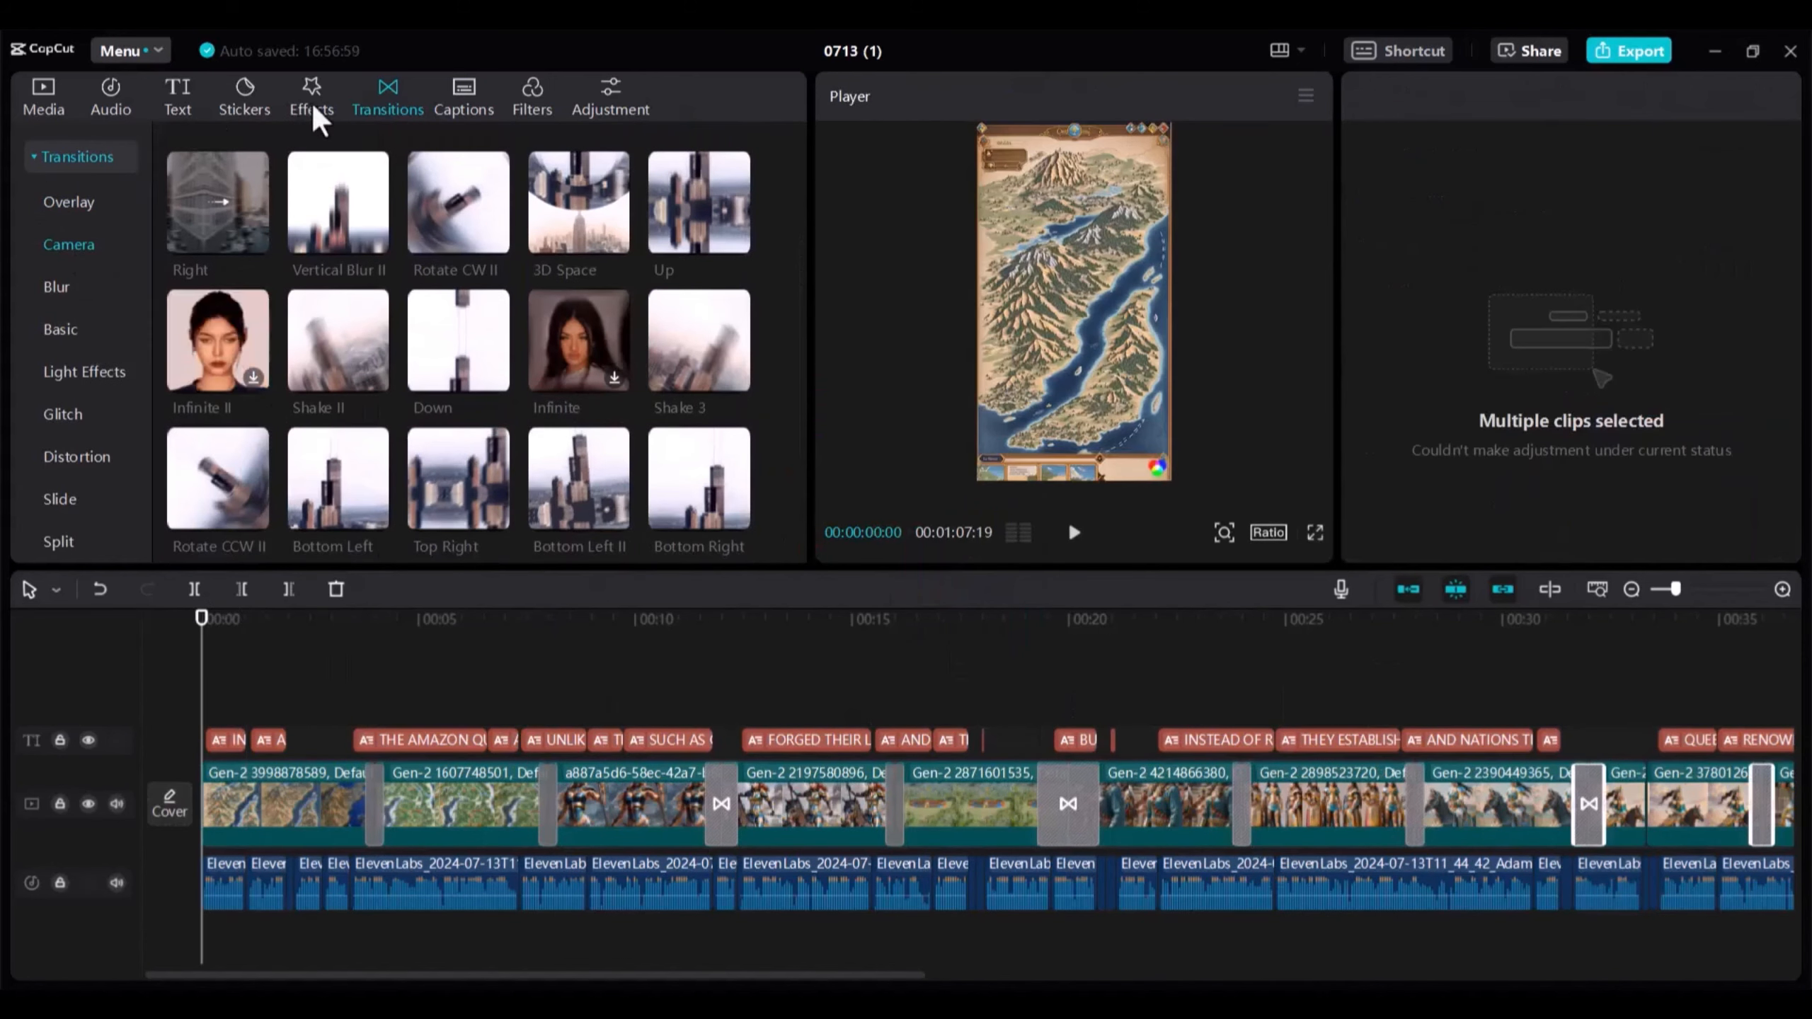
click(312, 109)
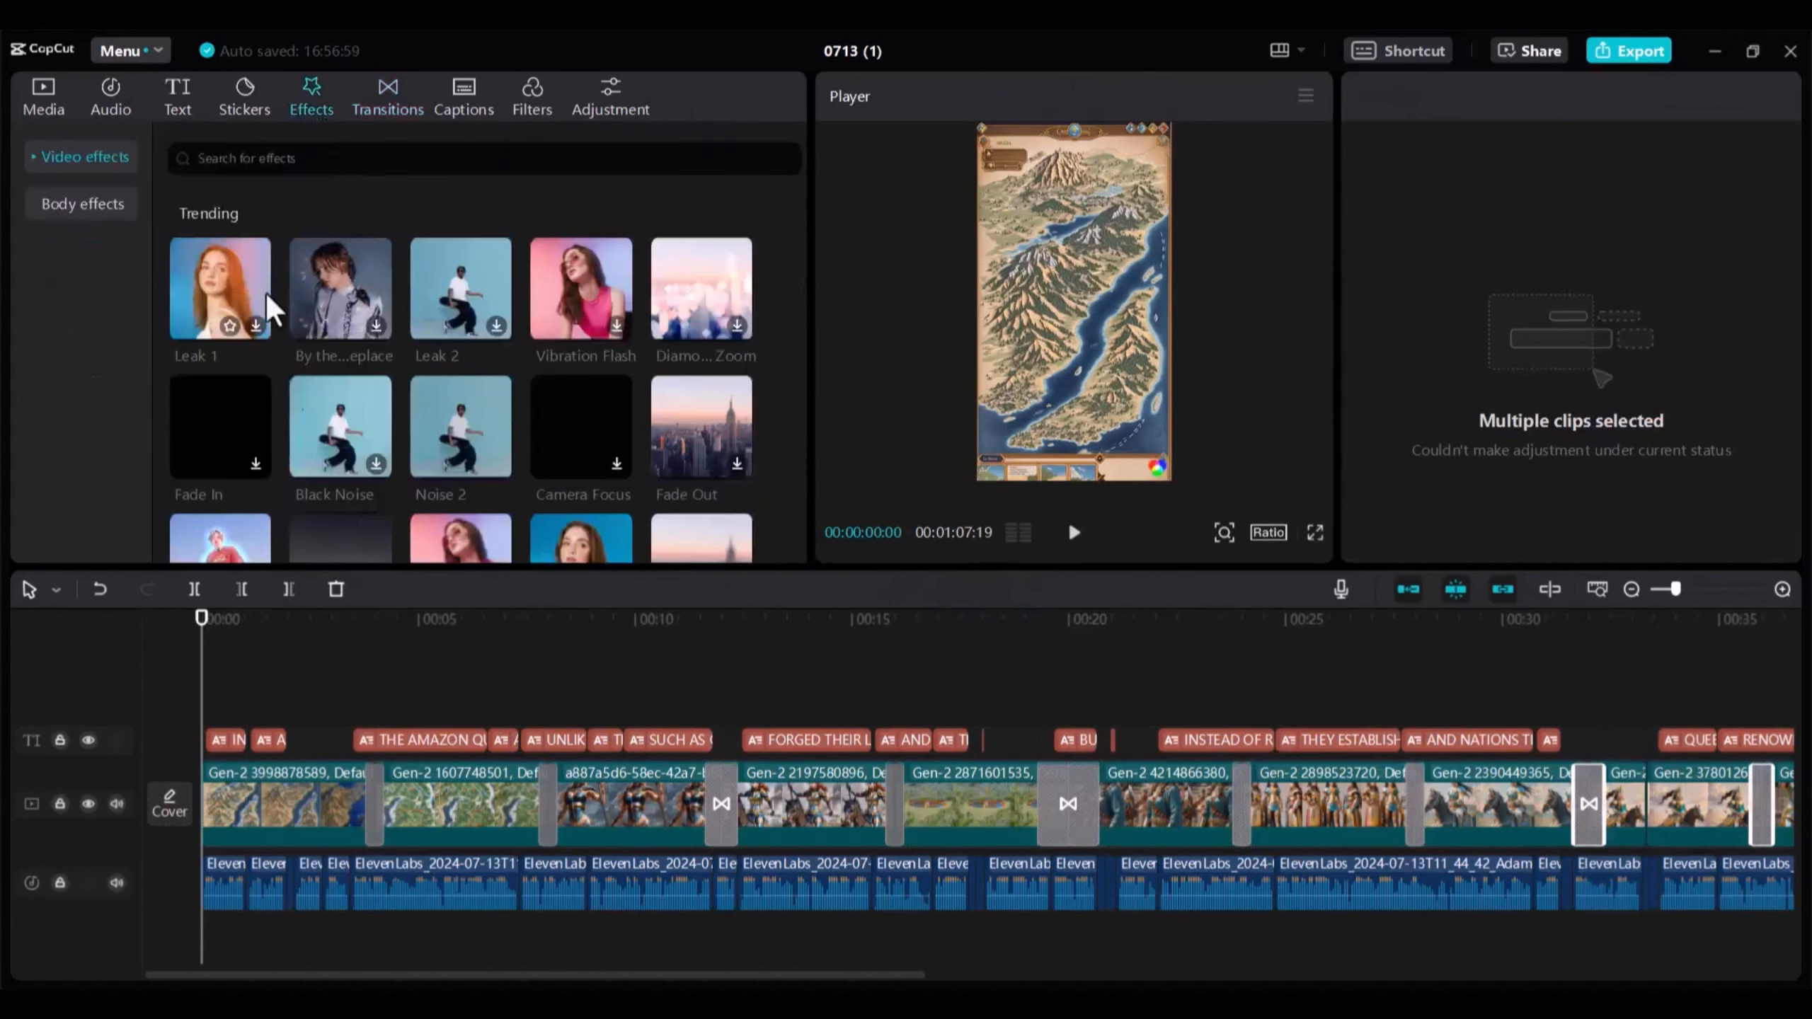
mouse_move(348, 297)
mouse_down()
mouse_move(354, 708)
mouse_move(1441, 748)
mouse_up()
click(1074, 531)
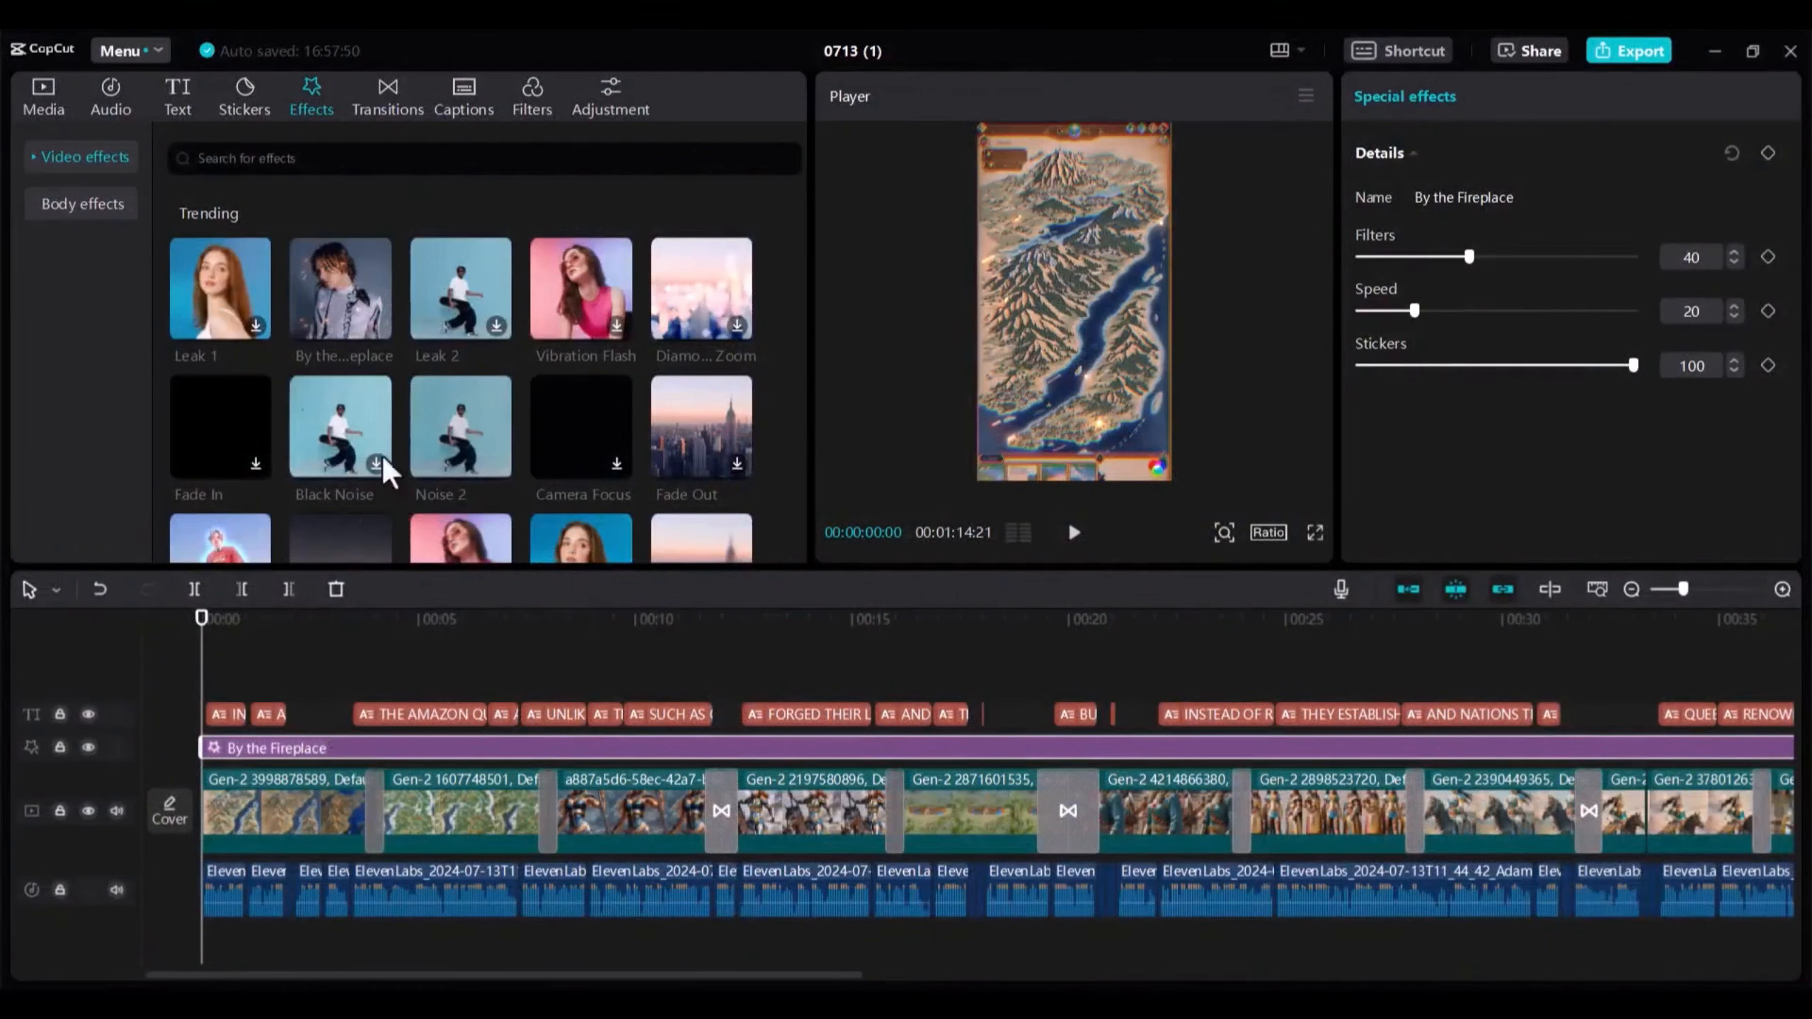
Add Adventurous Orchestra from favourites as background music and lower its volume to about -6.3 dB.
click(43, 99)
click(110, 102)
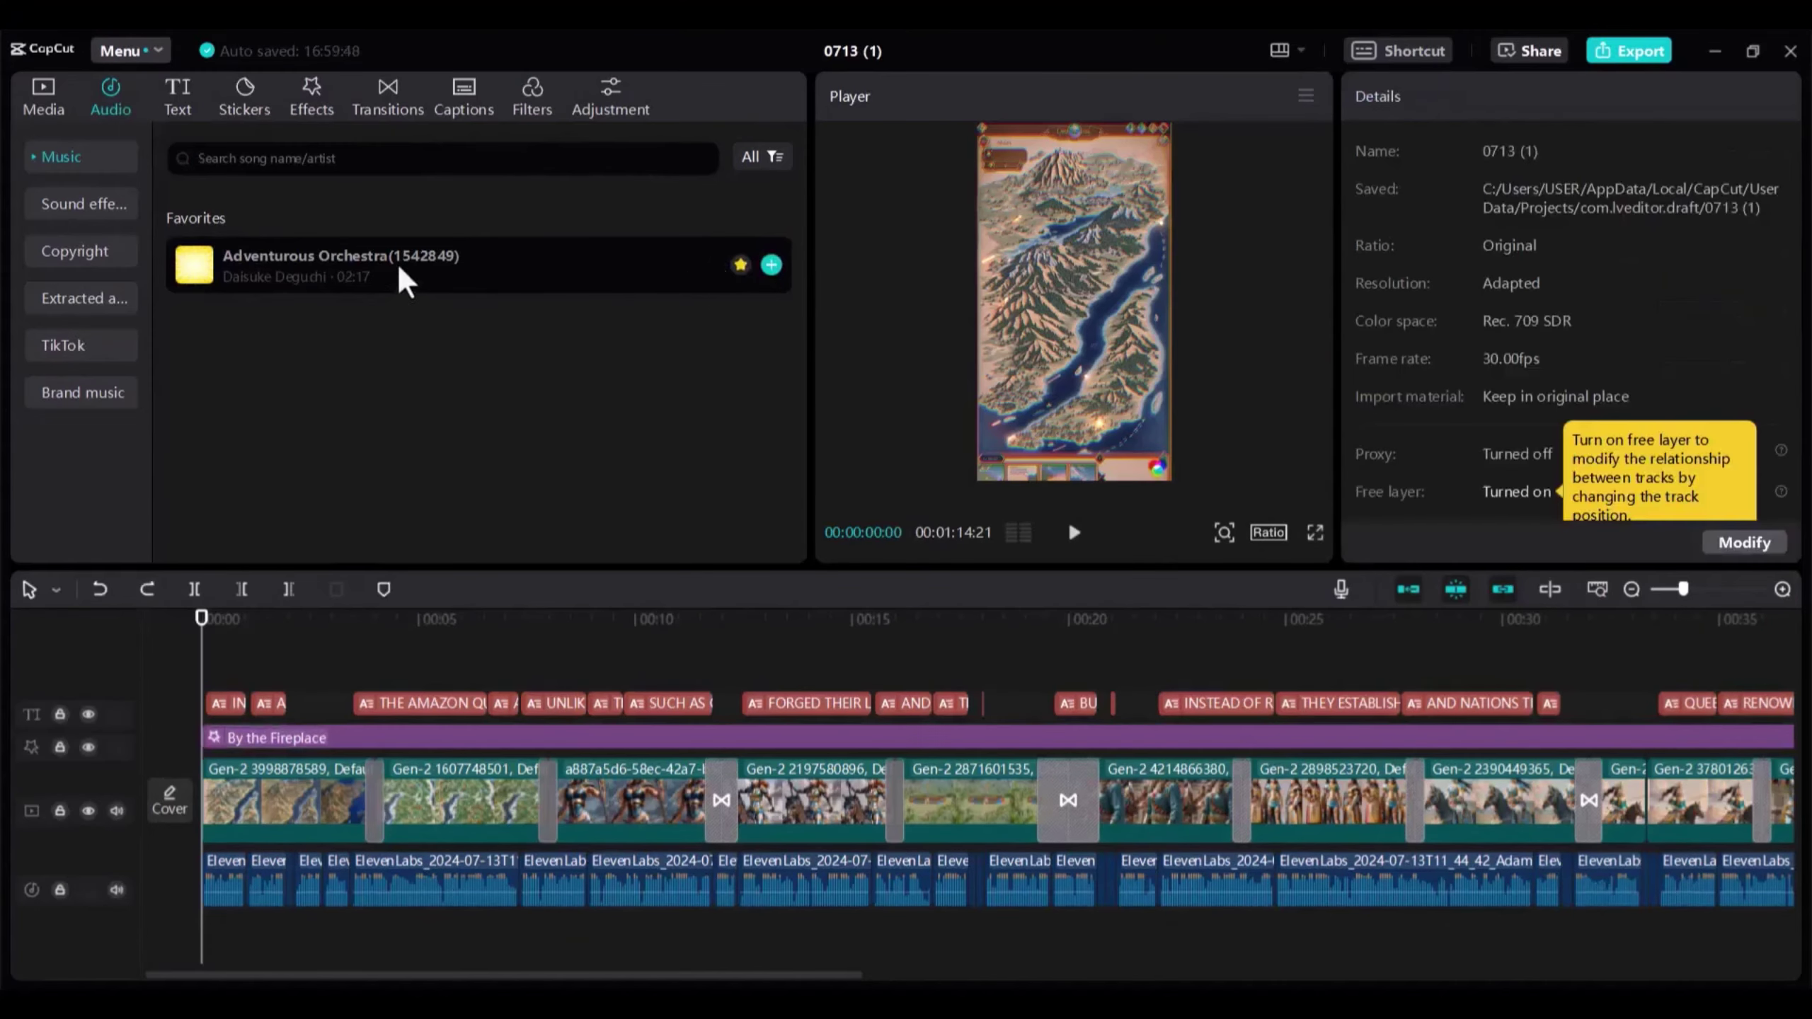
mouse_move(401, 269)
mouse_down()
mouse_move(518, 743)
mouse_move(213, 945)
mouse_up()
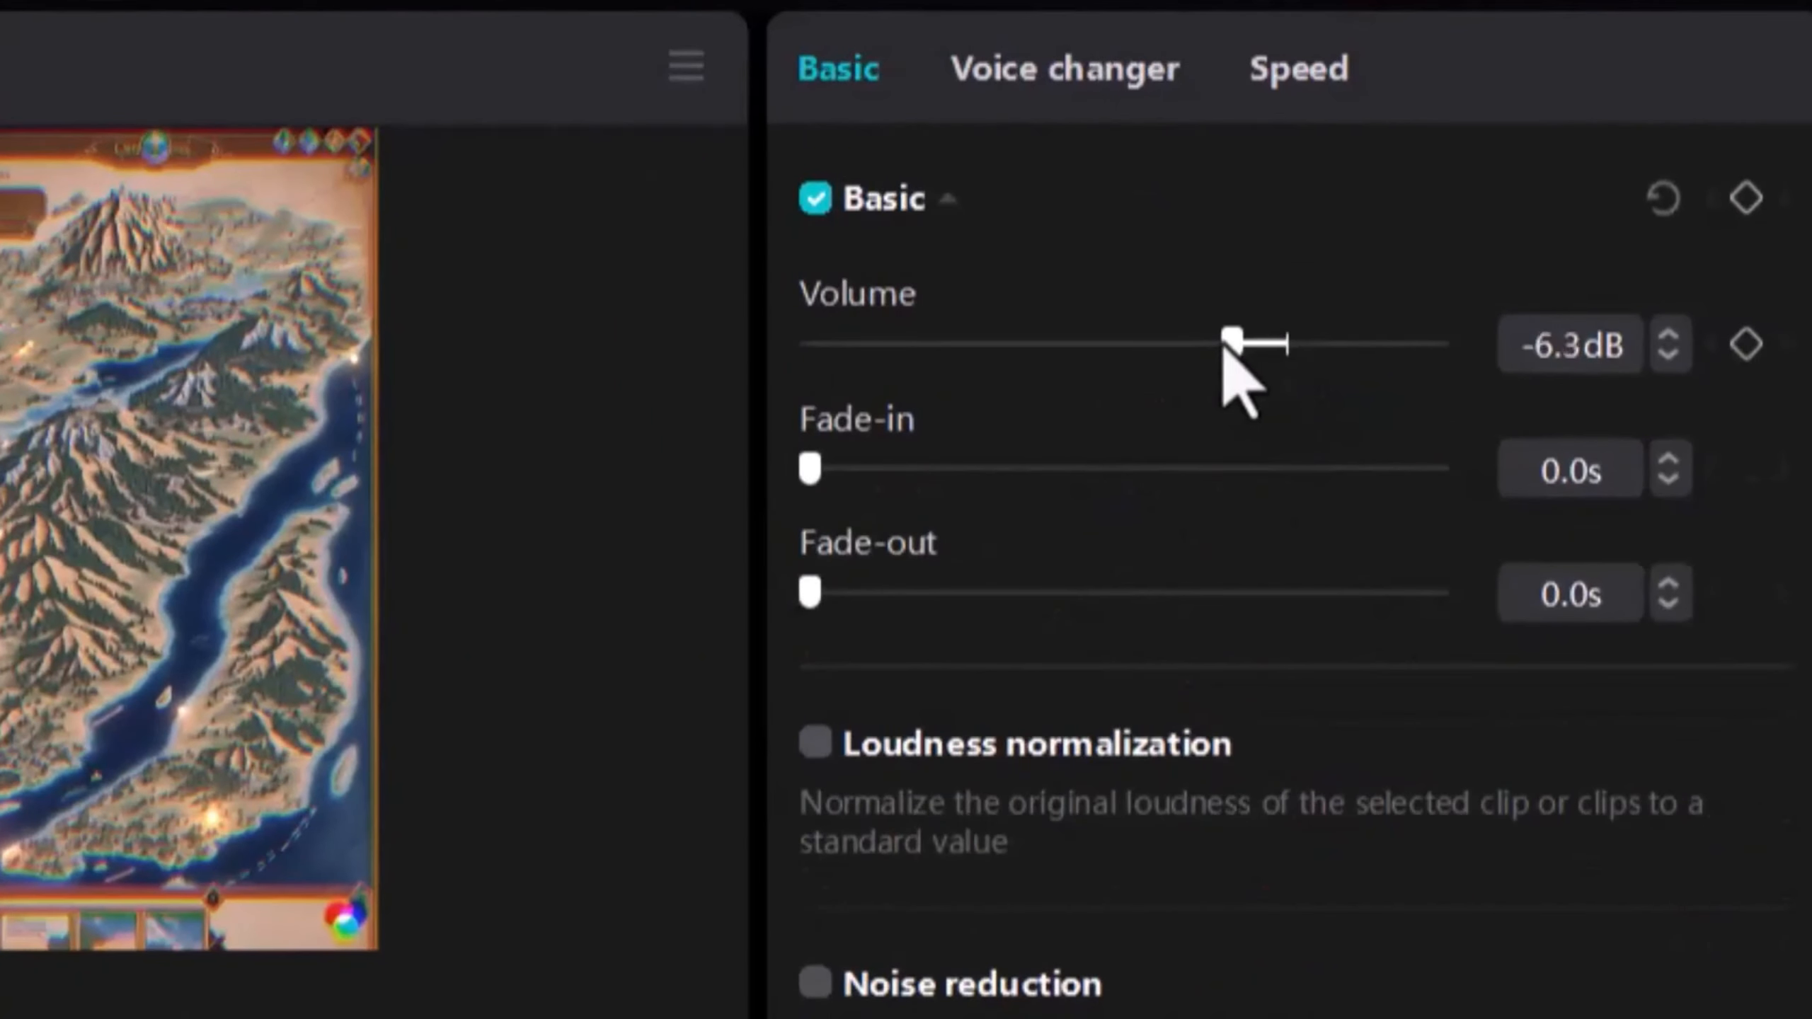
drag(1234, 344, 1220, 344)
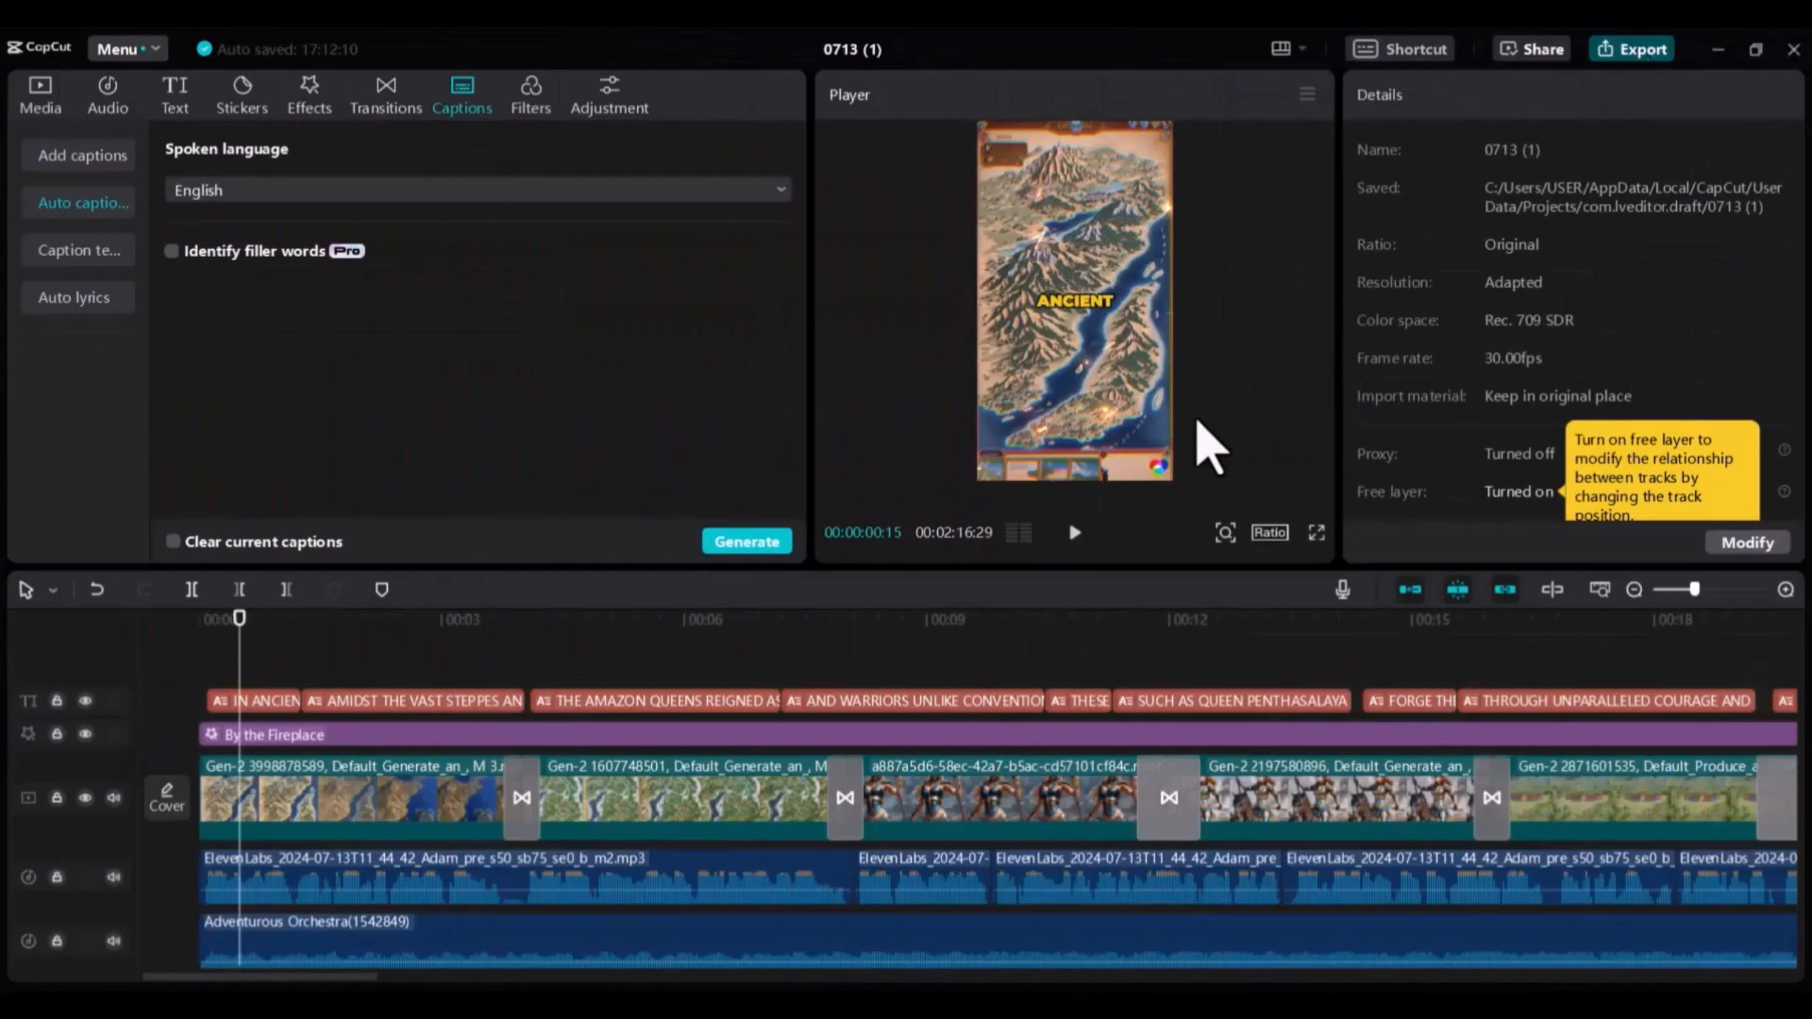
Export the finished short as a 1080p H.264 MP4.
key(ctrl+e)
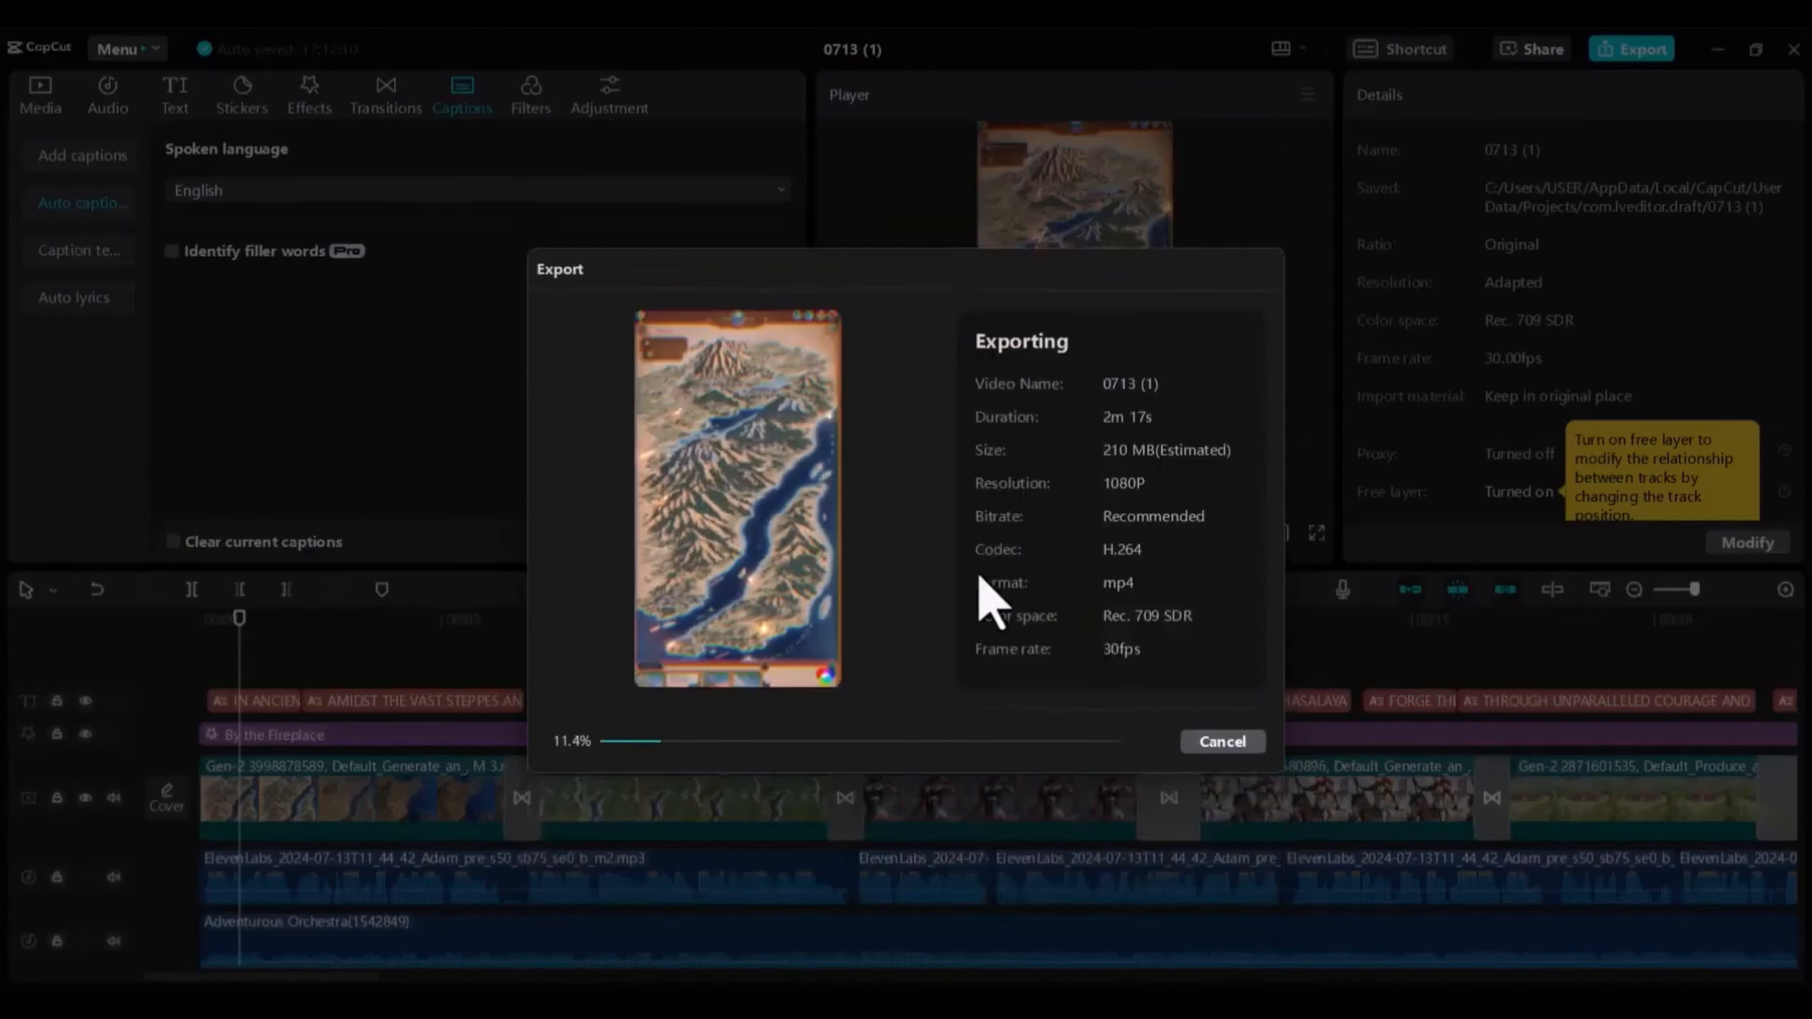